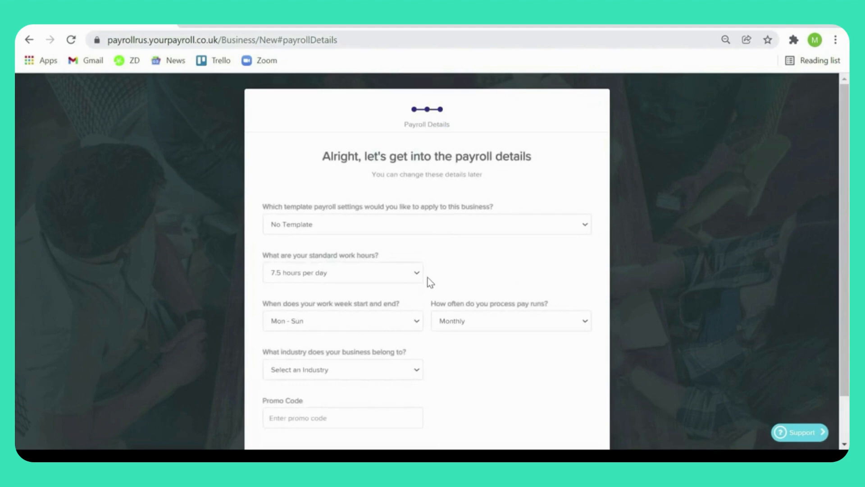
Step: Create the new business with the payroll details already filled in and go to its payroll dashboard
scroll(428, 278, "down", 1)
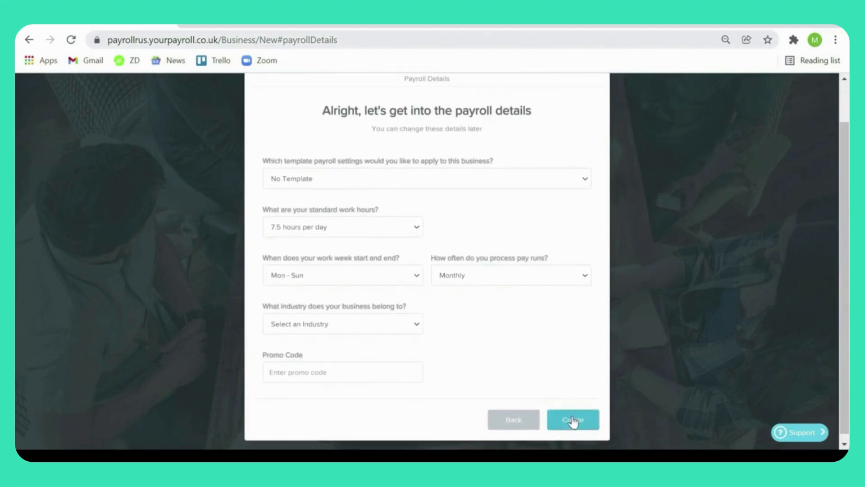
left_click(572, 420)
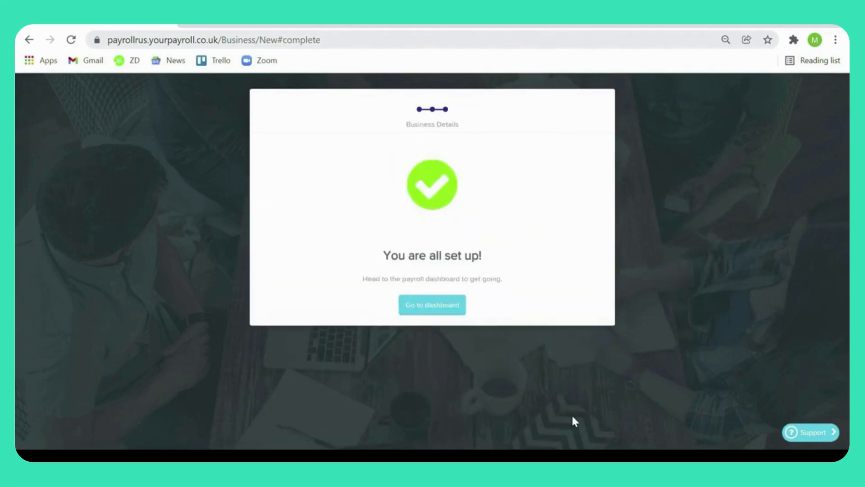
left_click(456, 312)
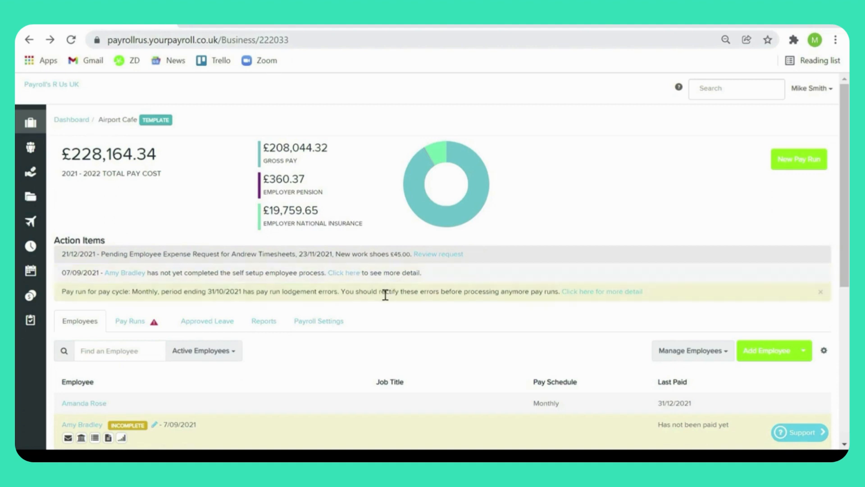
Step: Approve the pending employee expense request for new work shoes from the action items and return to the Airport Cafe dashboard
left_click(426, 255)
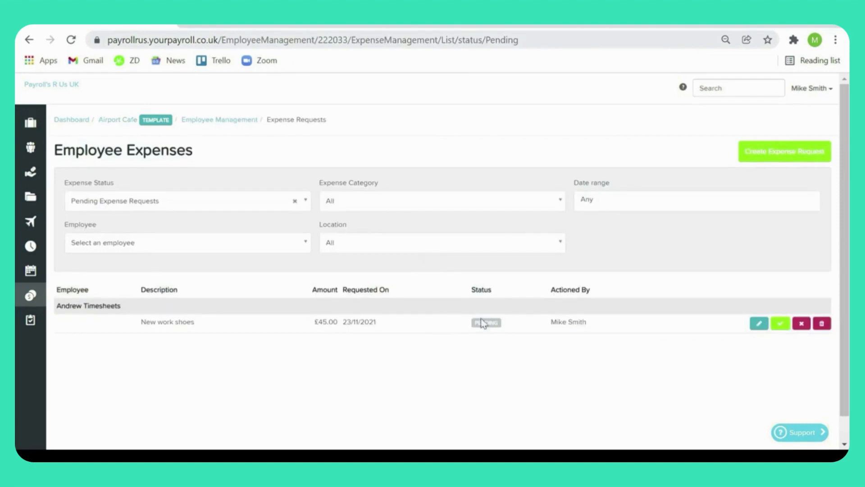
left_click(777, 325)
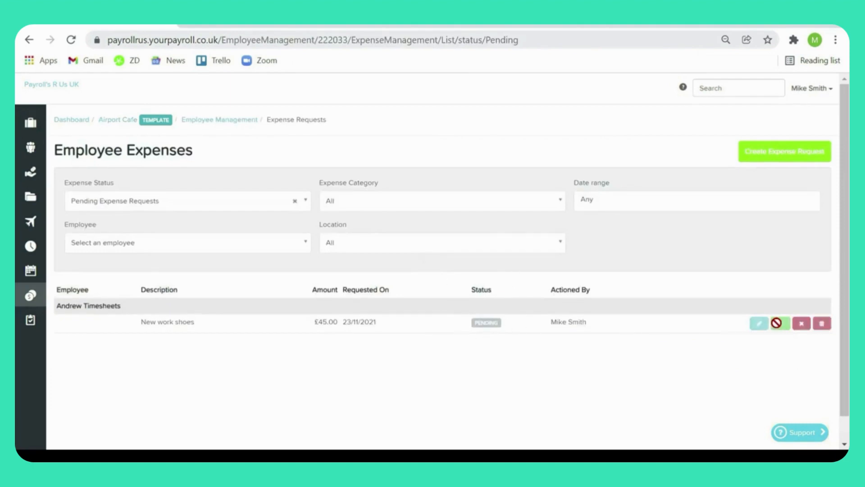
left_click(122, 124)
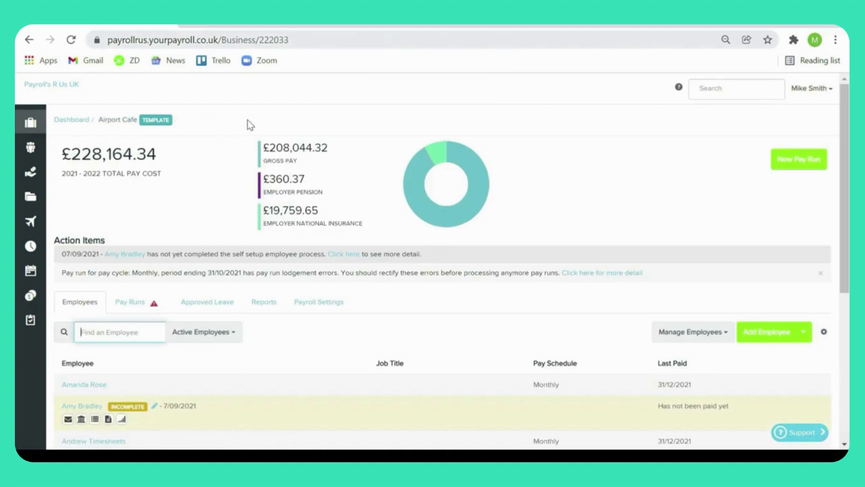
Step: Look through the active employee list, view the first employee's details page, and return to the list
scroll(306, 348, "down", 2)
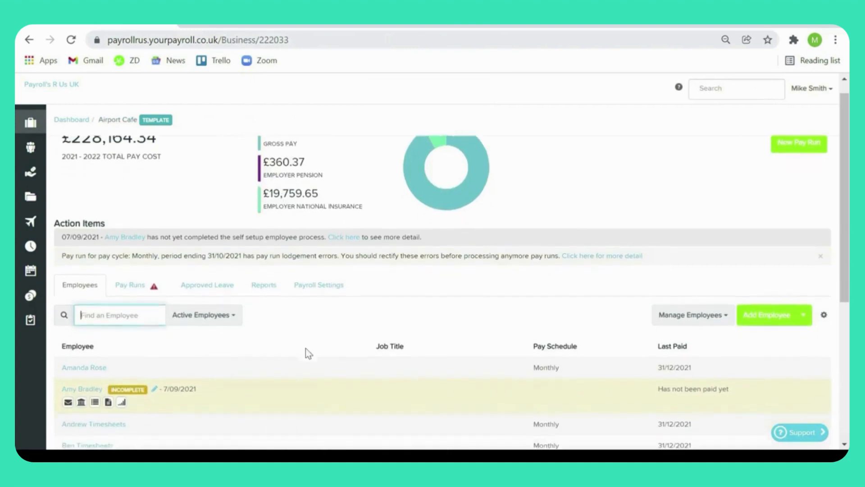
scroll(306, 348, "down", 3)
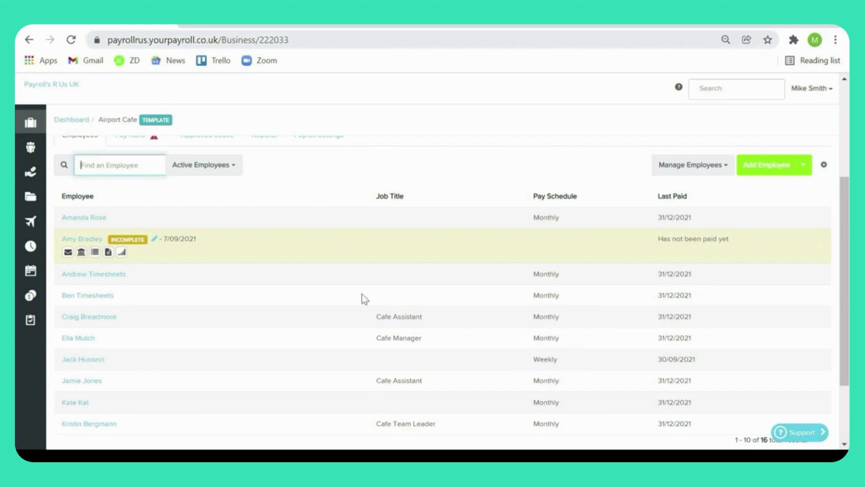
scroll(316, 285, "up", 1)
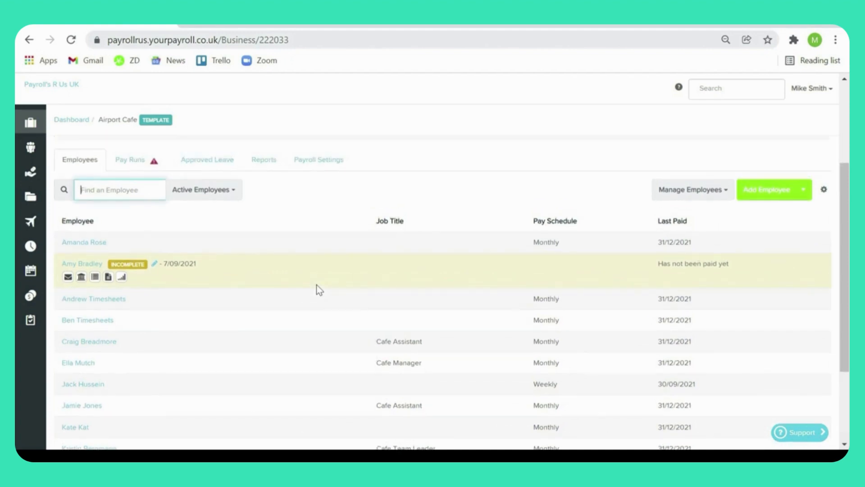
left_click(87, 247)
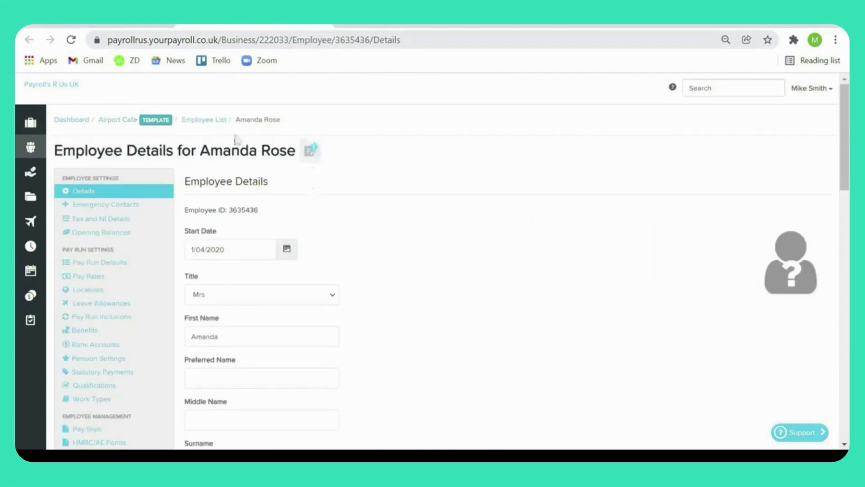
left_click(135, 26)
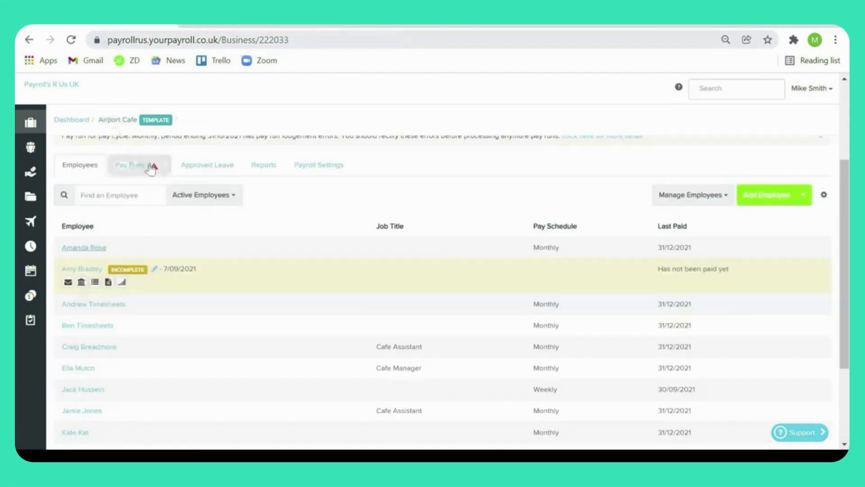
Step: Filter the employee list to All Employees, review it, and set the filter back to Active Employees
left_click(232, 198)
left_click(220, 215)
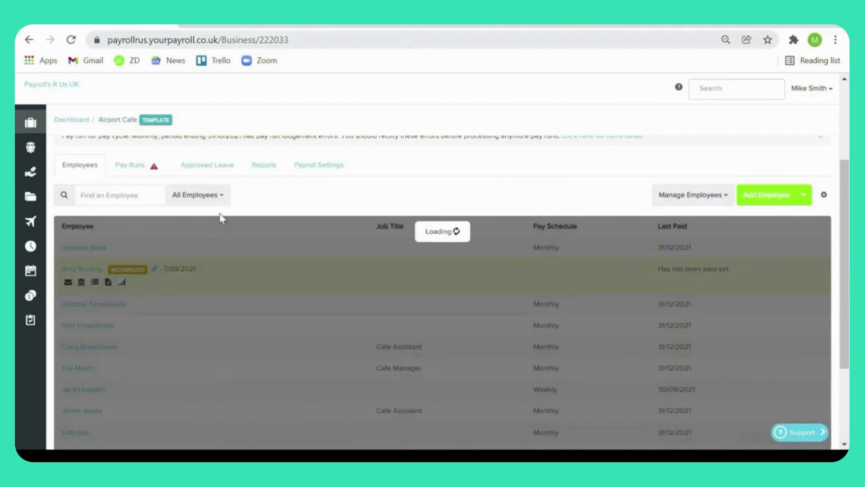
scroll(266, 236, "down", 3)
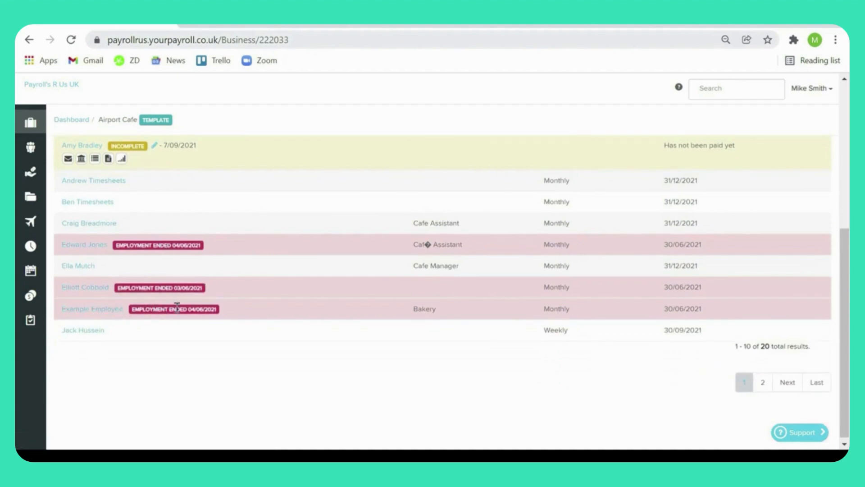
scroll(290, 304, "up", 1)
scroll(290, 304, "up", 5)
left_click(224, 227)
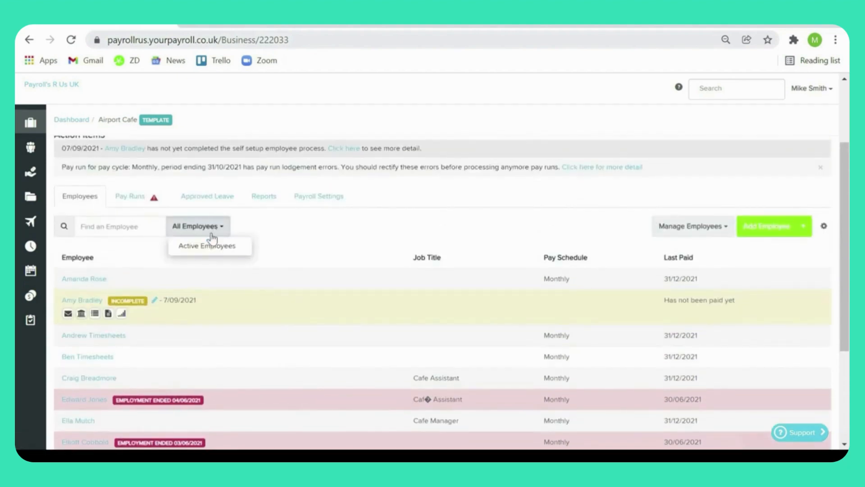
left_click(208, 246)
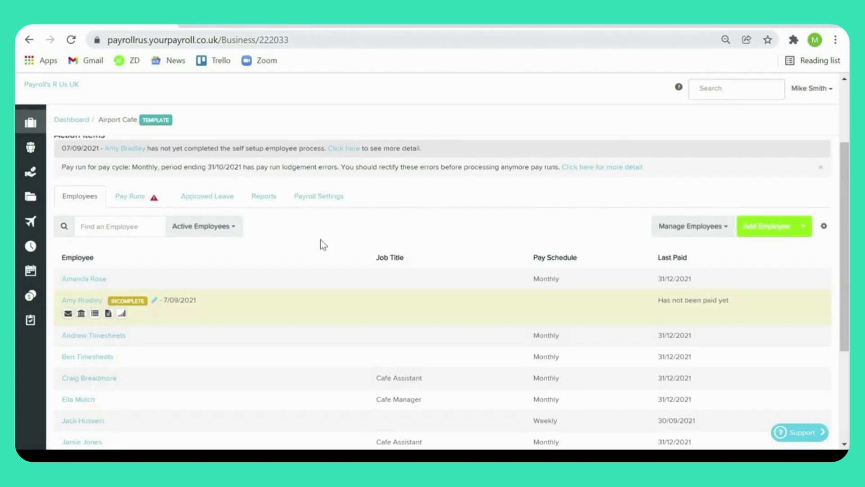
Step: View the business's pay runs, inspect the employee breakdown of the December 2021 monthly pay run, and return to the pay run list
left_click(131, 197)
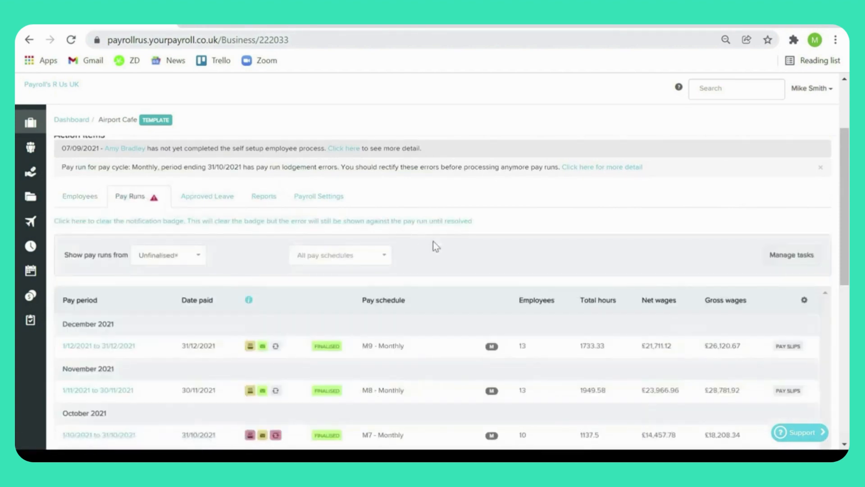
scroll(433, 245, "down", 1)
scroll(433, 246, "down", 1)
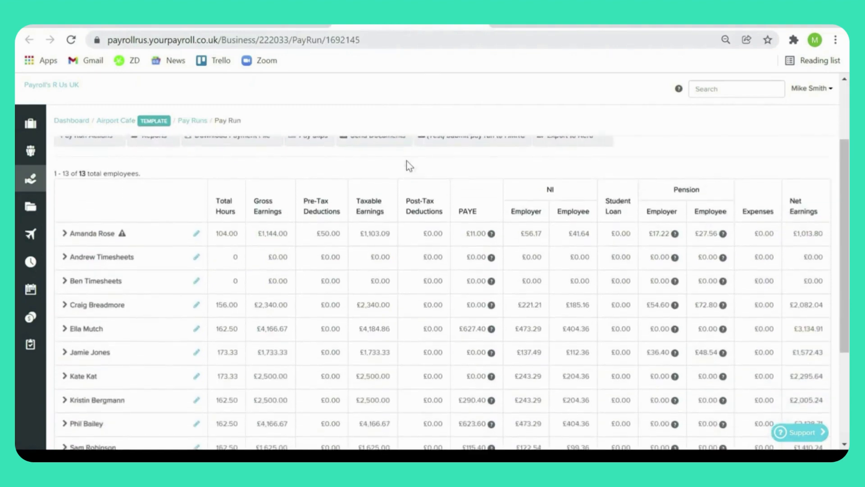
left_click(128, 22)
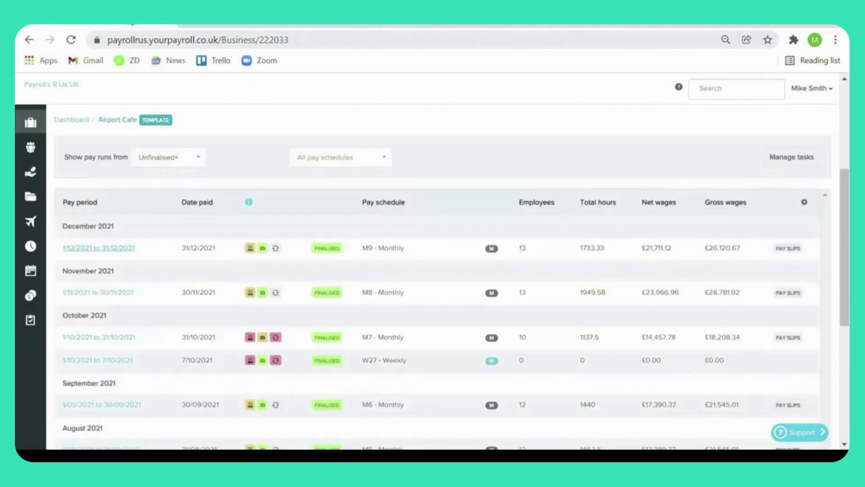
Step: Check what the status icons mean for the December and October 2021 monthly pay runs
mouse_move(250, 256)
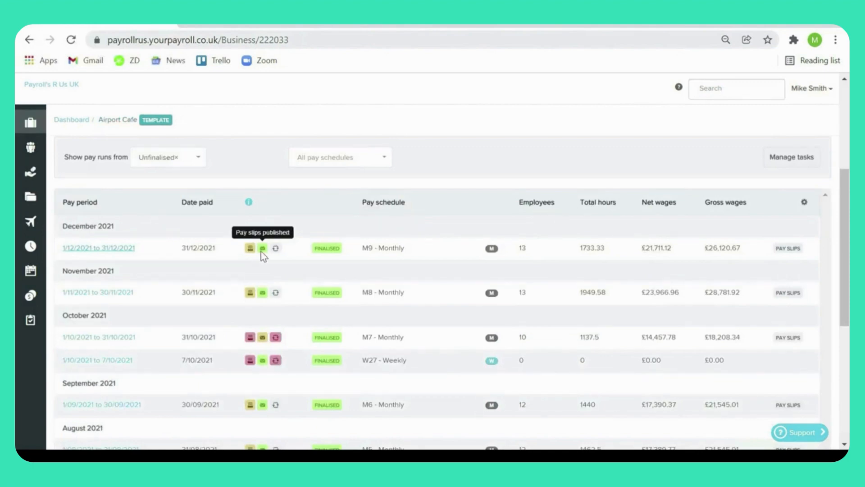
mouse_move(274, 338)
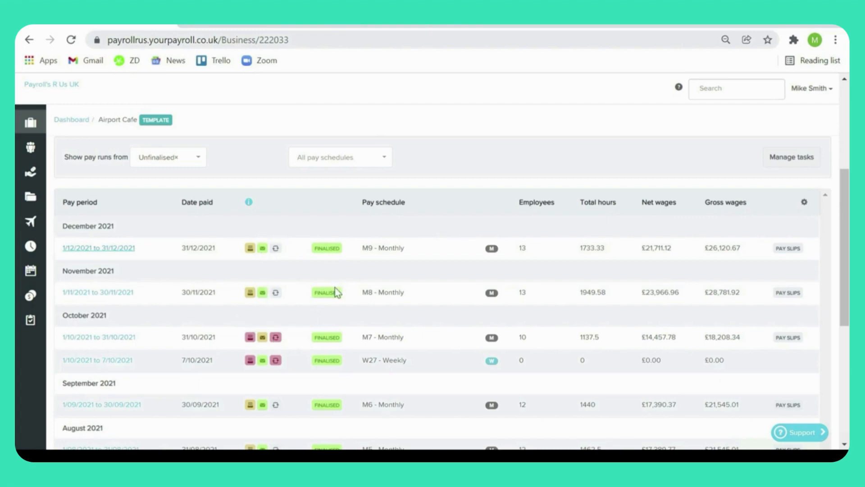
scroll(250, 213, "down", 1)
mouse_move(249, 213)
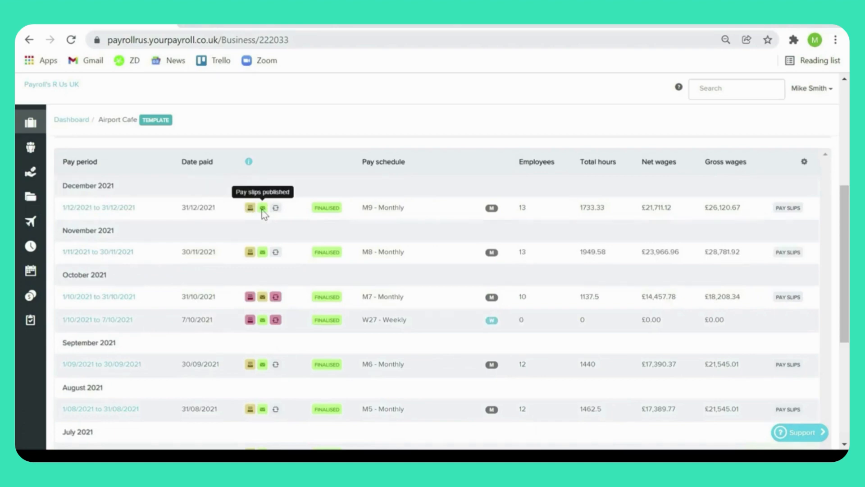
mouse_move(280, 304)
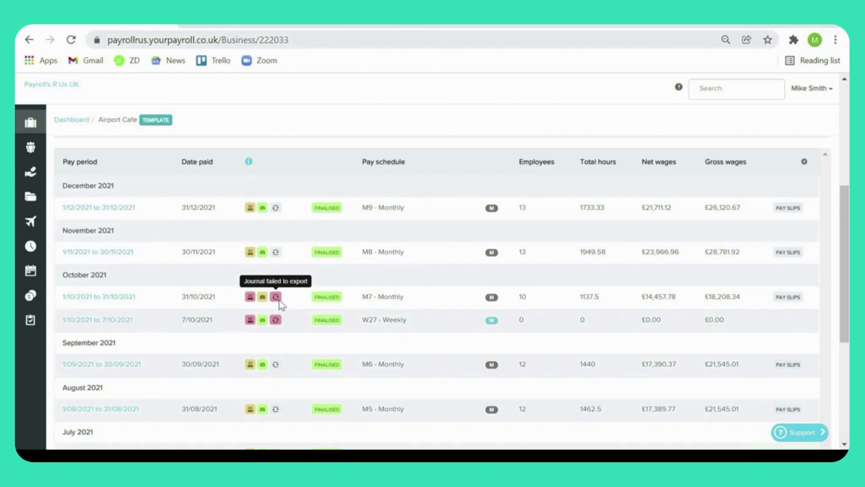
Step: View the approved leave calendar for January 2022 and inspect the details of both employees' leave entries
scroll(280, 300, "up", 3)
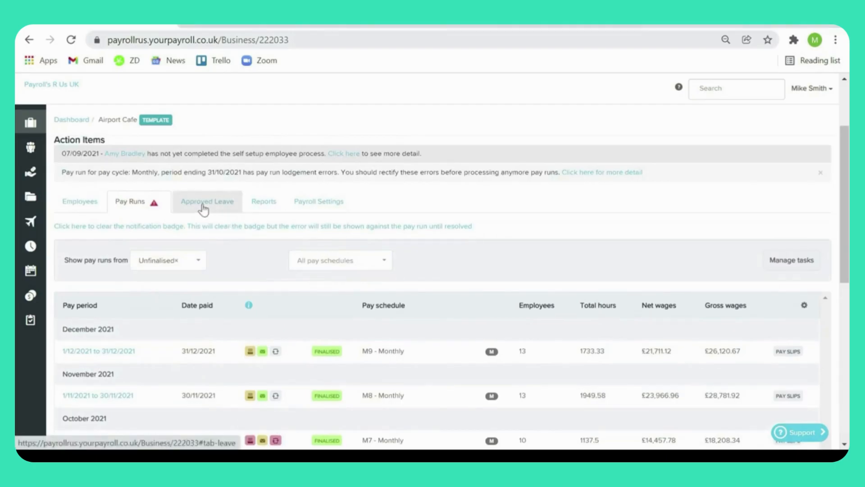
left_click(204, 207)
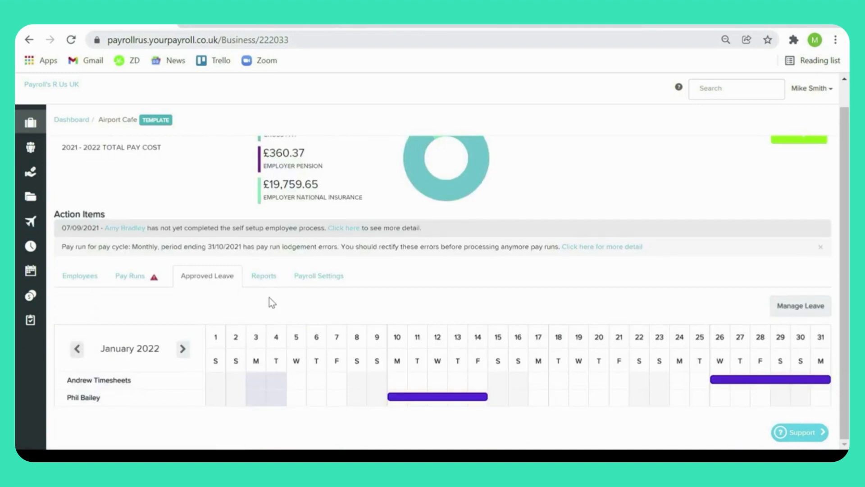
left_click(269, 286)
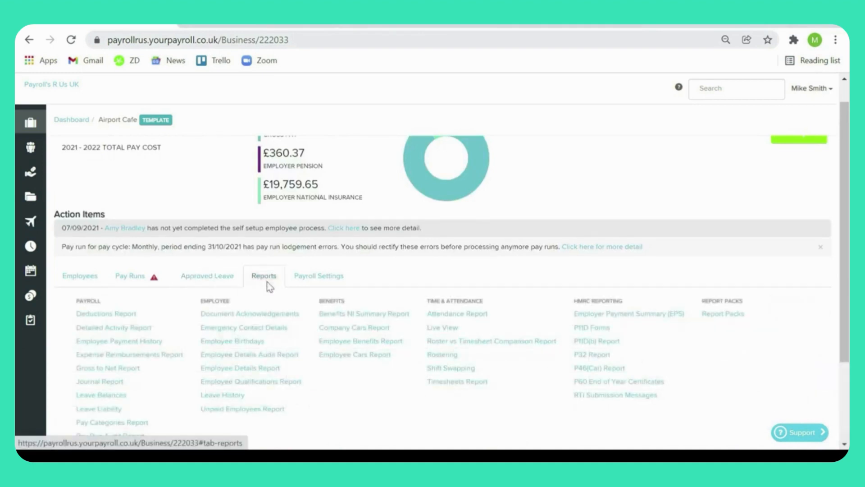
left_click(231, 283)
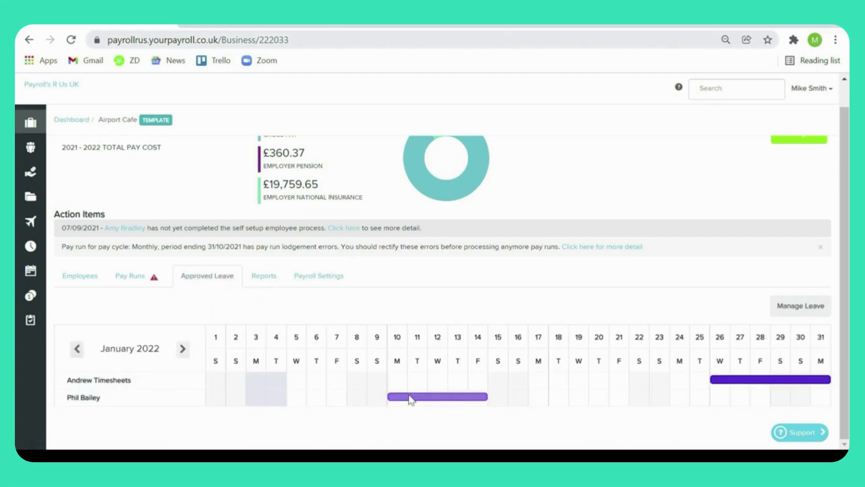
mouse_move(410, 399)
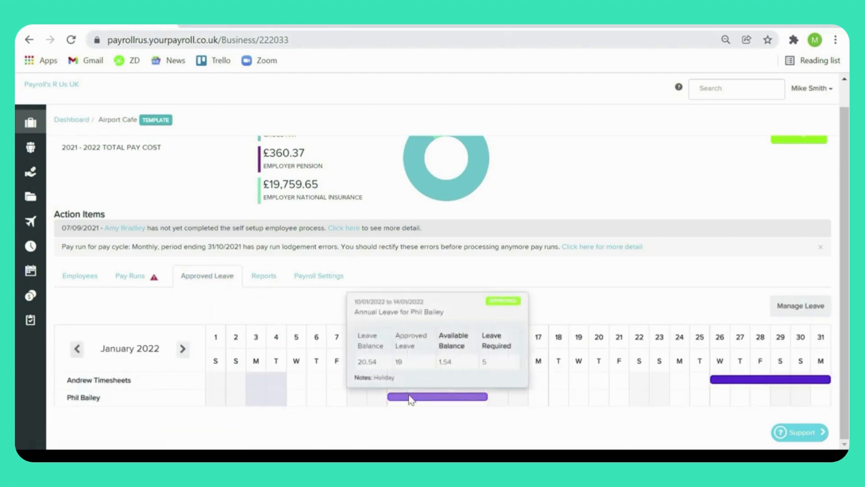
mouse_move(720, 382)
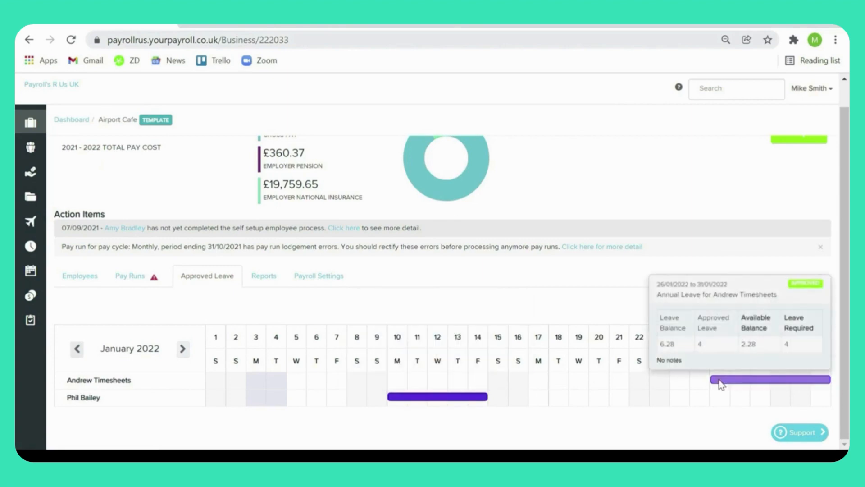
Step: Show the business's available reports and look through the report categories
left_click_drag(316, 293, 272, 276)
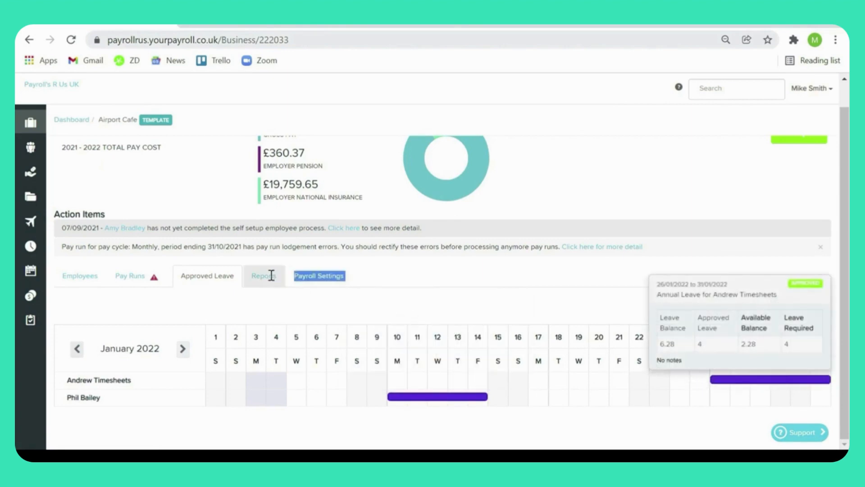
left_click(268, 276)
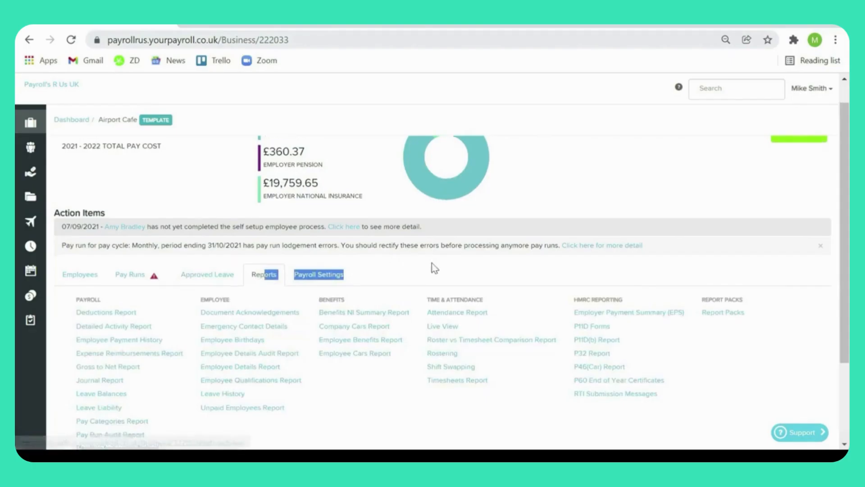
scroll(433, 268, "down", 2)
left_click(378, 319)
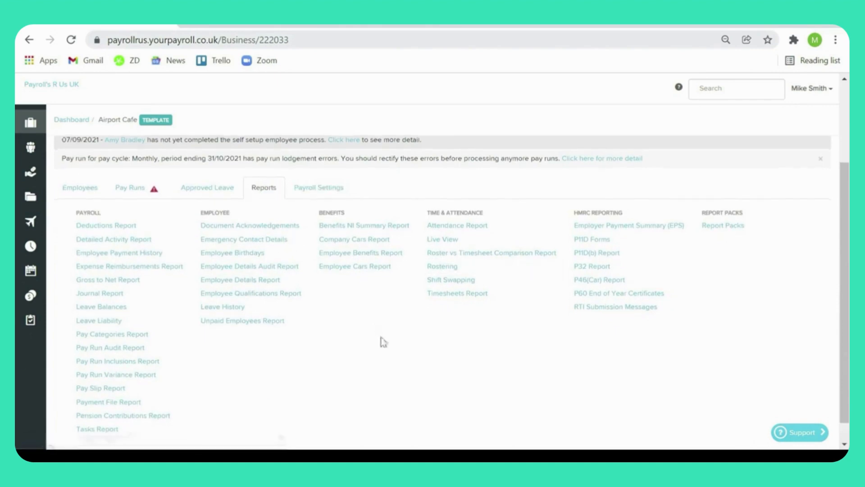
scroll(382, 342, "down", 1)
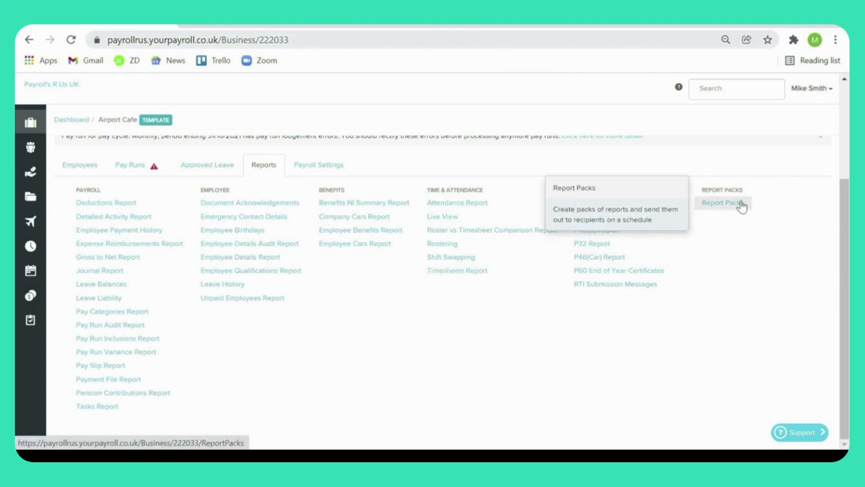
Step: Add a new report pack for the business and name it "My Report Pack (internal)"
left_click(721, 203)
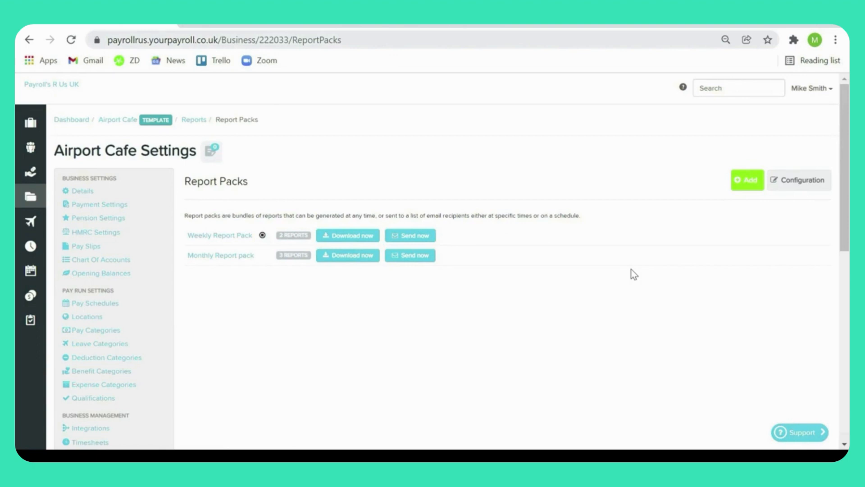
left_click(732, 188)
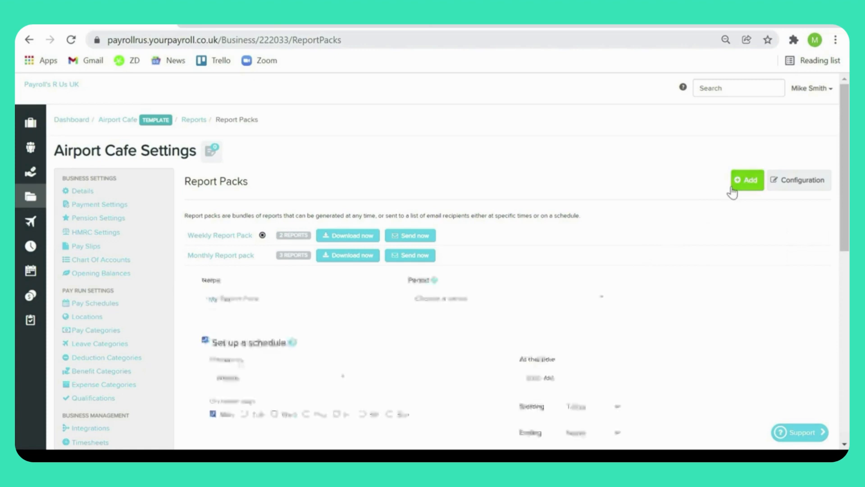
left_click(324, 304)
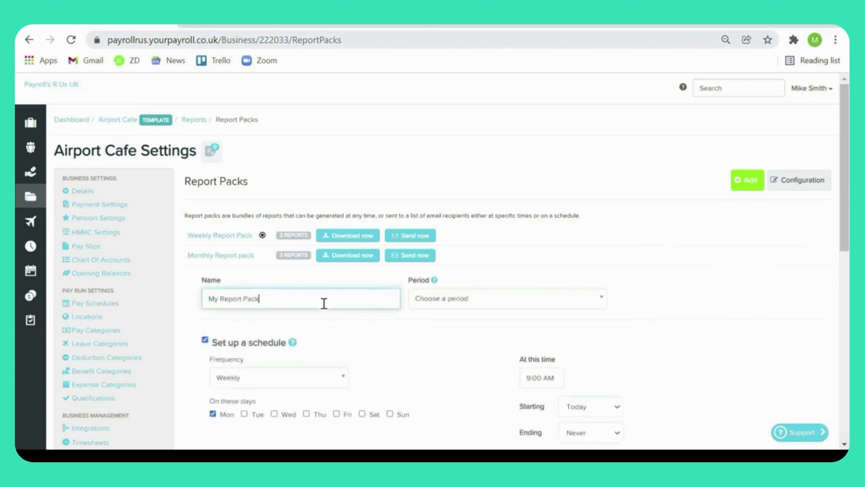
type("(internal)")
Step: Set the report pack's period to Current pay run and turn off its schedule
left_click(434, 298)
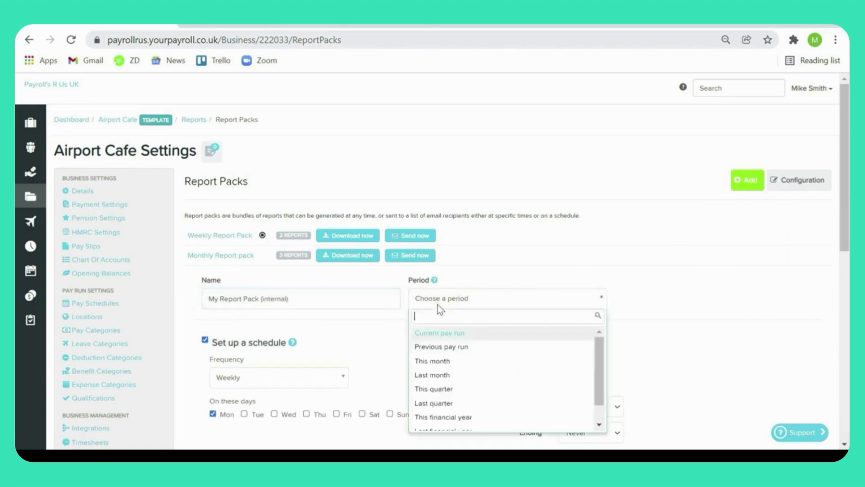
left_click(475, 334)
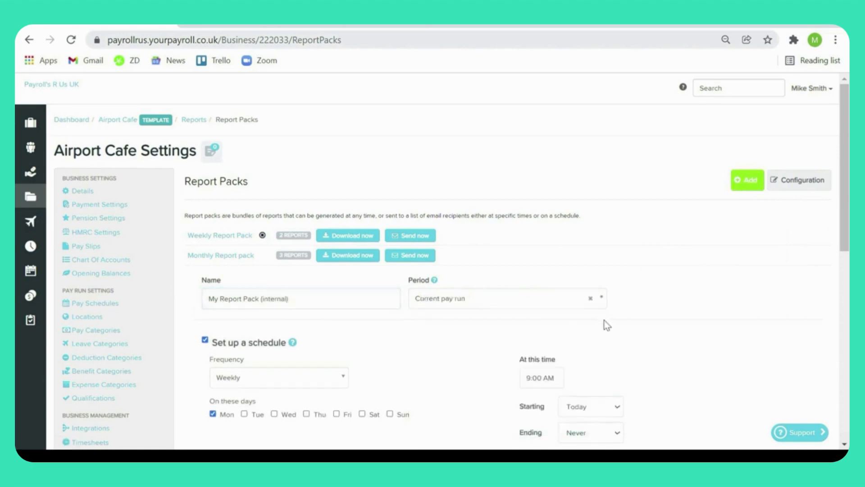
left_click(205, 340)
scroll(392, 324, "down", 3)
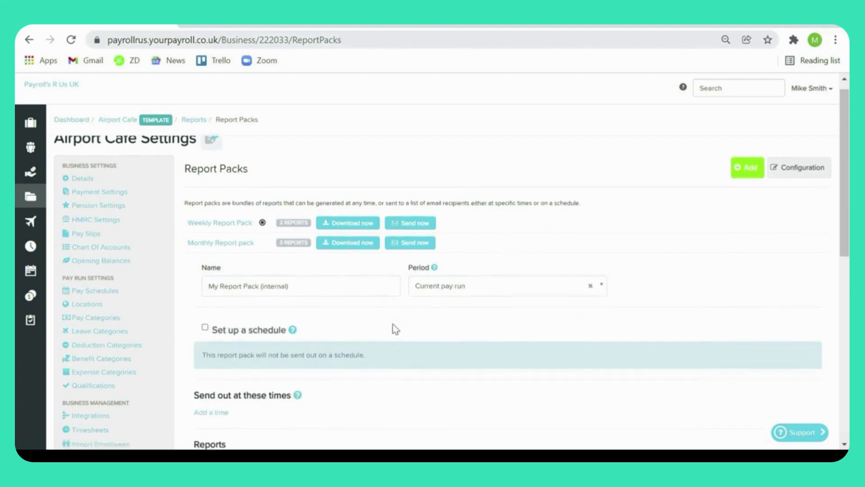
Step: Add the P32 Report to the report pack
scroll(395, 328, "down", 3)
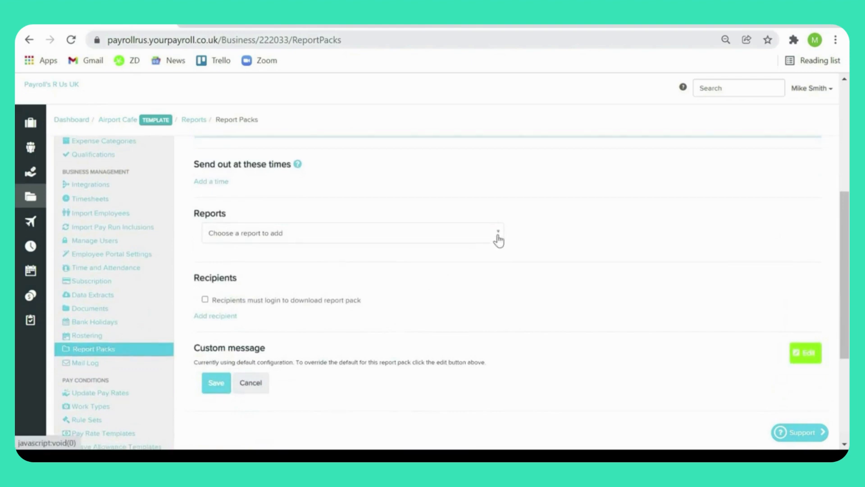
left_click(498, 240)
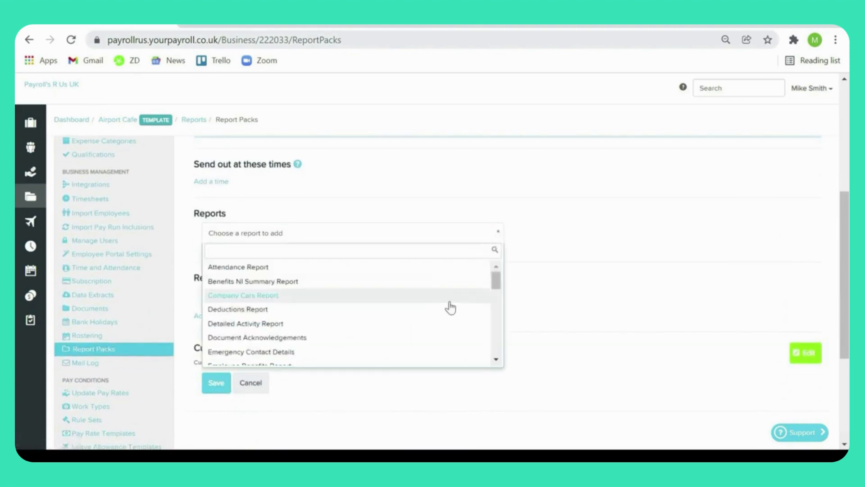
scroll(449, 306, "down", 3)
scroll(449, 307, "down", 8)
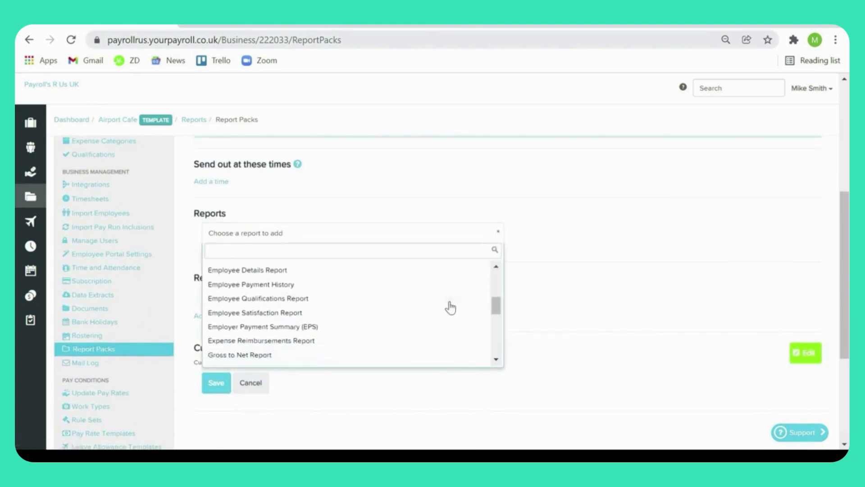
left_click(426, 295)
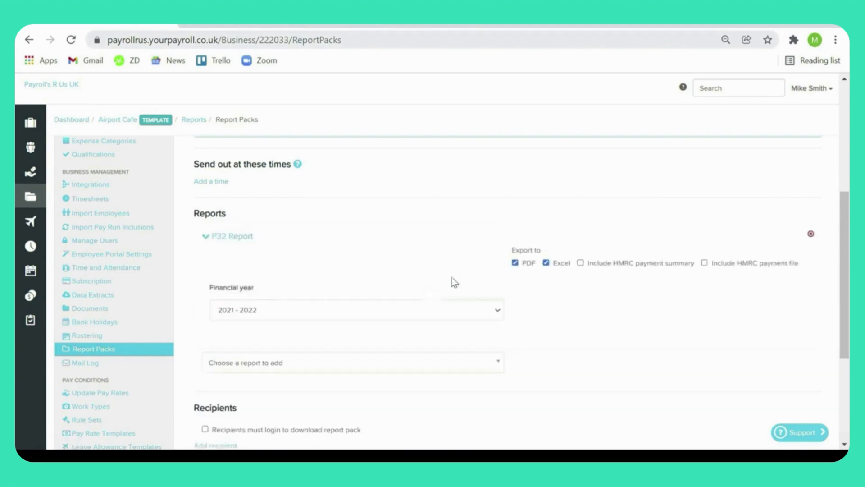
Step: Exclude Excel from the P32 Report's exports, include the HMRC payment summary, and set the HMRC payment reminder period to Monthly
left_click(545, 264)
left_click(545, 263)
scroll(535, 330, "down", 3)
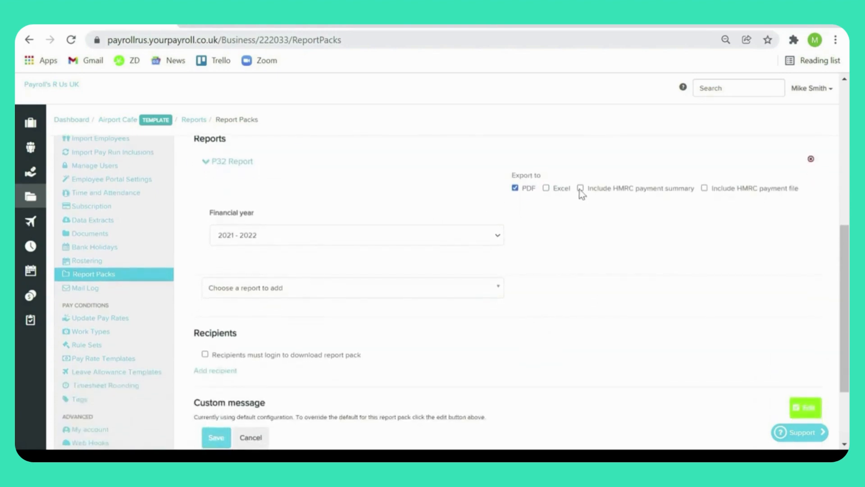
left_click(580, 189)
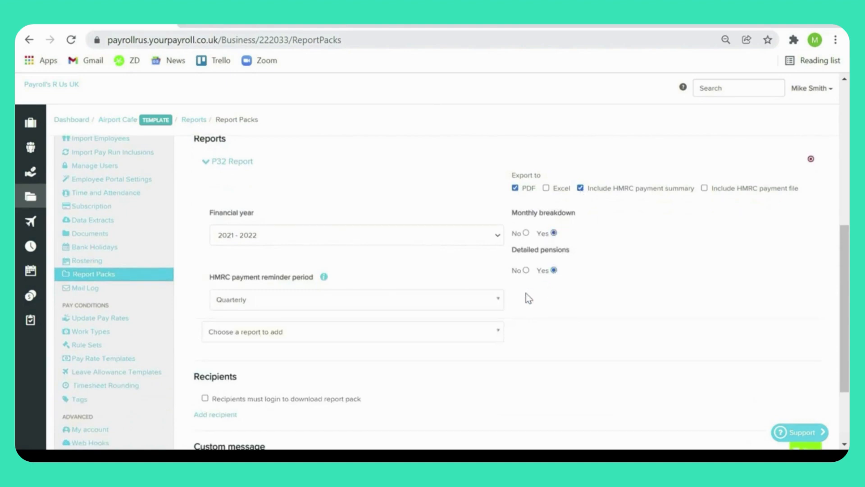
left_click(498, 298)
left_click(467, 334)
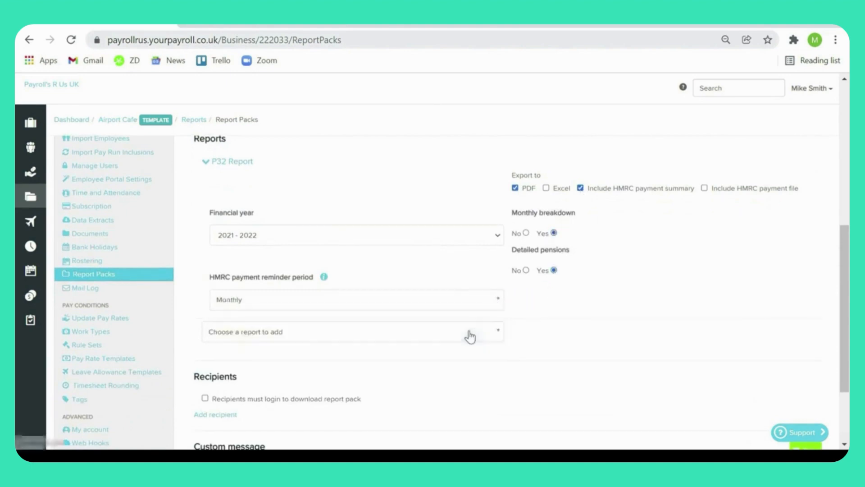
Step: Add the Detailed Activity Report to the report pack and set its pay schedule to Monthly
left_click(498, 333)
left_click(499, 322)
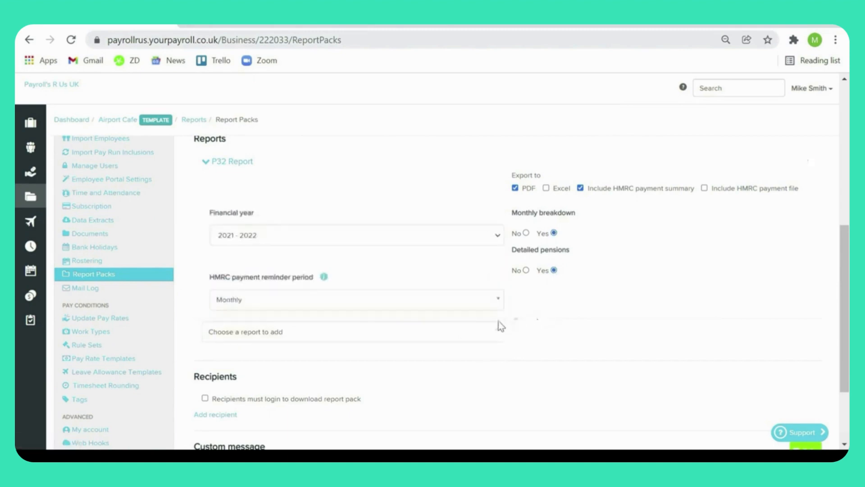
left_click(497, 324)
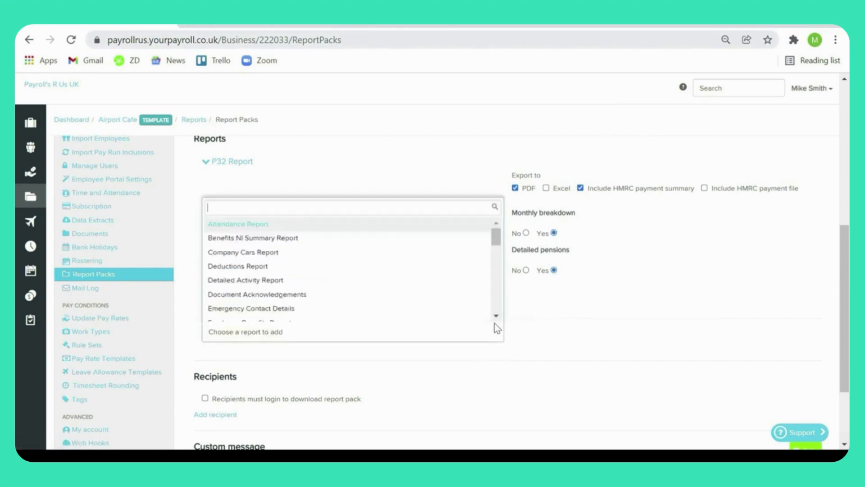
left_click(458, 279)
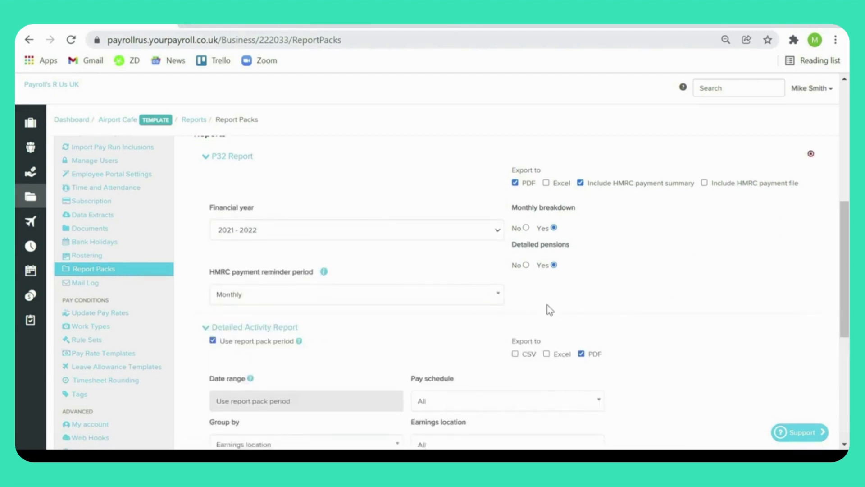
scroll(564, 315, "down", 3)
left_click(587, 280)
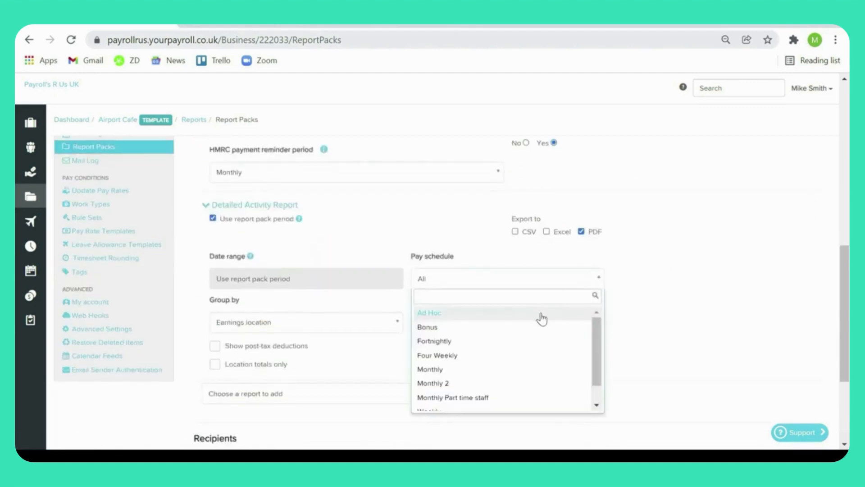
left_click(538, 369)
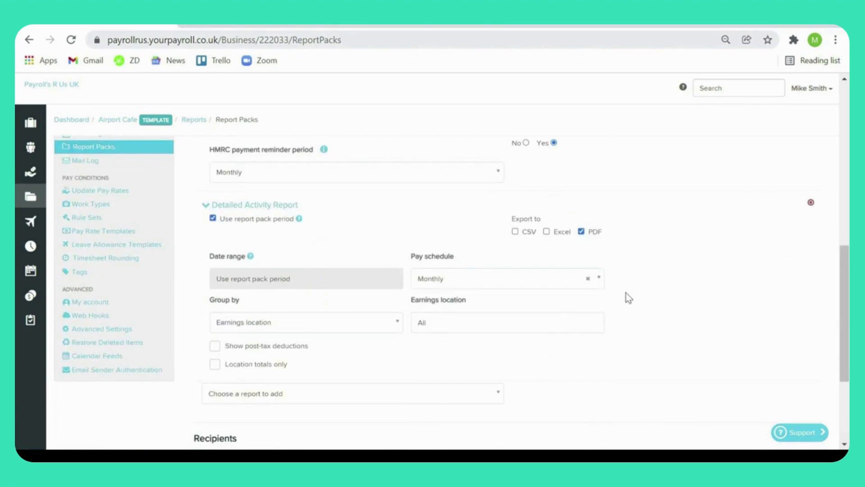
Step: Require recipients to log in to download the pack, add a recipient with their email and full name, and save the report pack
scroll(505, 345, "down", 2)
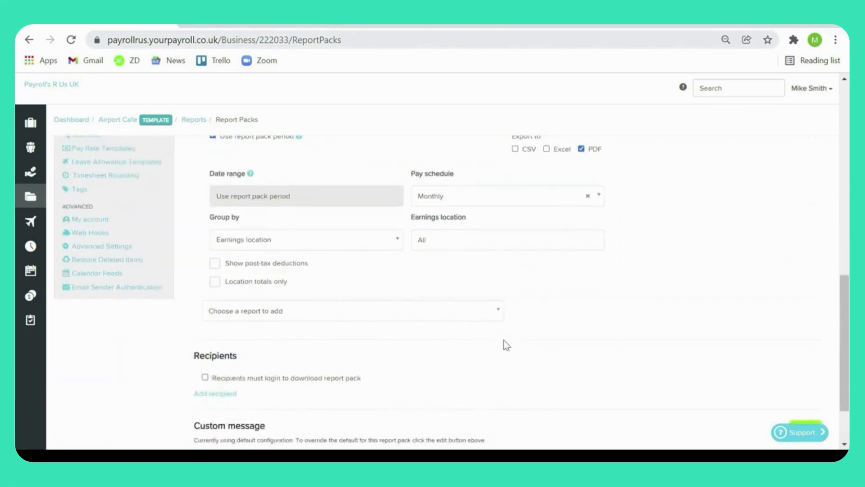
scroll(506, 345, "down", 2)
left_click(338, 303)
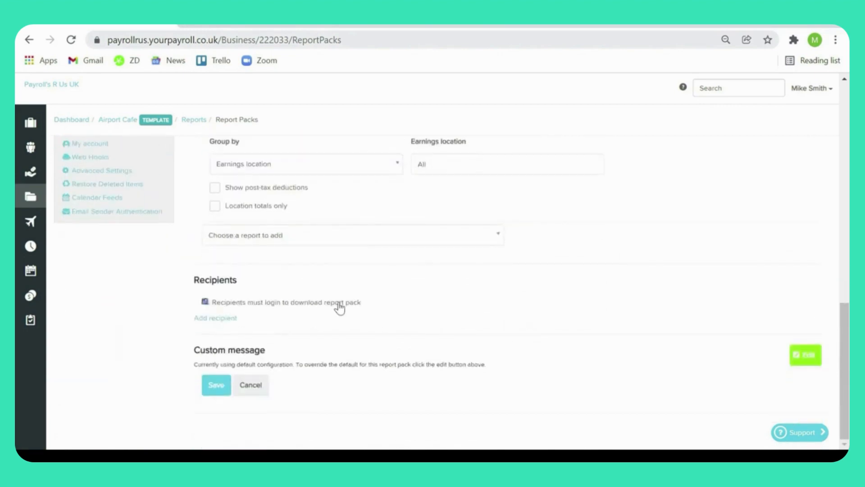
left_click(216, 319)
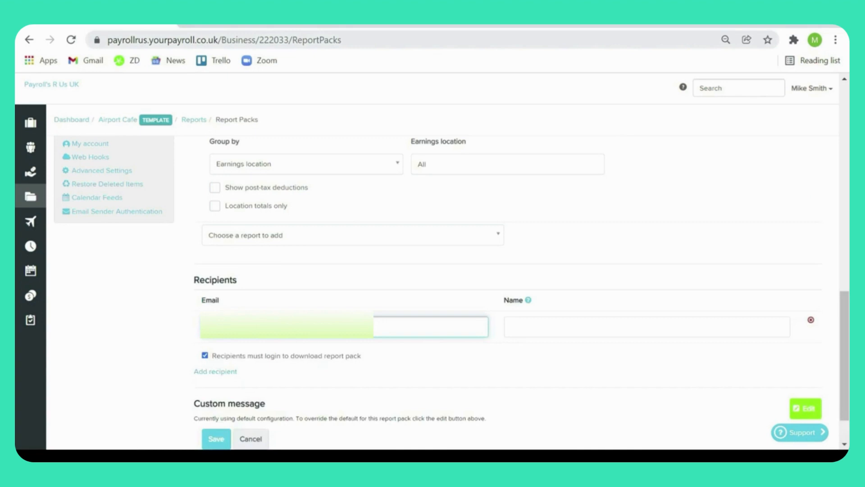
key("Tab")
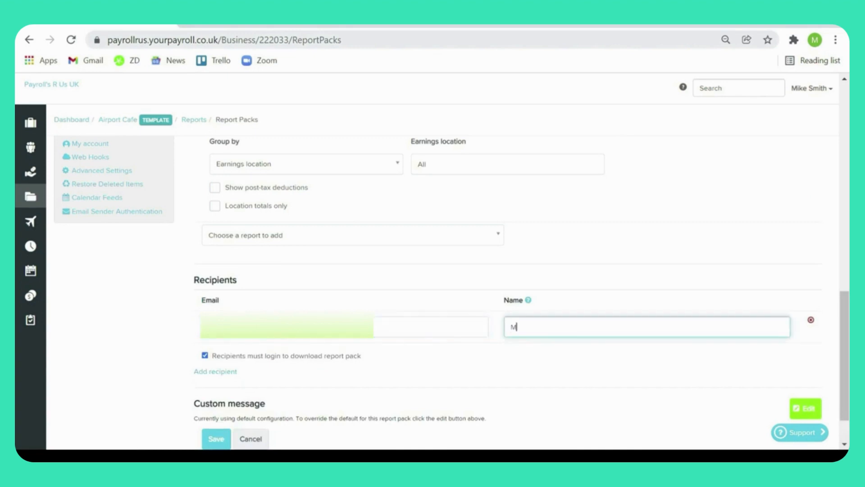
left_click(408, 350)
scroll(408, 350, "down", 1)
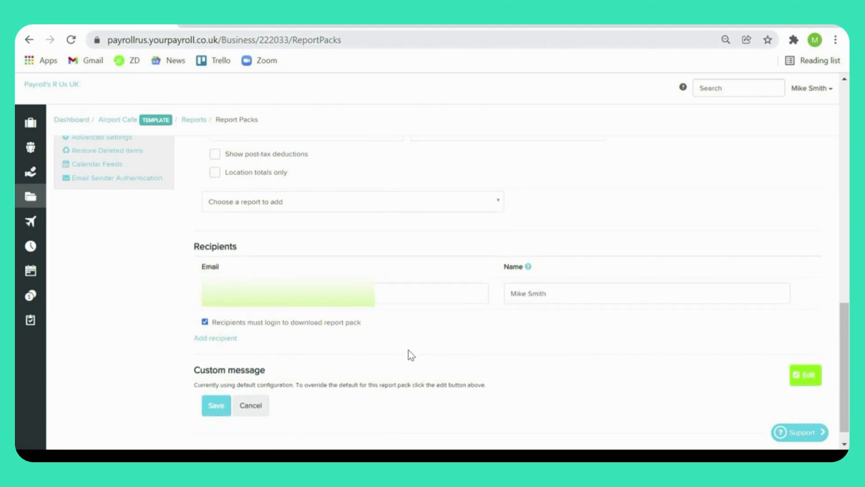
left_click(222, 405)
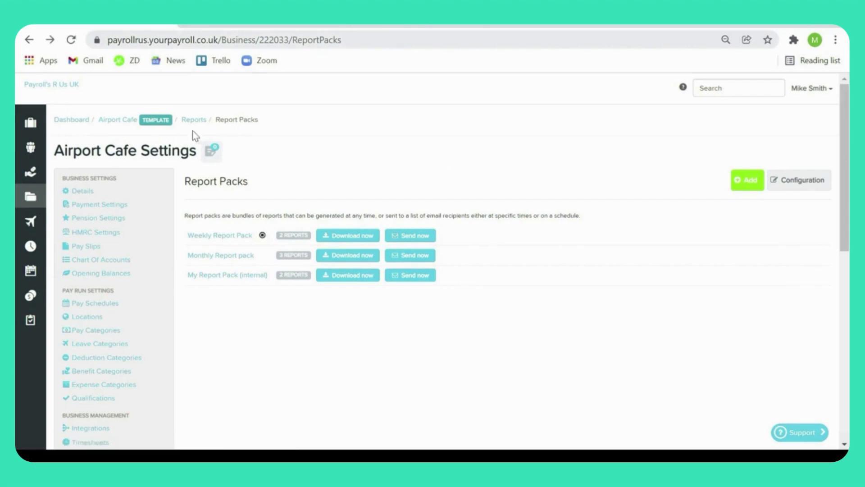
Step: Return to the Airport Cafe business page, look through its payroll settings categories, and open the business details settings
left_click(119, 126)
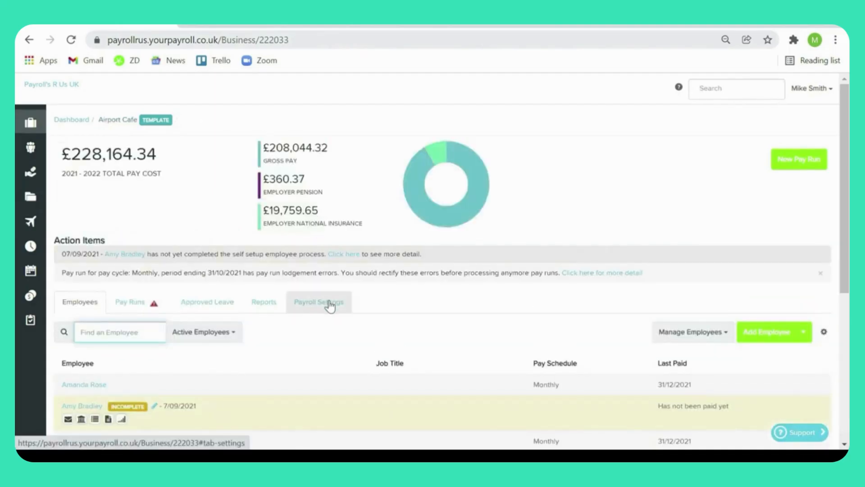
left_click(330, 305)
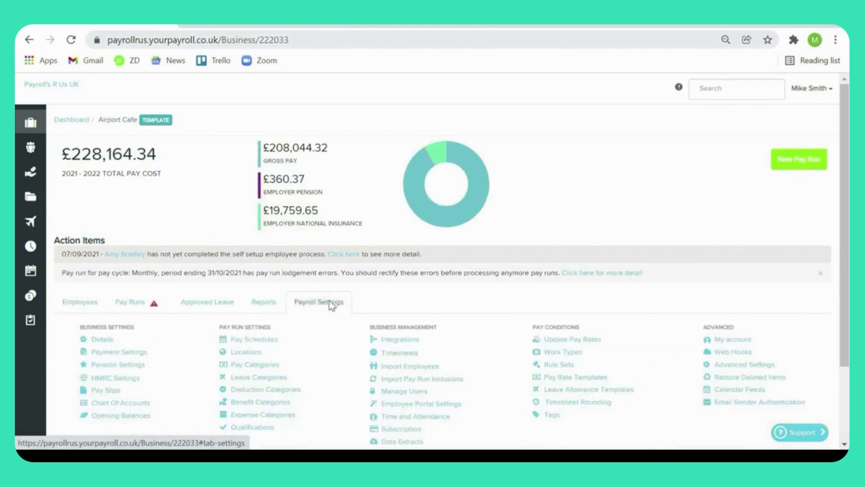
scroll(332, 305, "down", 2)
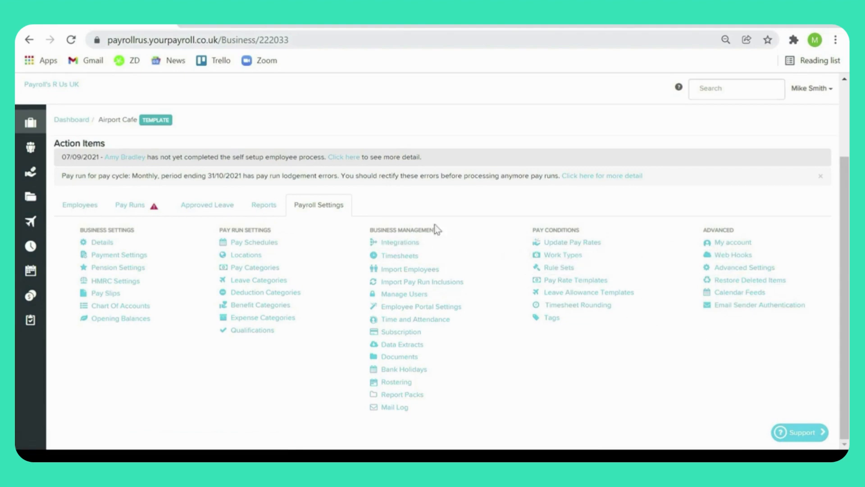
mouse_move(36, 130)
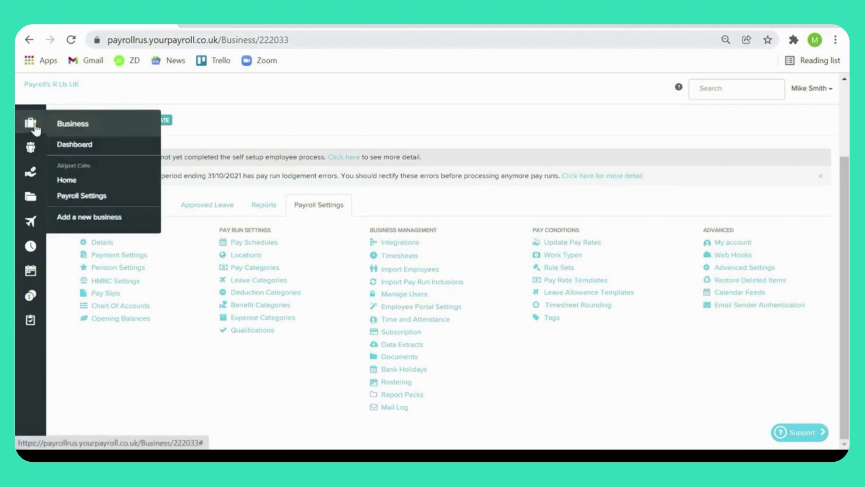
left_click(106, 201)
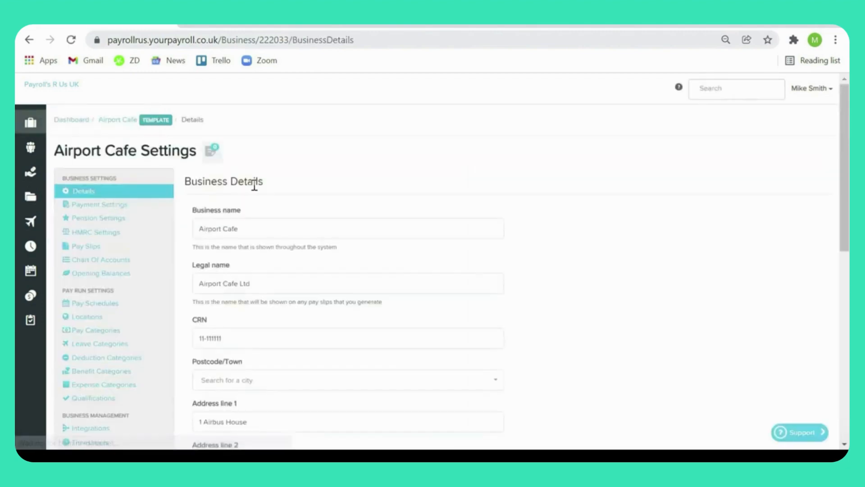
Step: In the business's payment settings, set the payment file format to Santander bulk payment format
left_click(148, 207)
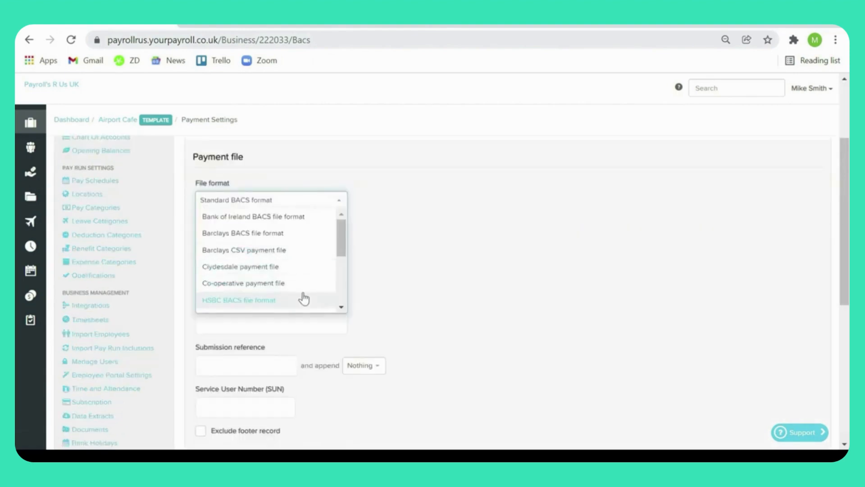
scroll(304, 298, "down", 5)
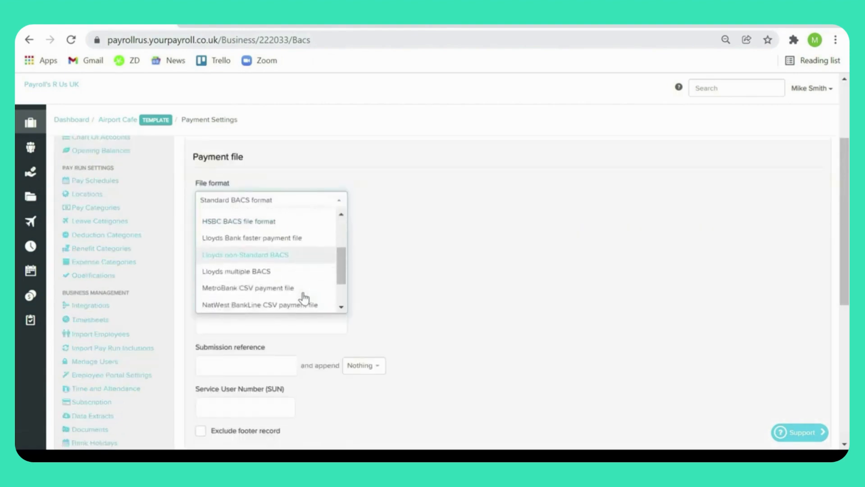
scroll(304, 298, "down", 3)
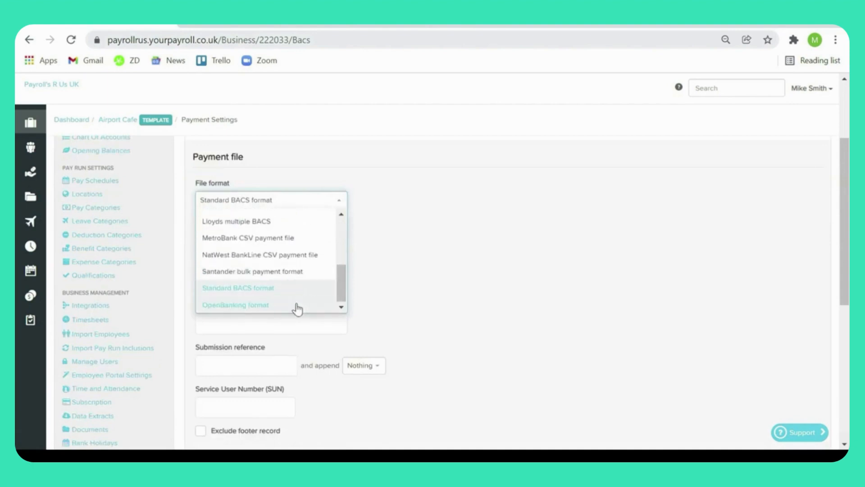
left_click(309, 274)
scroll(377, 276, "down", 1)
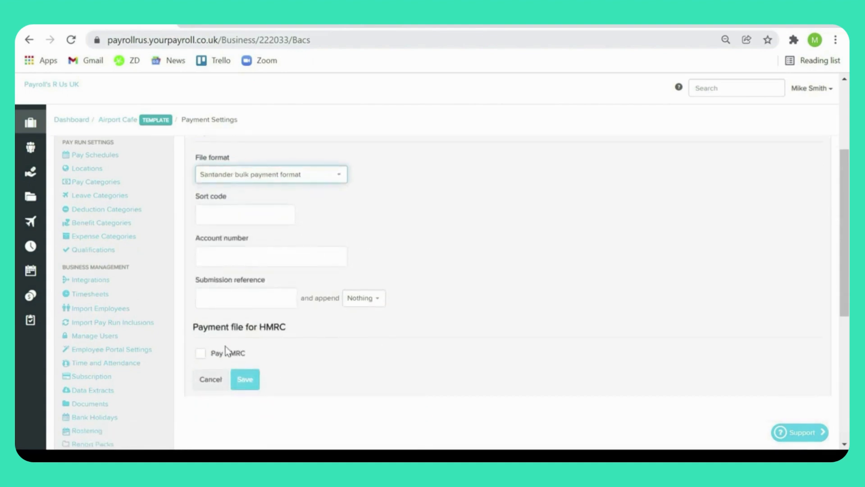
Step: Enable Pay HMRC for the payment file and review the HMRC payment fields
left_click(201, 355)
scroll(384, 351, "down", 3)
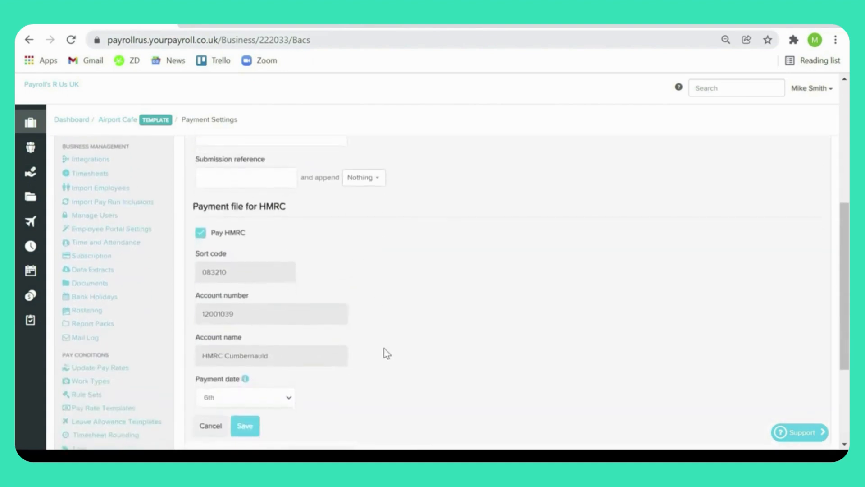
scroll(384, 348, "down", 1)
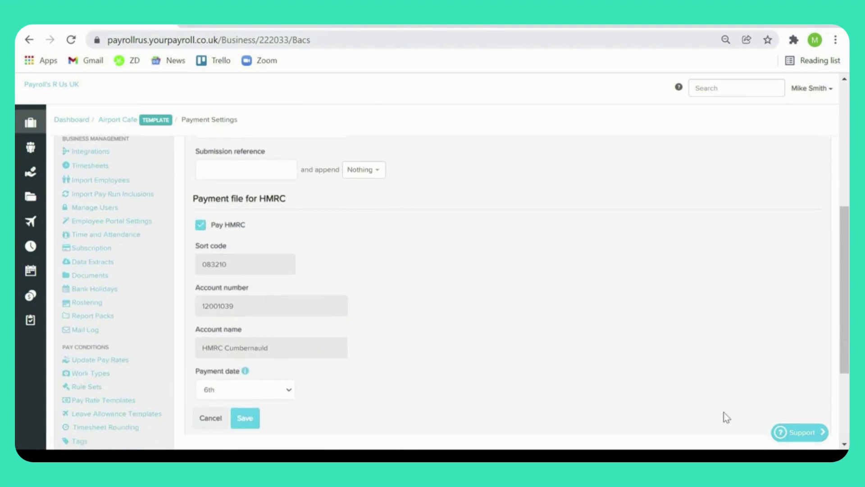
Step: Open the business's pension settings and open the staging date for editing
scroll(539, 378, "up", 6)
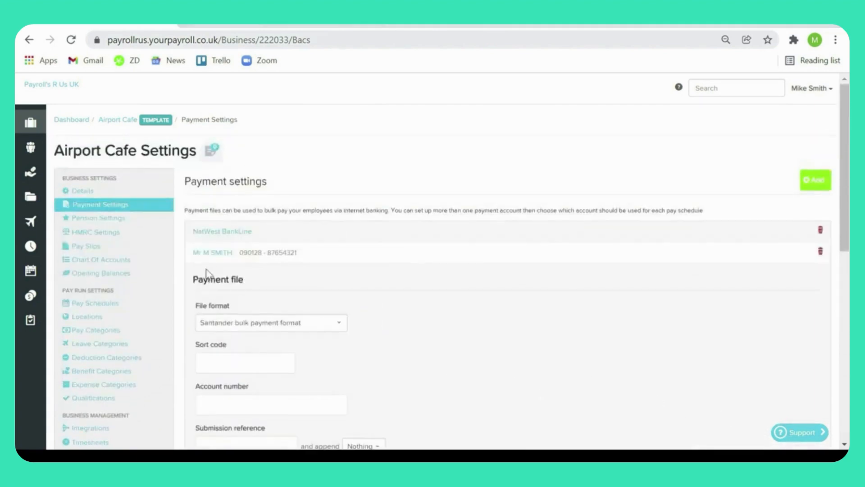
left_click(149, 223)
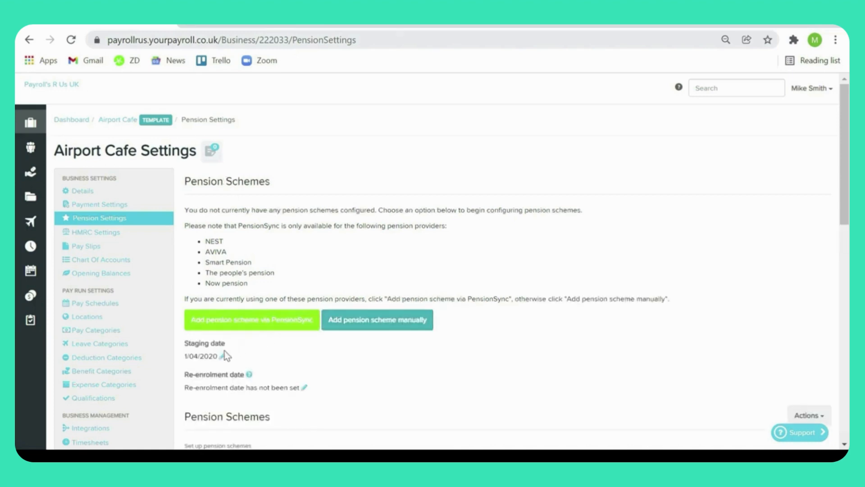
left_click(222, 356)
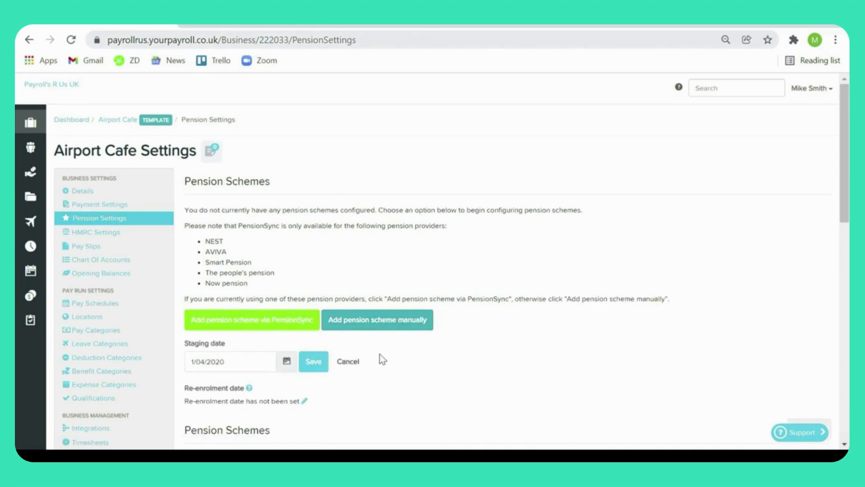
Step: Open the SMART Relief at Source pension scheme and review its provider, administrator and auto enrolment signatory details
scroll(380, 354, "down", 5)
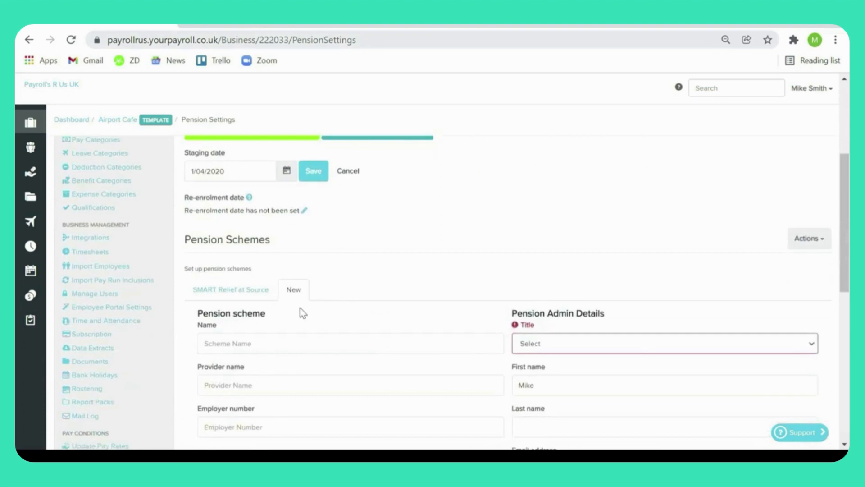
left_click(253, 296)
scroll(385, 270, "down", 8)
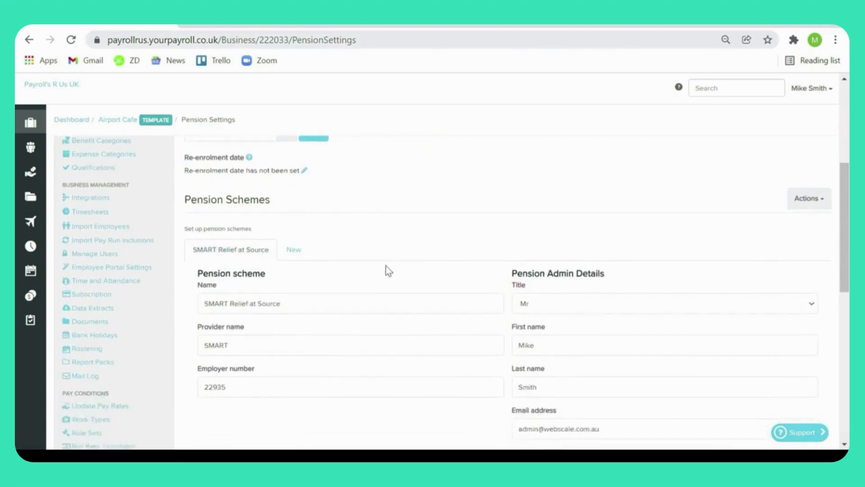
scroll(386, 270, "down", 2)
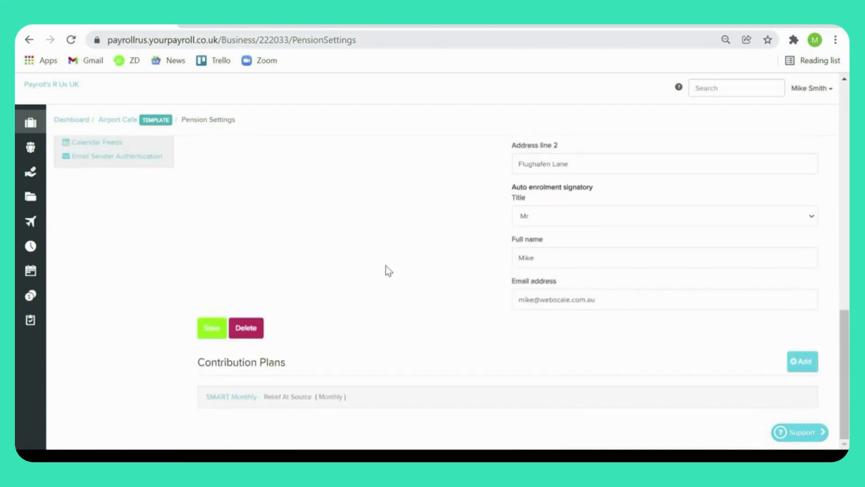
Step: Open the SMART Monthly contribution plan and review its pension type and contribution percentages
left_click(230, 398)
scroll(408, 351, "down", 6)
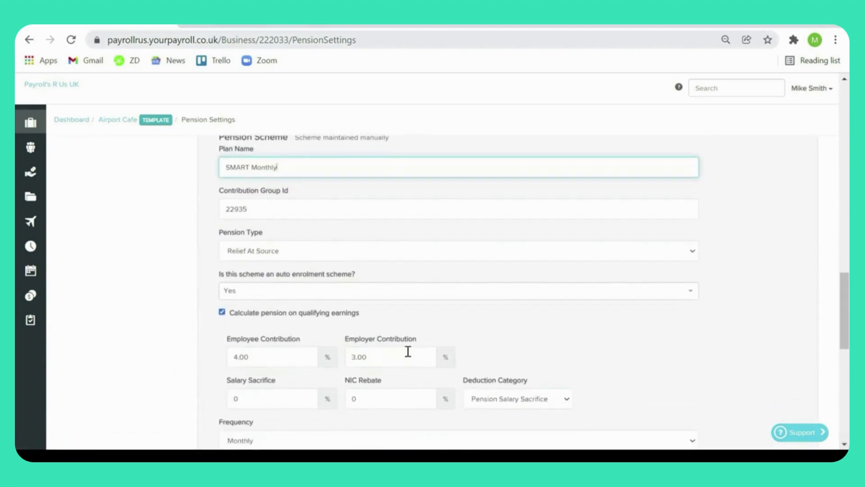
scroll(407, 352, "up", 12)
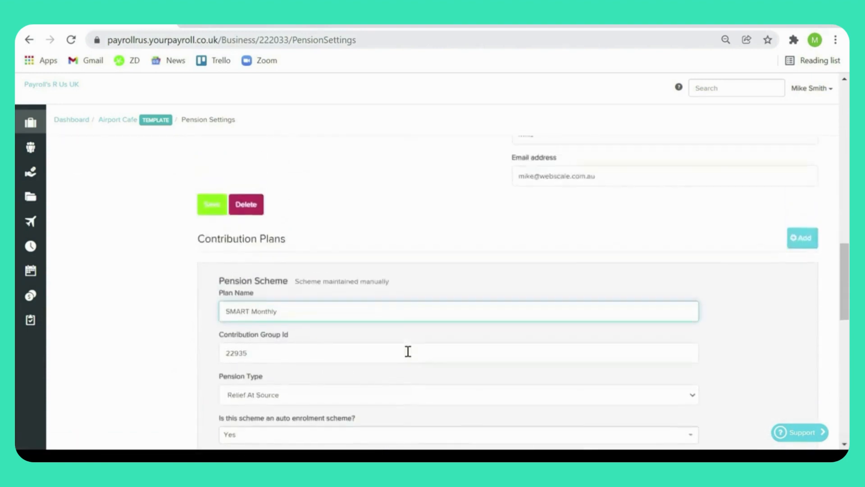
Step: Go to the HMRC settings and review the tax office details and small employers section
scroll(407, 351, "up", 8)
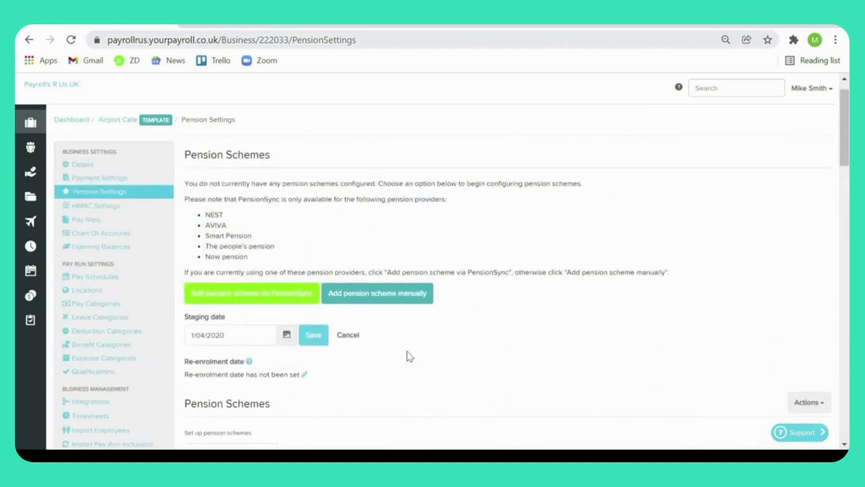
left_click(117, 213)
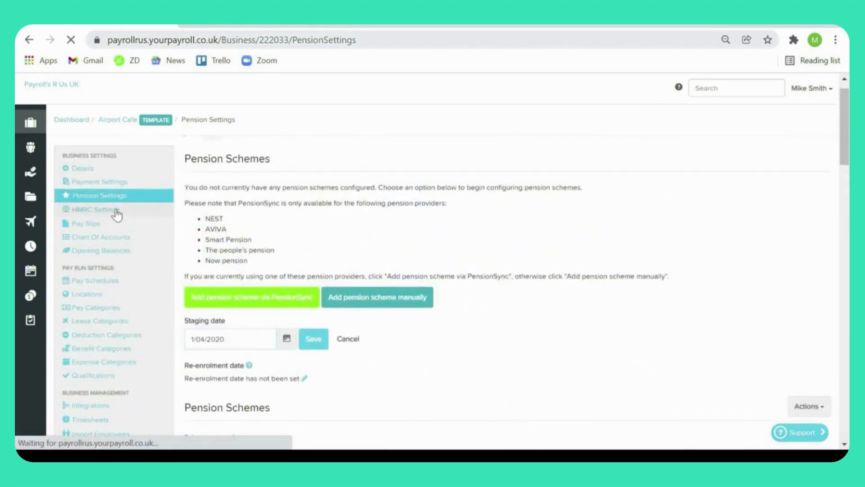
scroll(489, 286, "down", 1)
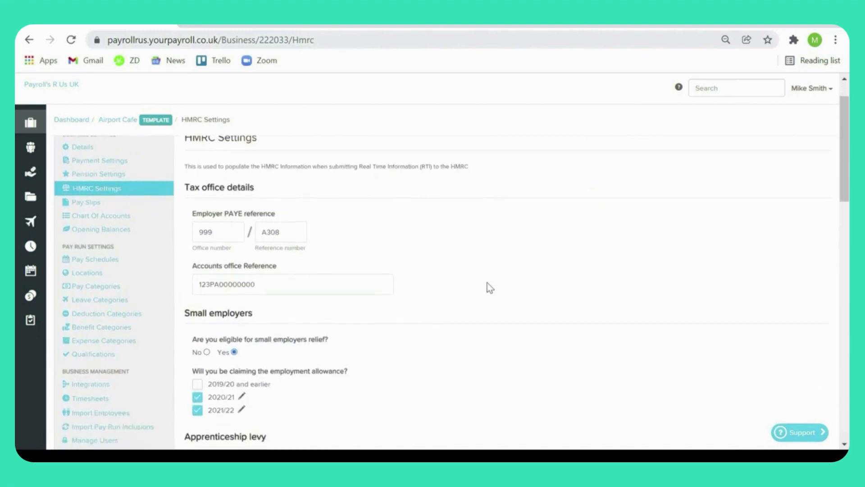
scroll(489, 287, "up", 1)
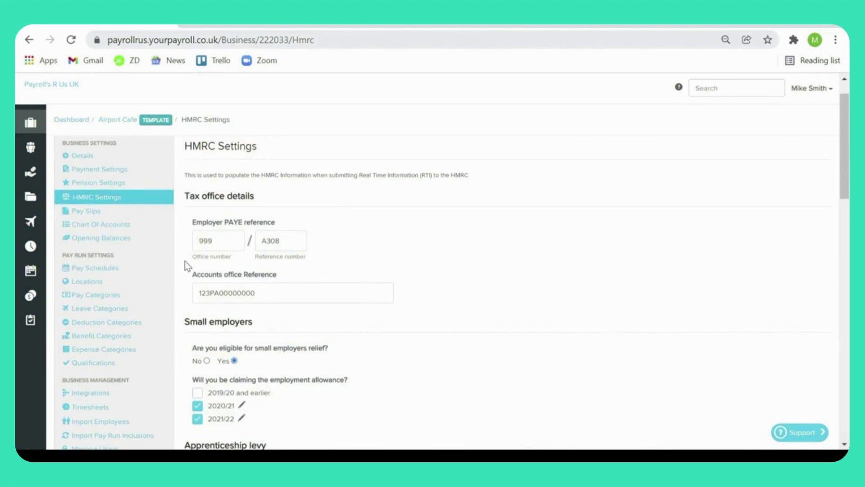
Step: In the 2021/22 employment allowance details, answer No to having claimed in another payroll product and save
scroll(375, 287, "down", 2)
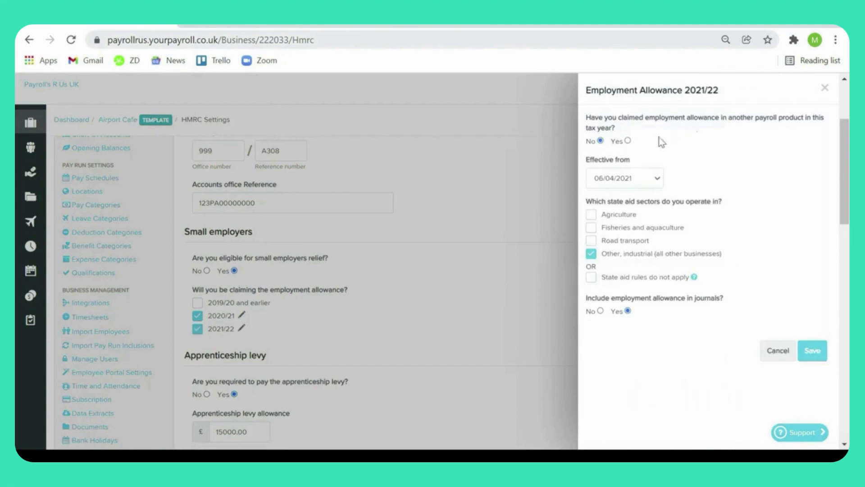
left_click(628, 142)
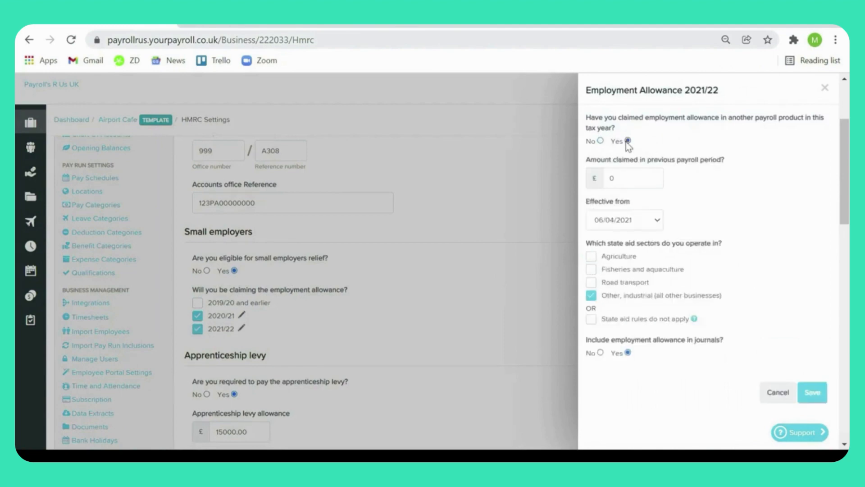
left_click(600, 141)
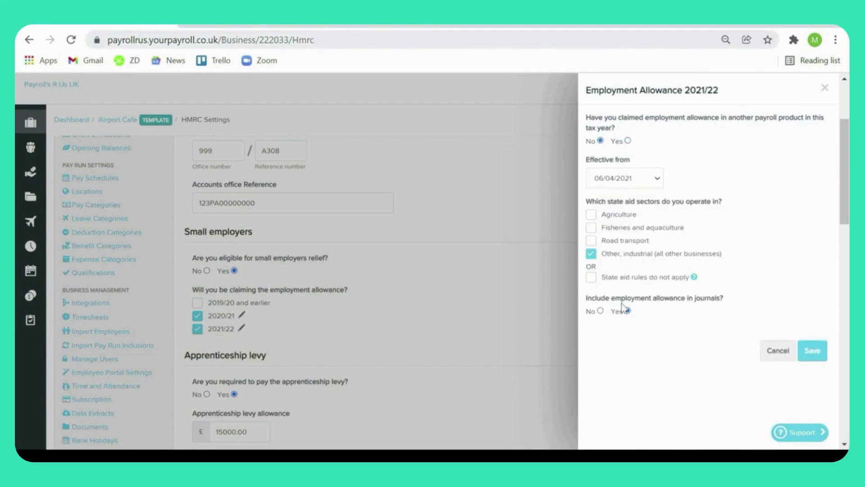
left_click(811, 351)
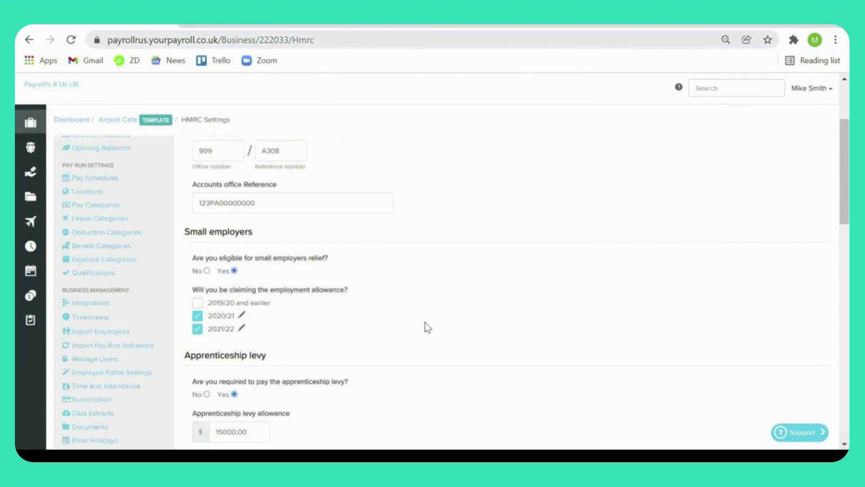
Step: Edit the HMRC payment reminder to be sent quarterly on the 6th, with the detailed monthly breakdown set to Yes
scroll(425, 322, "down", 2)
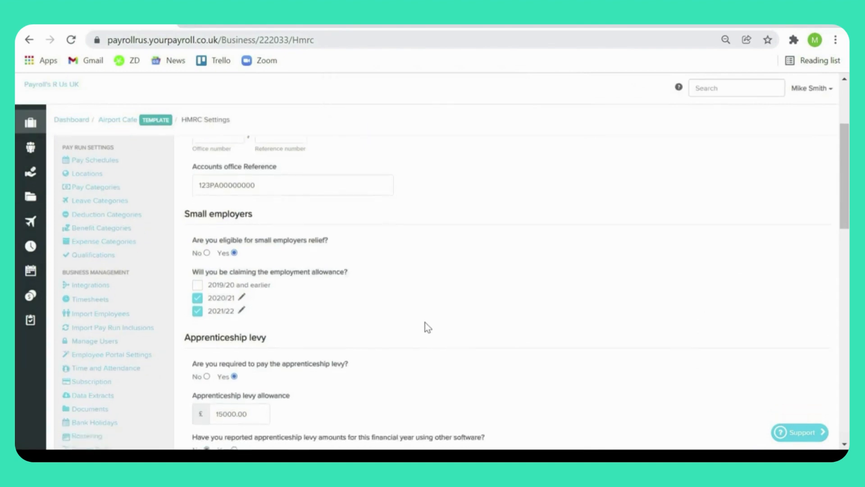
scroll(425, 322, "down", 3)
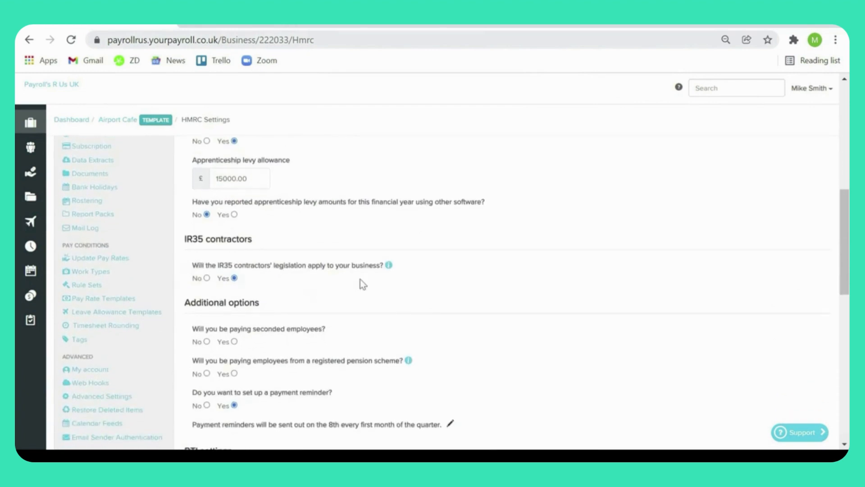
scroll(426, 281, "down", 3)
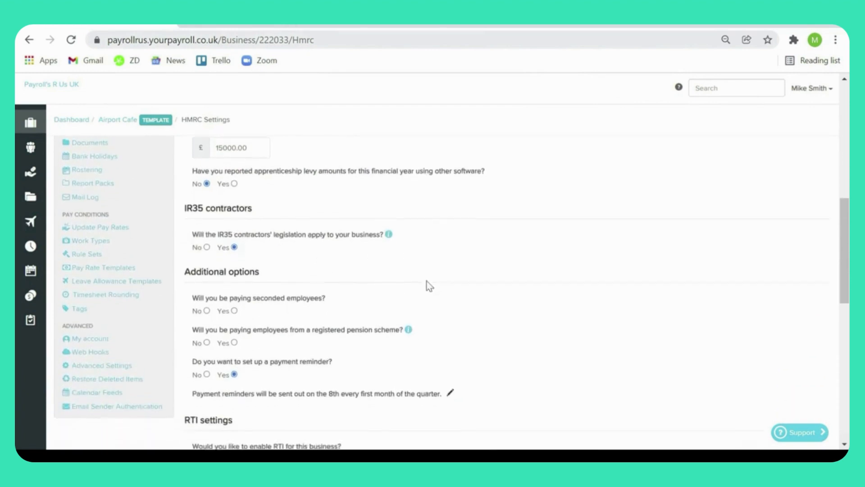
scroll(426, 281, "down", 1)
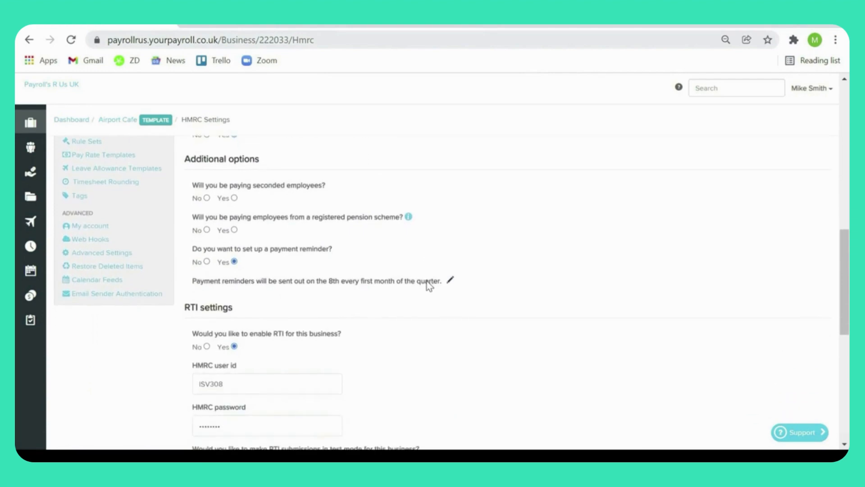
left_click(450, 278)
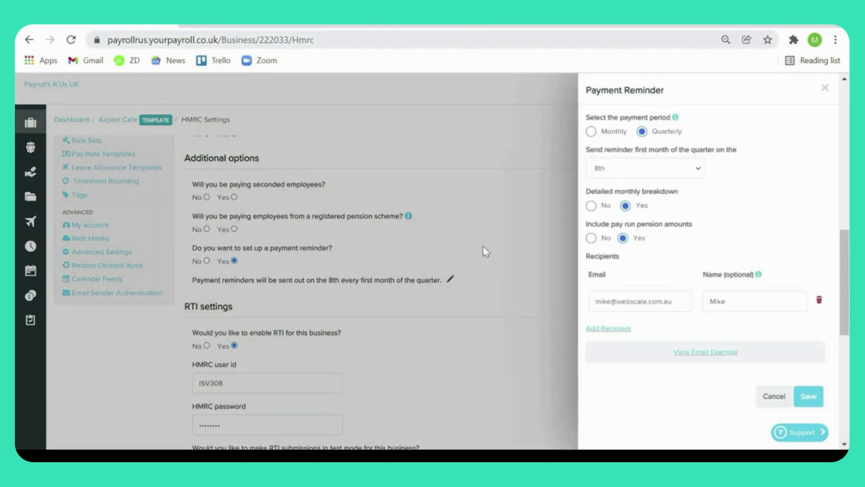
left_click(591, 131)
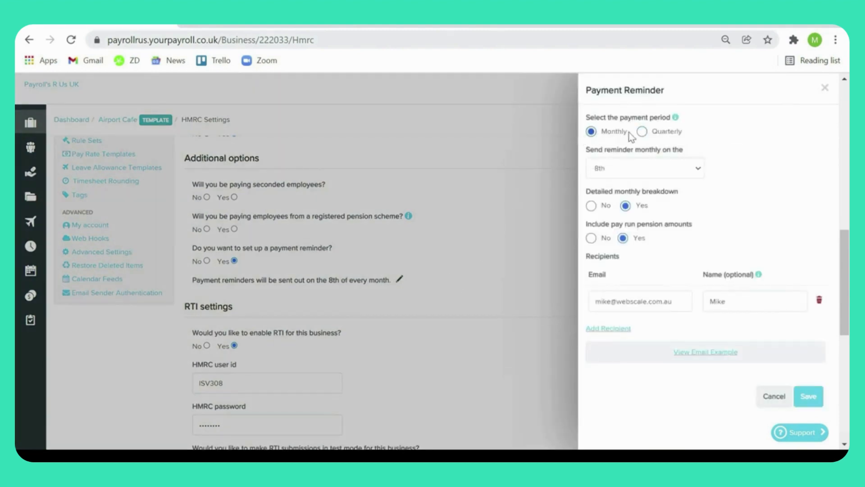
left_click(641, 131)
left_click(702, 166)
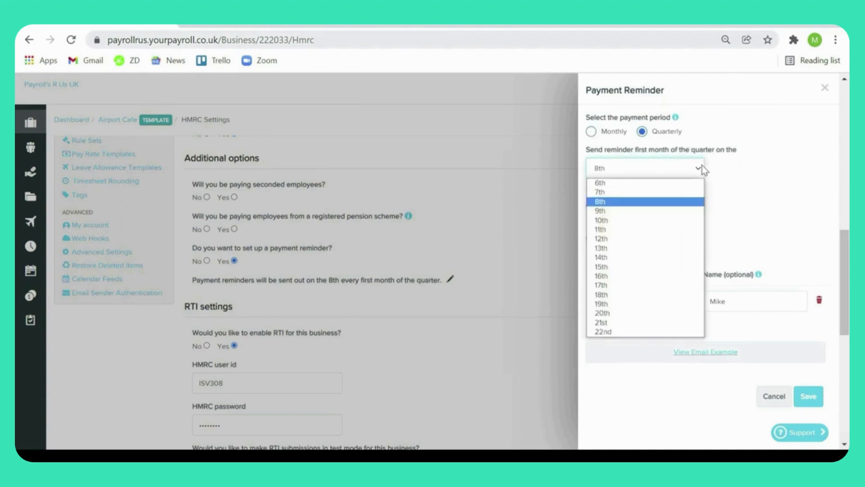
left_click(680, 183)
left_click(621, 207)
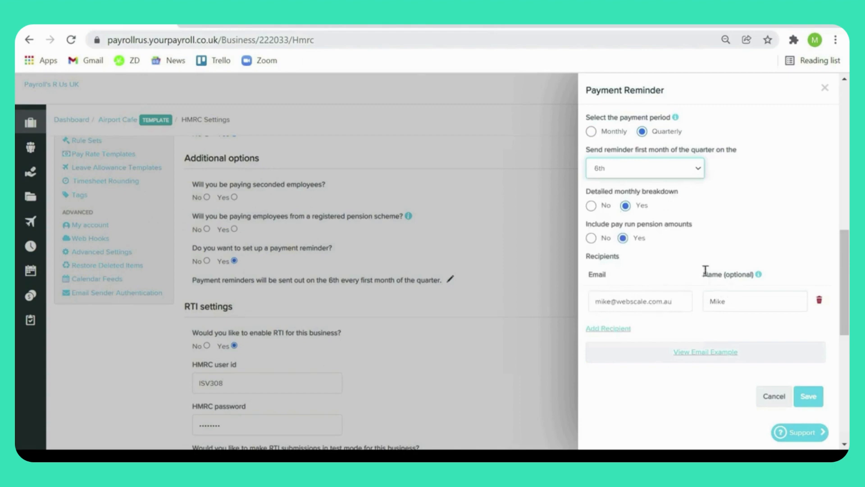
Step: View the payment reminder's email example, read through its HMRC amounts, pension totals and payment details, and close it
left_click(712, 354)
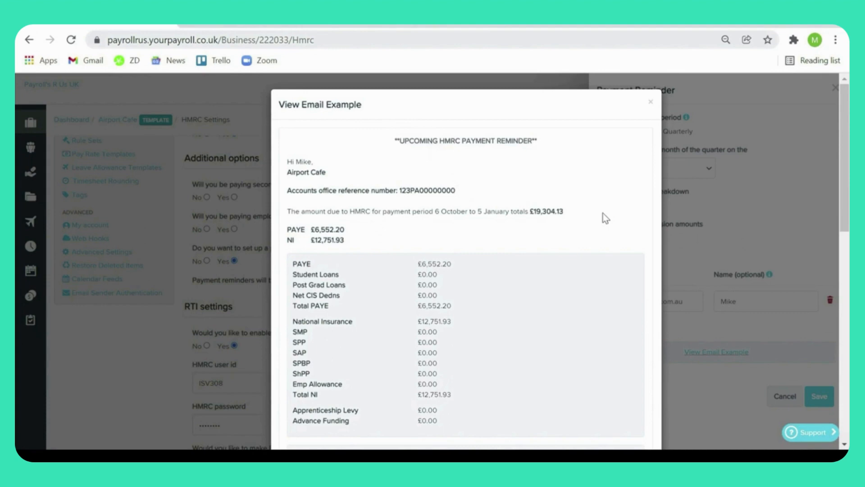
scroll(603, 213, "down", 1)
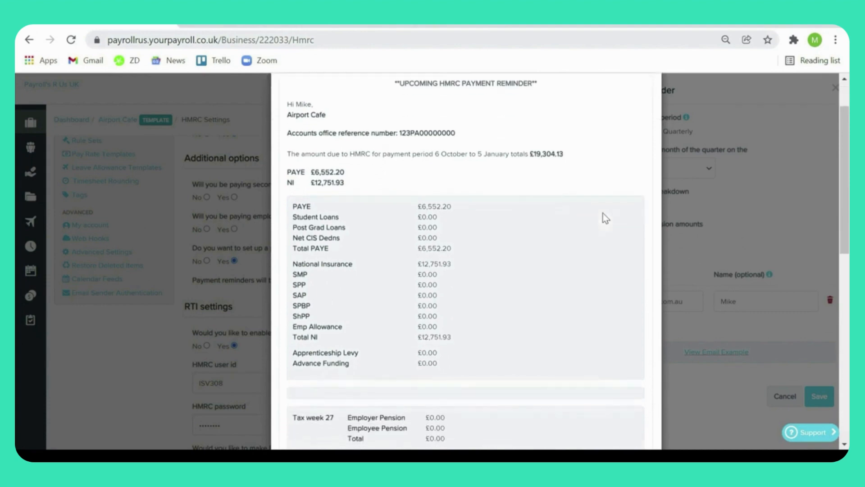
scroll(602, 212, "down", 3)
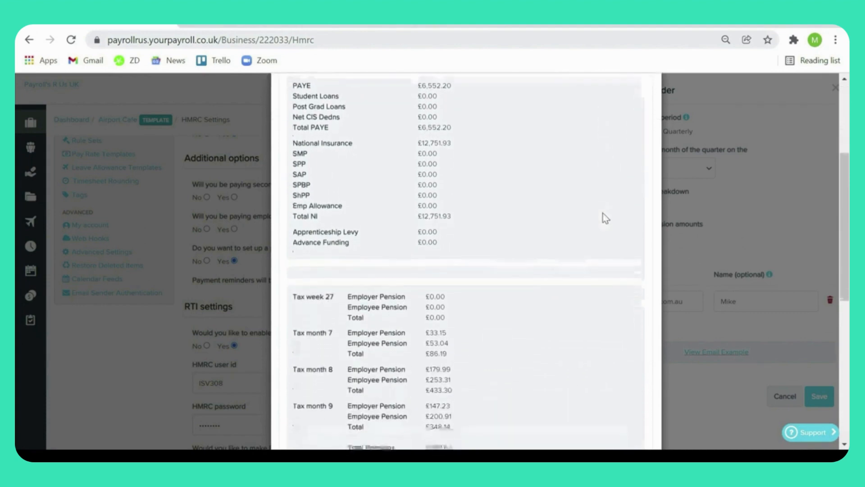
scroll(603, 213, "down", 1)
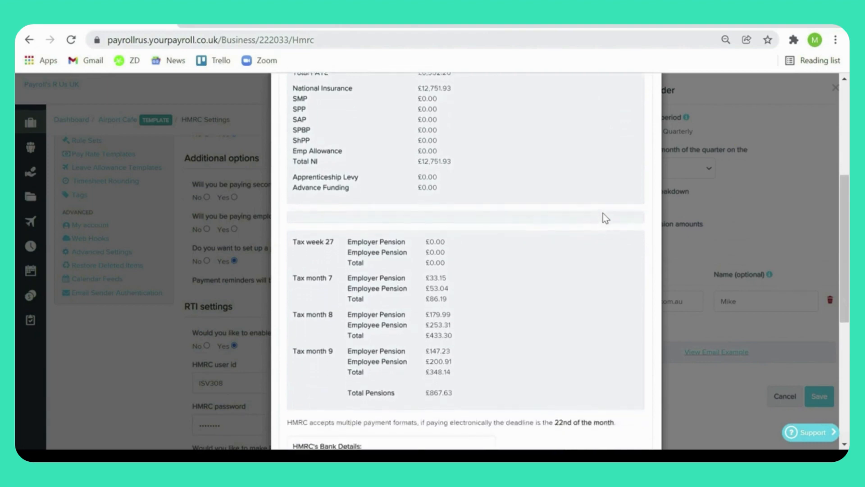
scroll(603, 212, "down", 1)
scroll(603, 212, "down", 1)
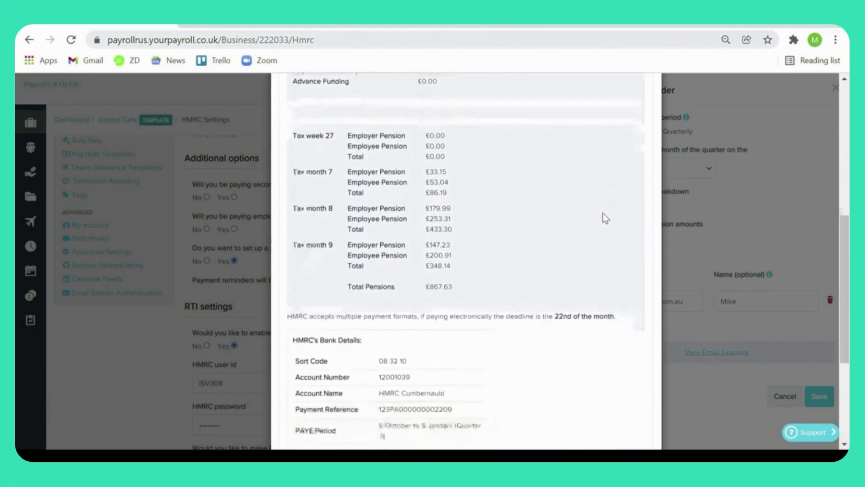
scroll(602, 213, "down", 1)
scroll(603, 213, "down", 2)
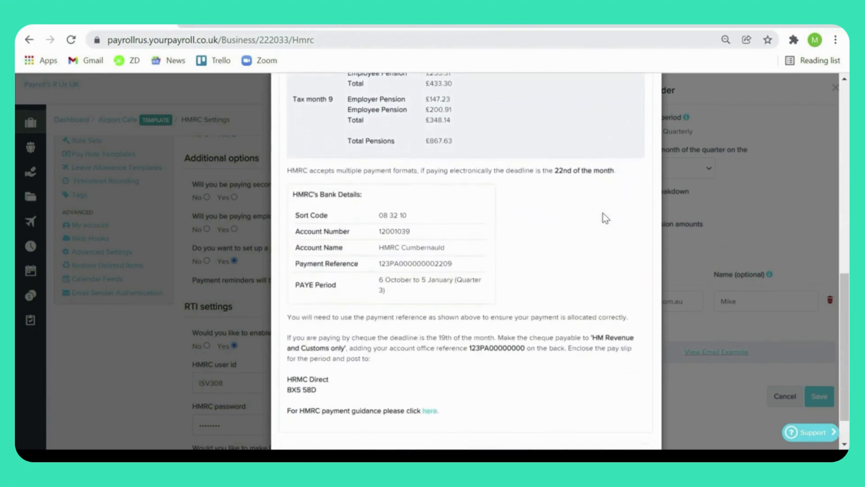
scroll(602, 212, "down", 1)
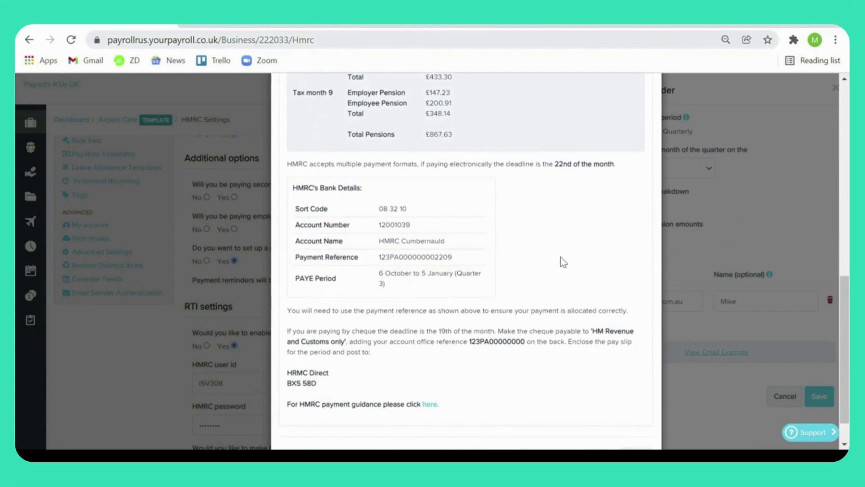
scroll(560, 261, "down", 1)
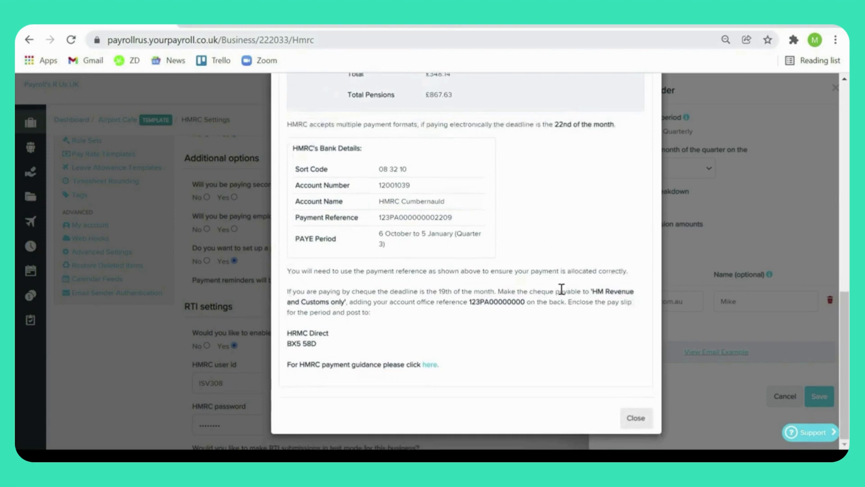
left_click(647, 425)
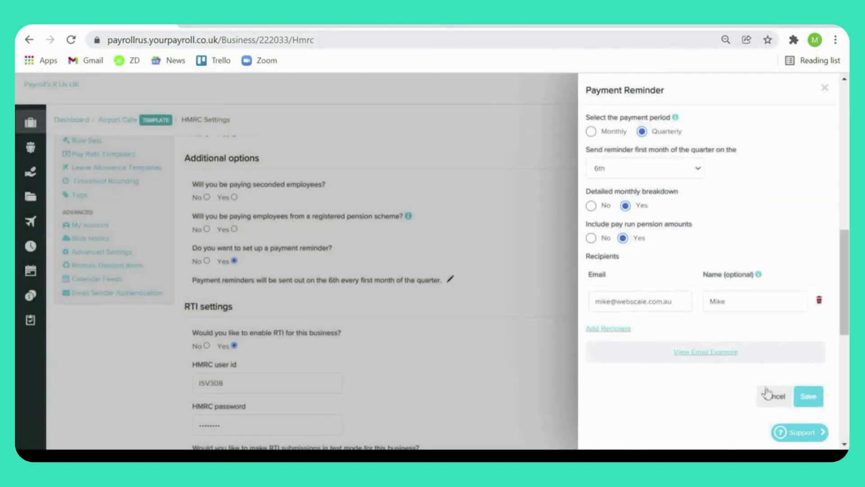
Step: Save the payment reminder and review the RTI and EPS submission settings
left_click(810, 390)
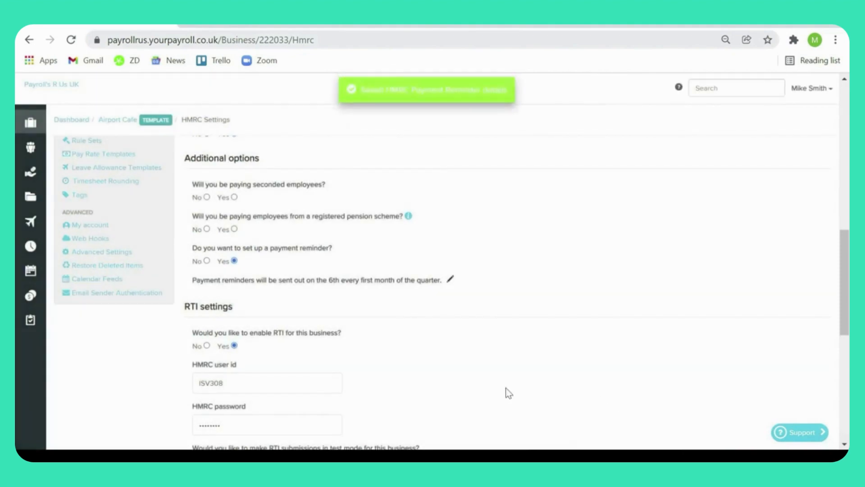
scroll(456, 381, "down", 1)
scroll(456, 380, "down", 2)
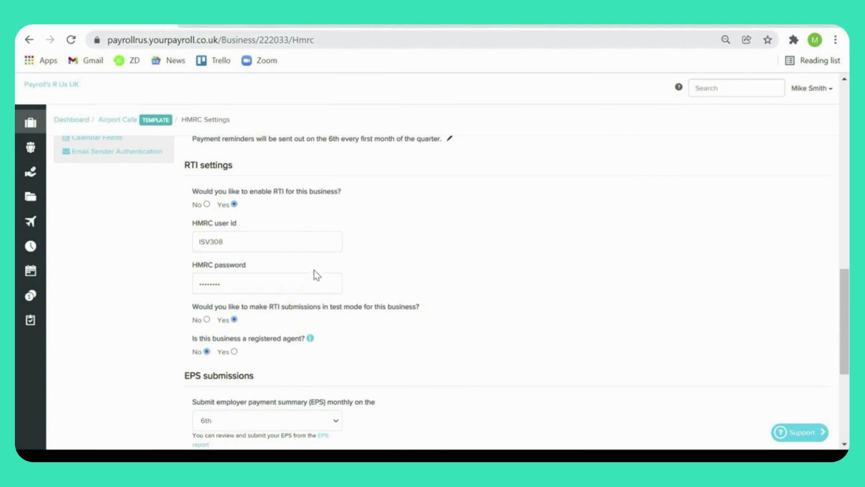
Step: Set the monthly employer payment summary (EPS) submission to the 6th and save the HMRC settings
scroll(423, 360, "down", 5)
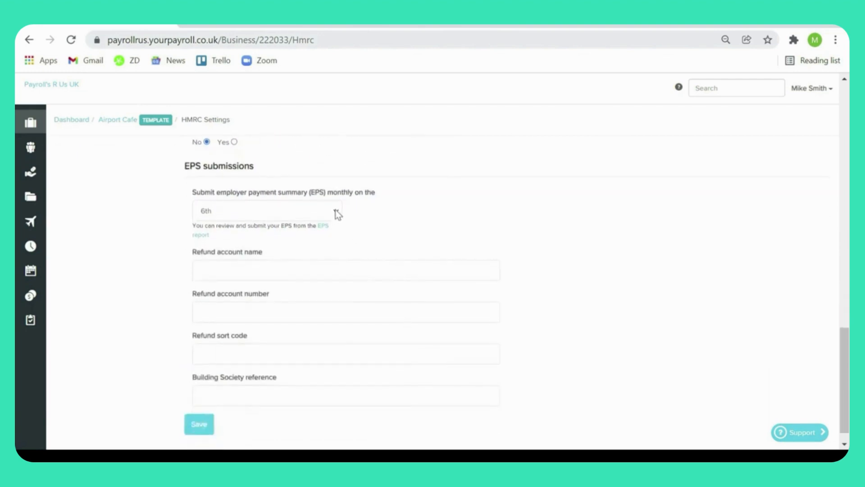
left_click(337, 214)
left_click(315, 238)
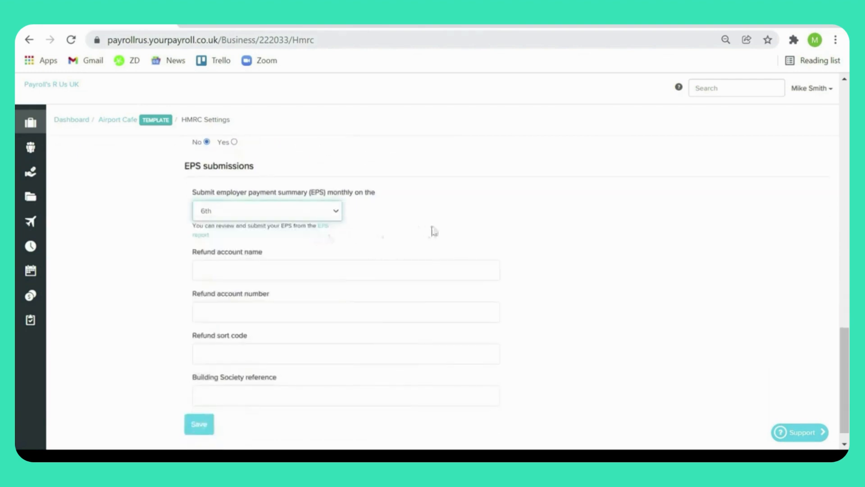
left_click(434, 231)
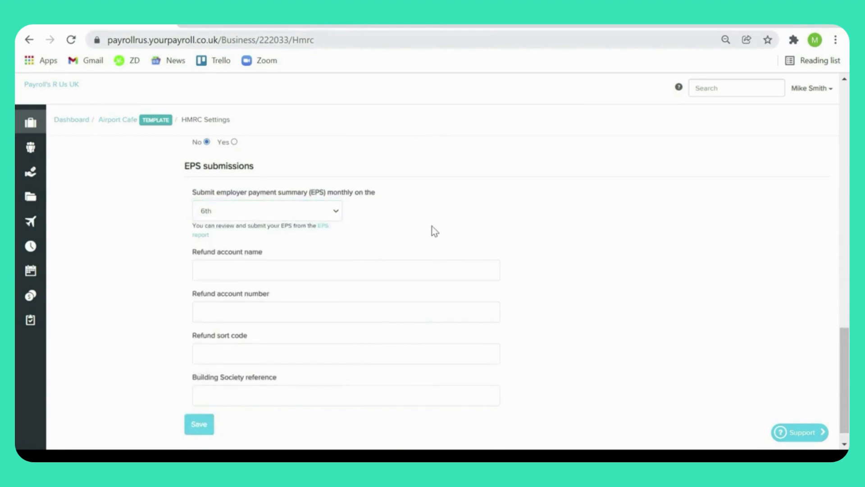
left_click(198, 428)
Step: In a separate browser tab, change the Airport Cafe employee's hourly pay rate in the pay run defaults and save
right_click(110, 124)
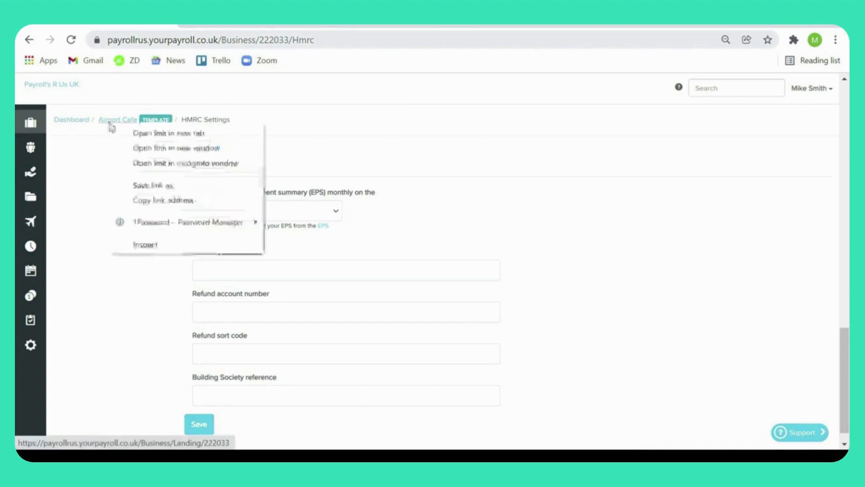
left_click(120, 133)
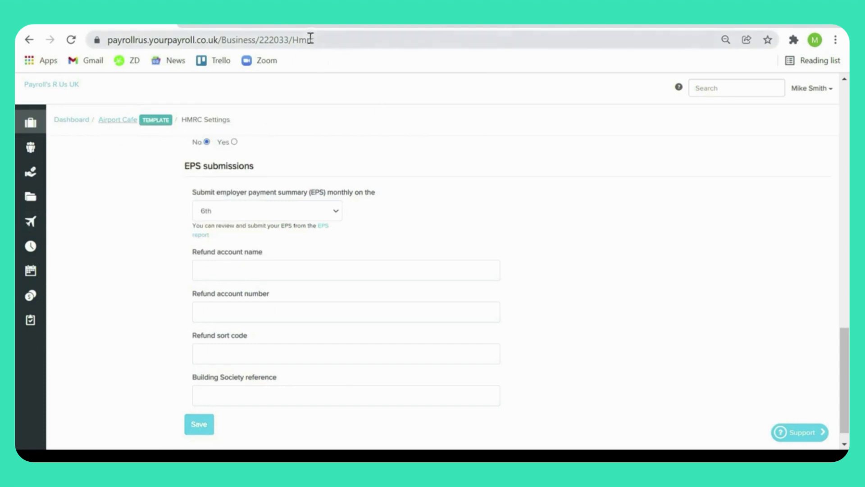
left_click(298, 23)
scroll(338, 252, "down", 2)
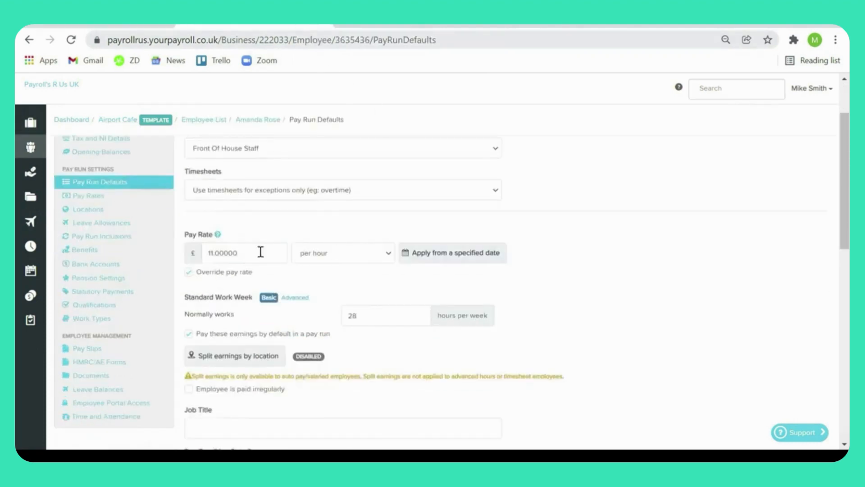
left_click(210, 253)
scroll(228, 265, "down", 6)
scroll(229, 271, "up", 8)
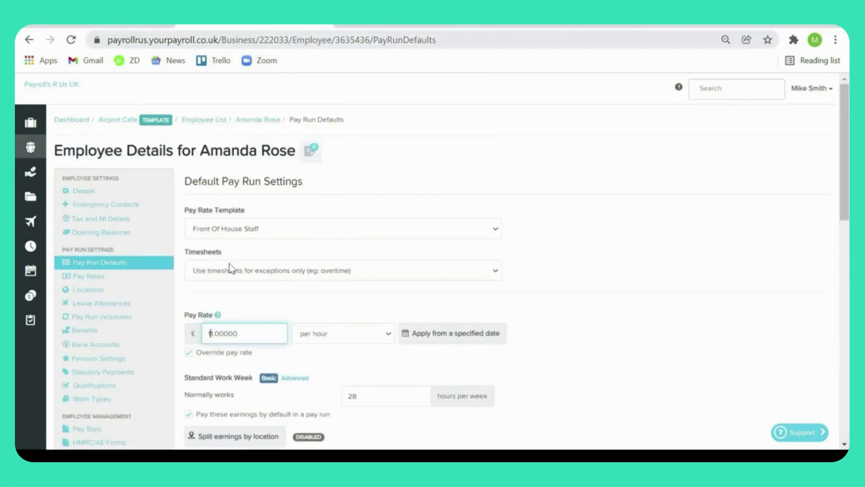
key("BackSpace")
type("2")
scroll(273, 301, "down", 10)
left_click(209, 335)
scroll(453, 258, "up", 10)
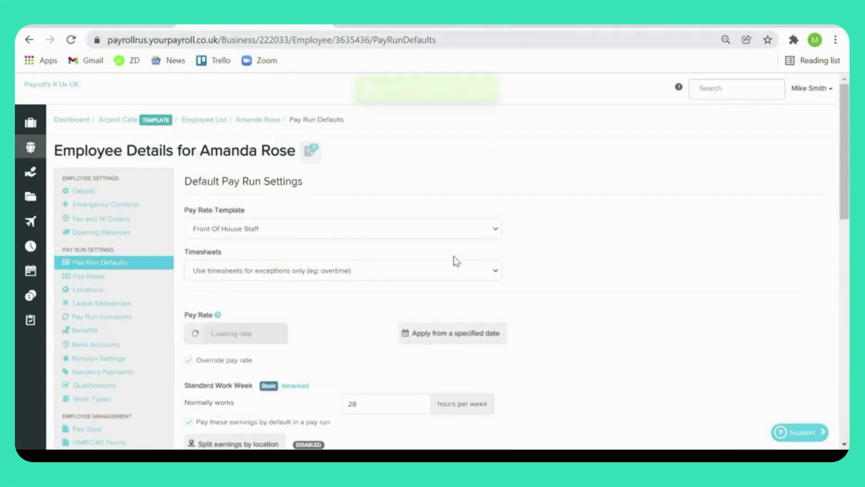
Step: Examine the first employee's earnings, benefits and deductions in the December 2021 monthly pay run, and open the Flying High business through search
left_click(409, 27)
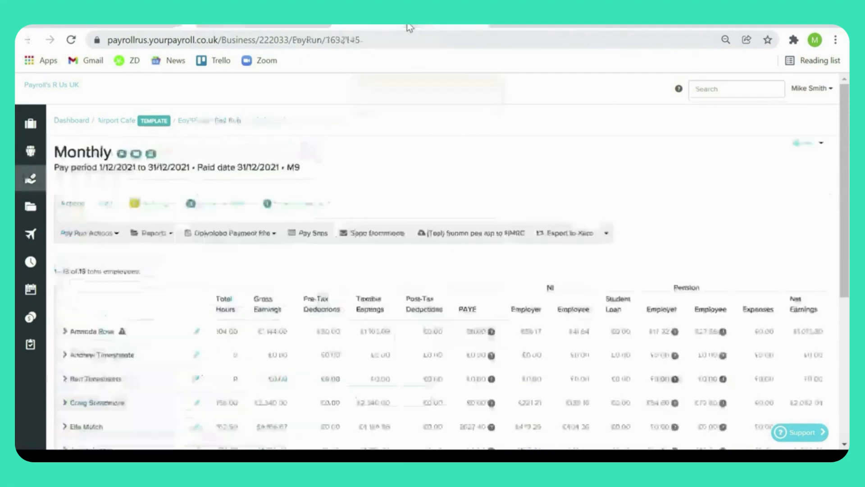
left_click(66, 332)
scroll(269, 278, "down", 3)
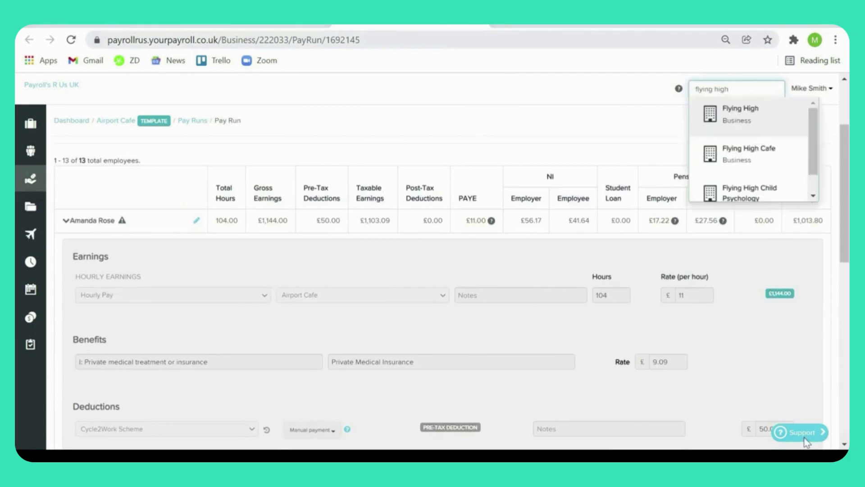
left_click(760, 113)
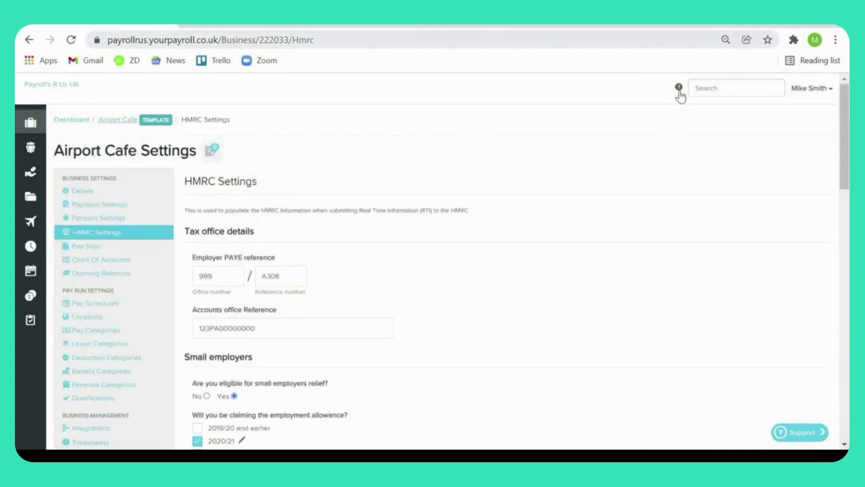
Step: Open the help article for the HMRC Settings page and read through its guidance
left_click(679, 89)
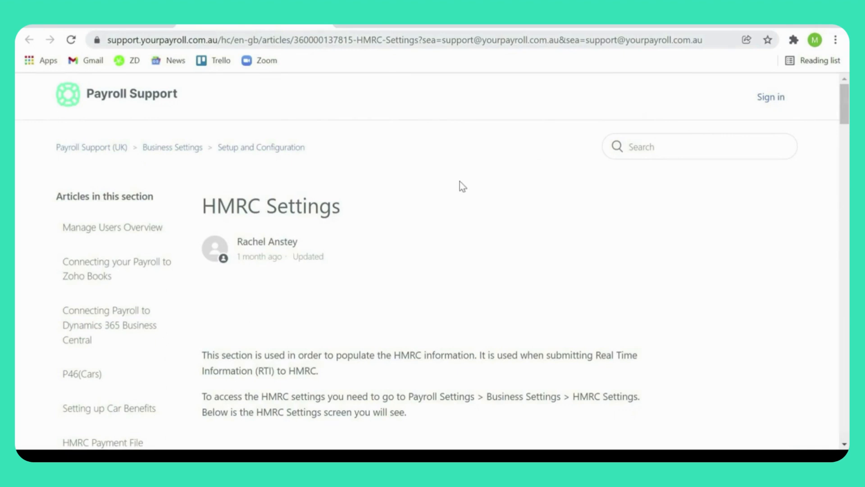
scroll(405, 285, "down", 10)
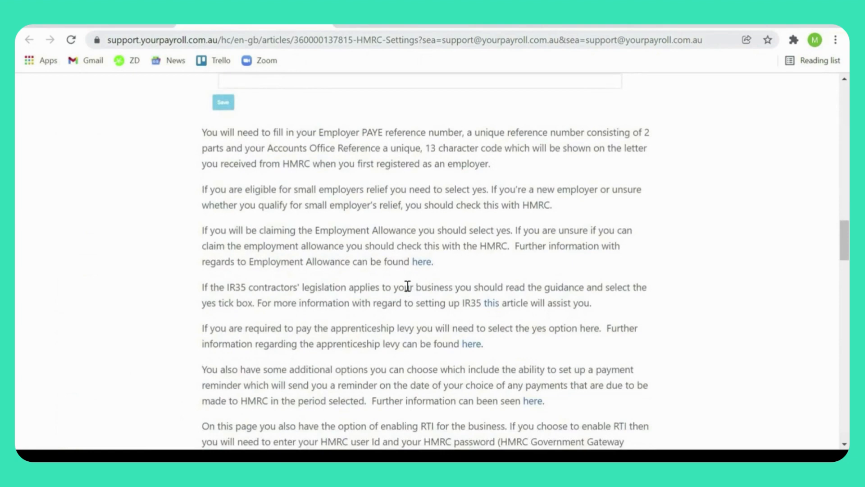
scroll(406, 286, "down", 3)
scroll(407, 285, "up", 20)
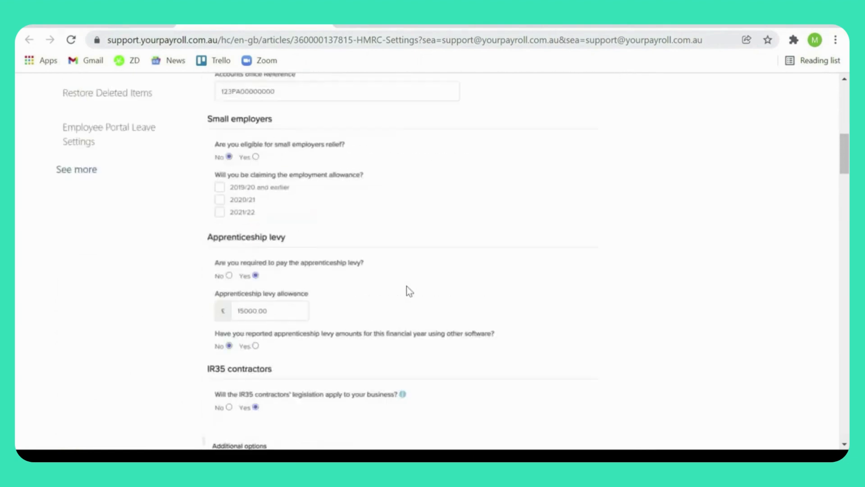
scroll(407, 289, "up", 10)
Step: Browse the Payroll Support (UK) home page's help categories and open the Video tutorials section
left_click(118, 148)
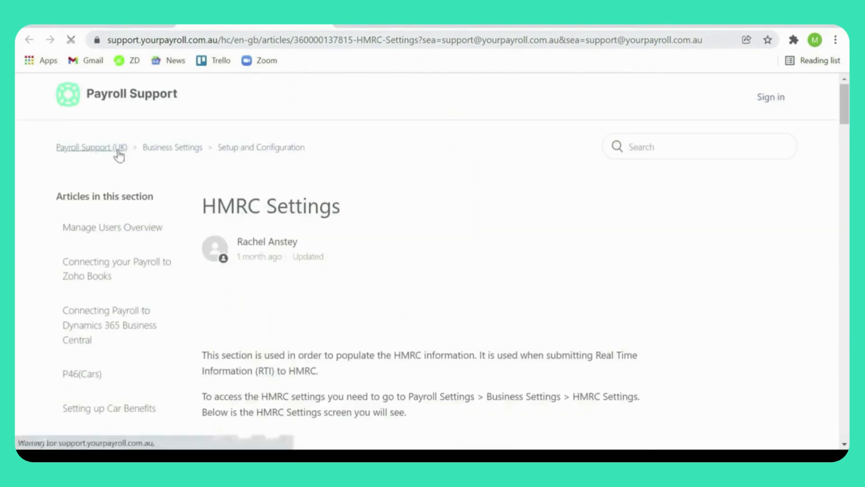
scroll(330, 302, "down", 4)
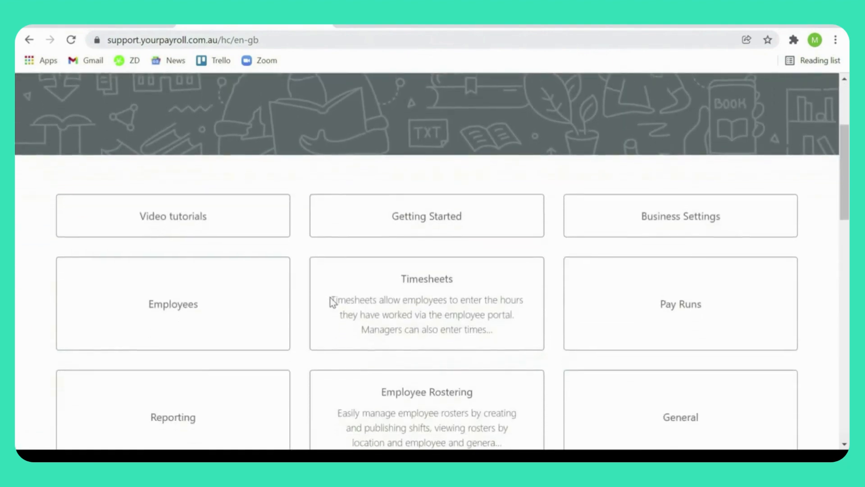
scroll(332, 302, "down", 1)
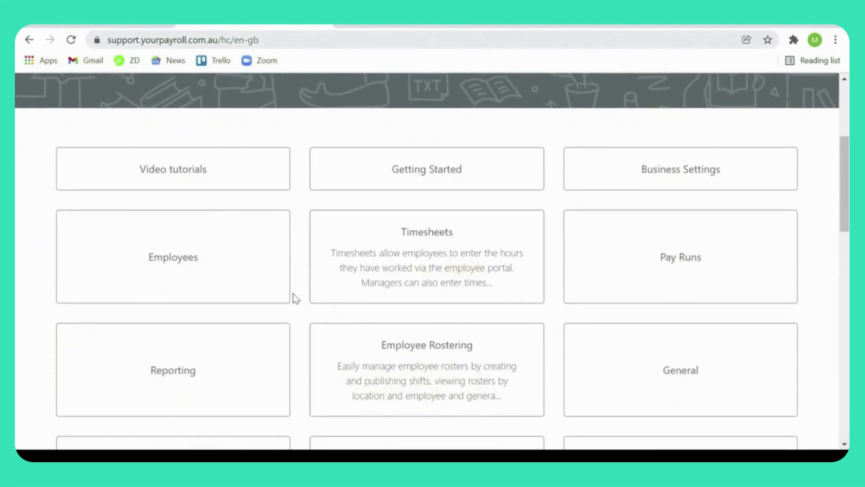
left_click(240, 189)
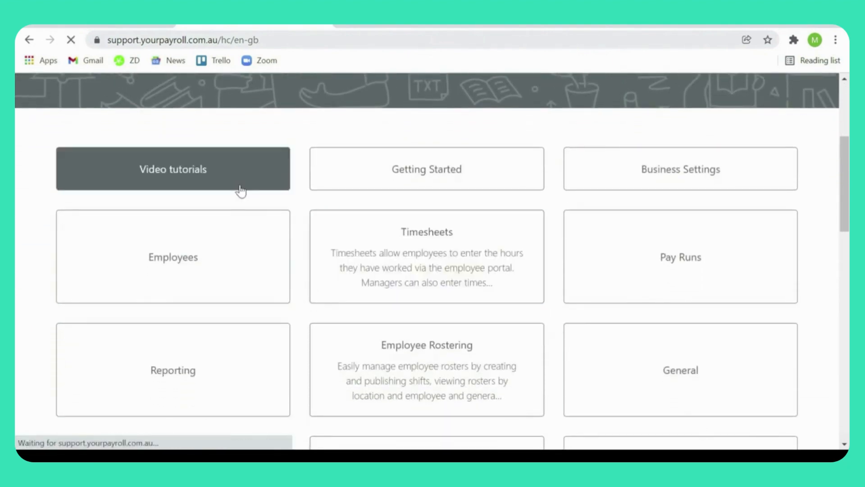
scroll(445, 224, "down", 2)
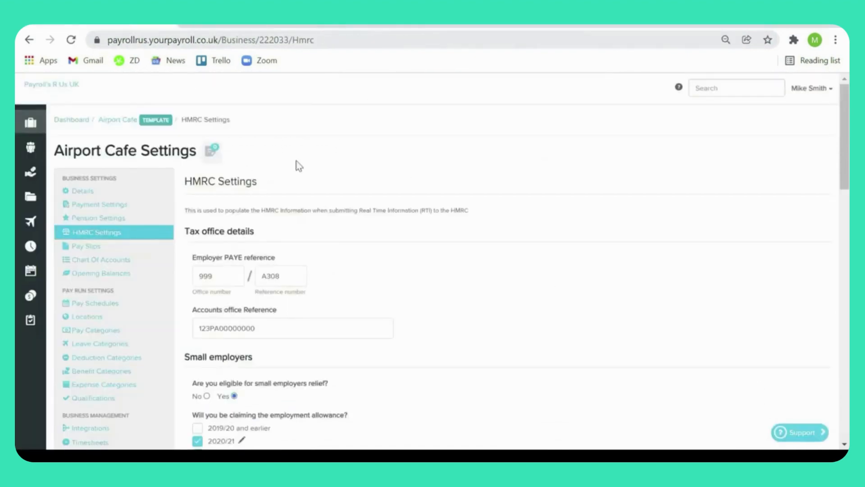
Step: Open Airport Cafe's Pay Slips settings and review section visibility, logo, pay slip format and email notification template
left_click(153, 248)
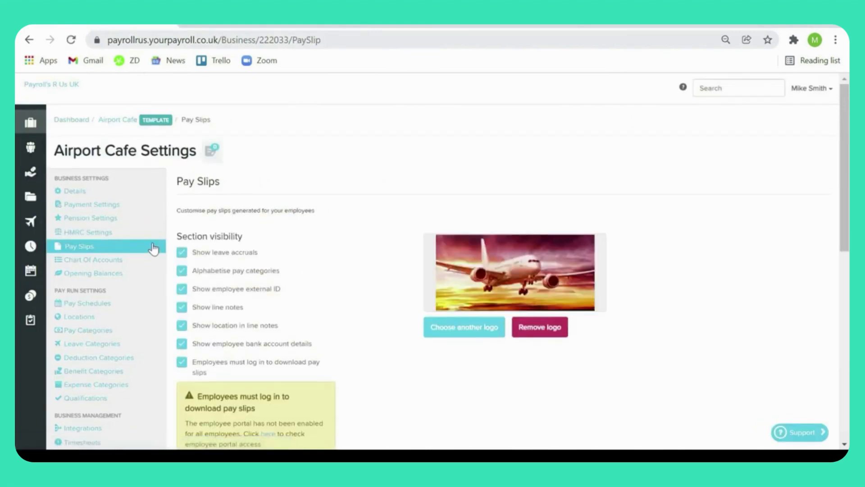
scroll(401, 260, "down", 1)
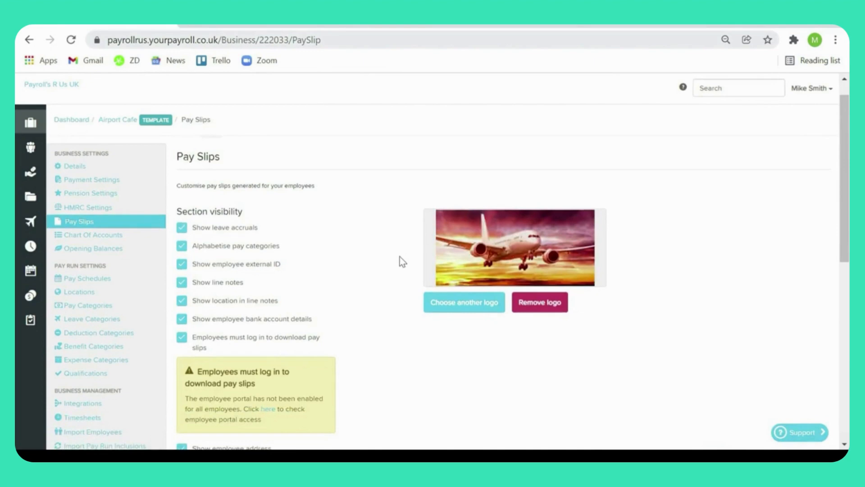
scroll(400, 257, "down", 3)
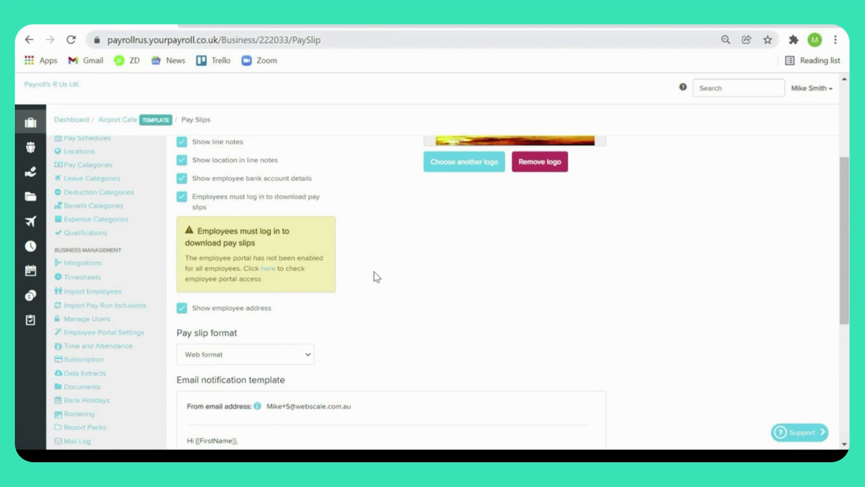
scroll(374, 272, "down", 3)
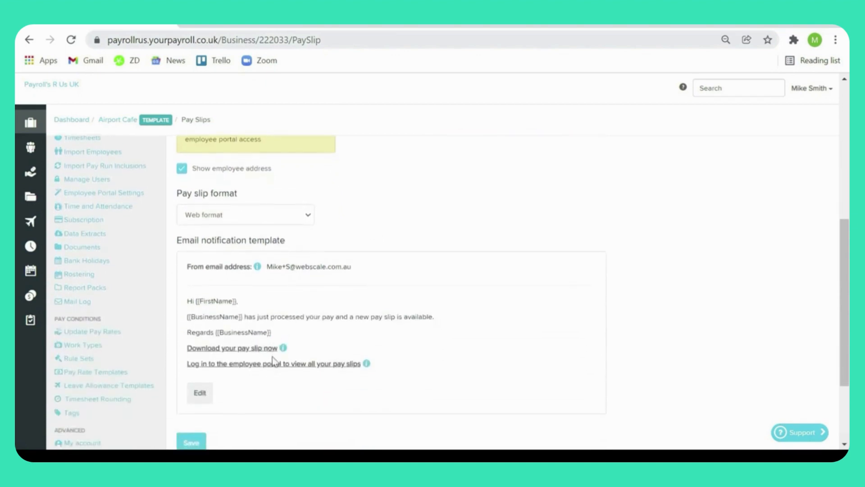
scroll(386, 362, "up", 5)
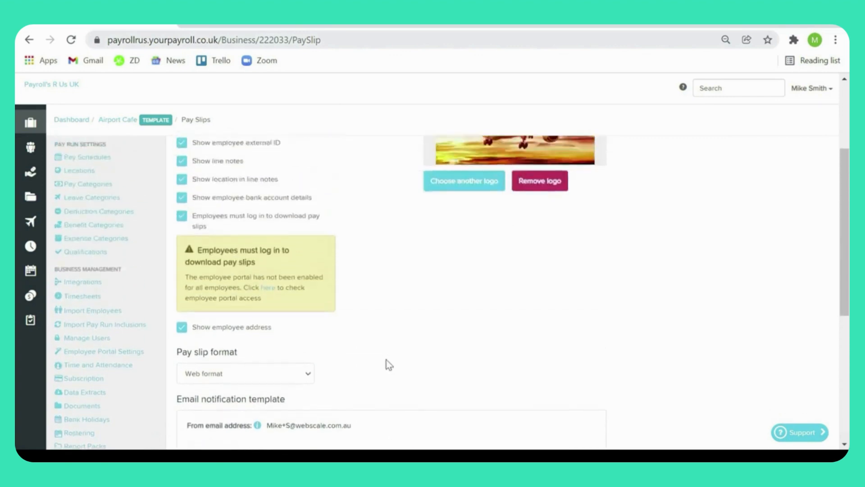
scroll(385, 360, "up", 2)
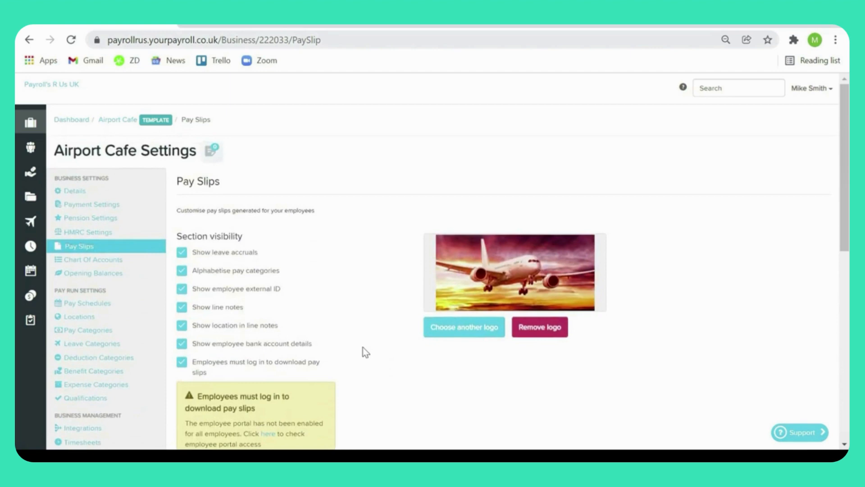
Step: Review the default accounts in the Chart of Accounts, and filter the Integrations page to Accounting
left_click(126, 260)
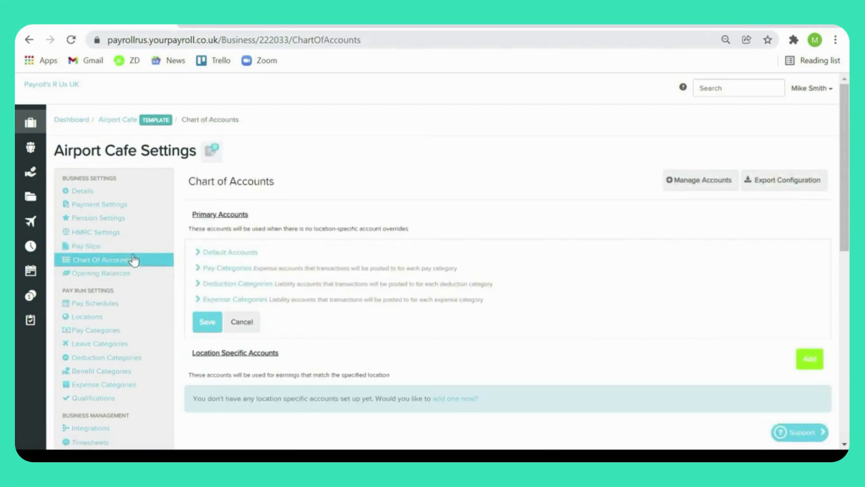
left_click(256, 253)
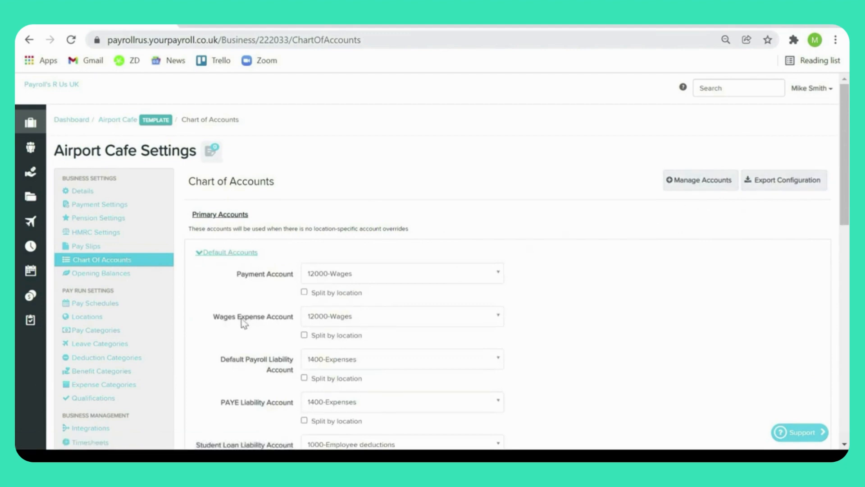
left_click(90, 428)
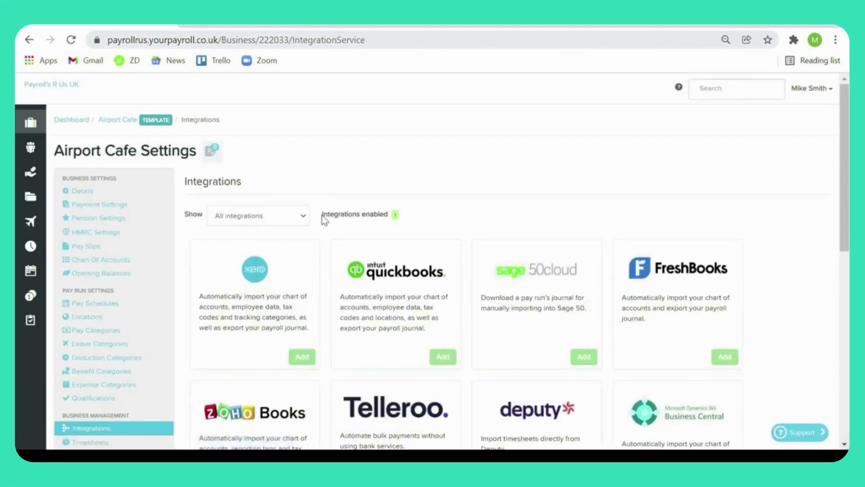
left_click(302, 218)
left_click(301, 241)
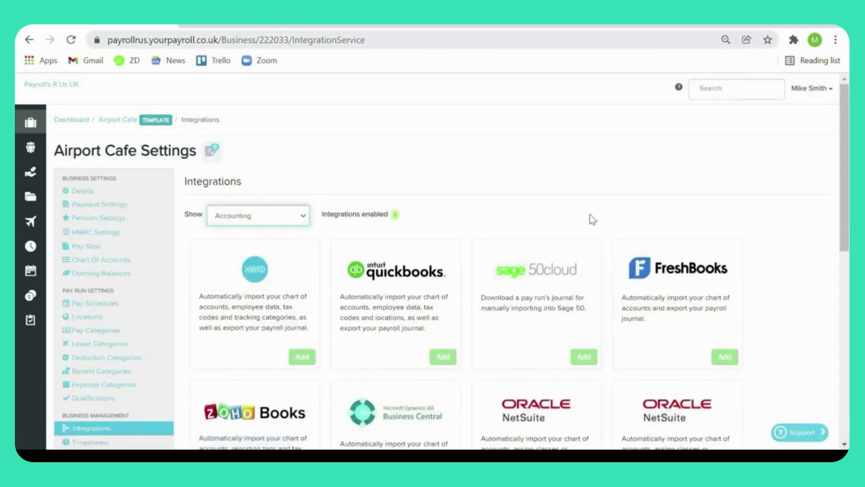
scroll(495, 167, "down", 1)
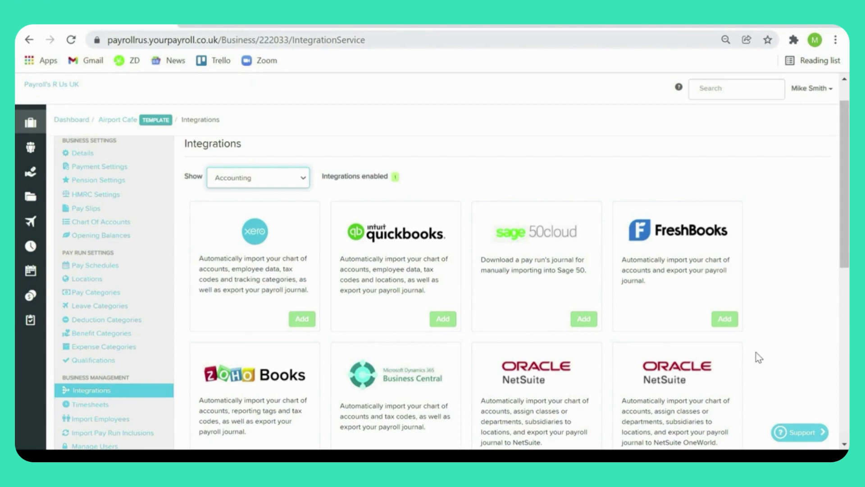
Step: Start a new deduction category for Airport Cafe and set its deduction type to Pre-tax deduction
left_click(134, 320)
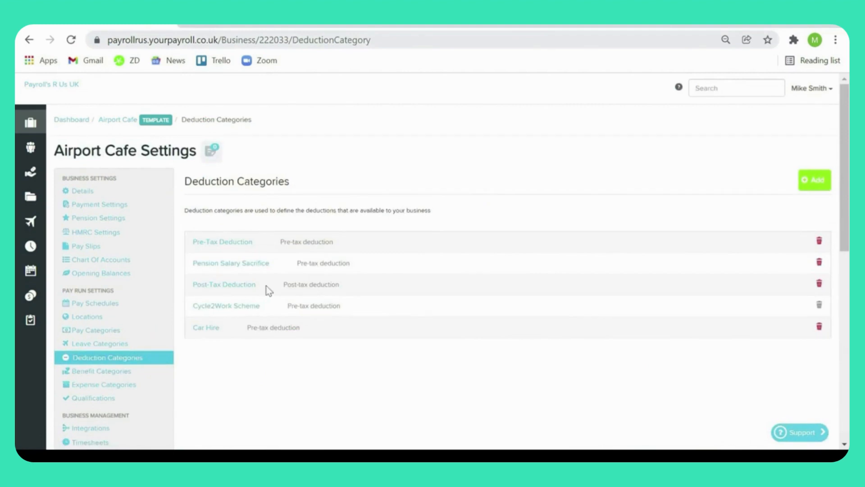
left_click(811, 195)
scroll(394, 293, "down", 2)
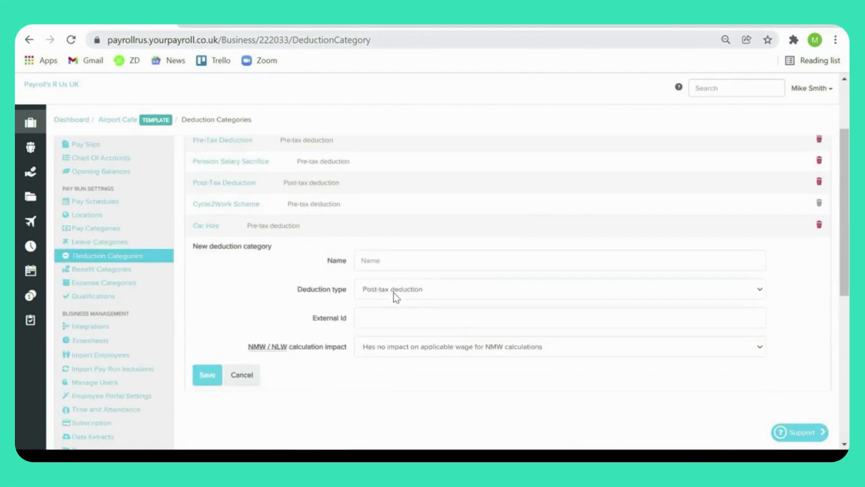
left_click(404, 292)
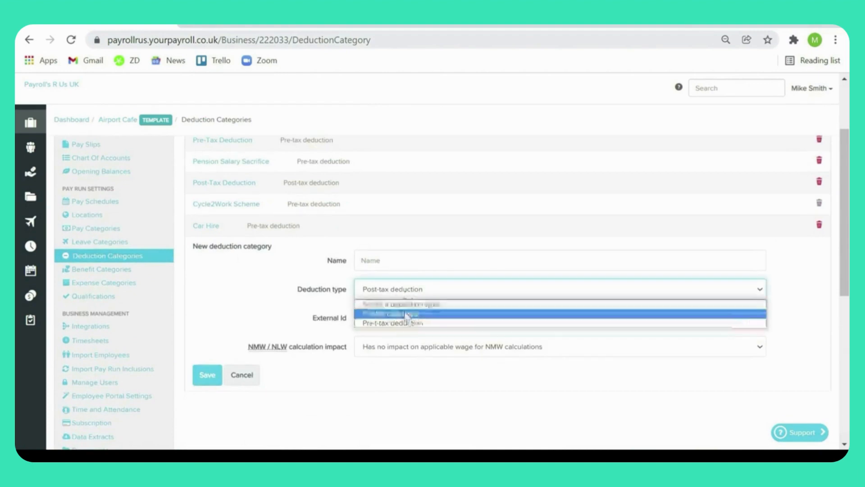
left_click(406, 312)
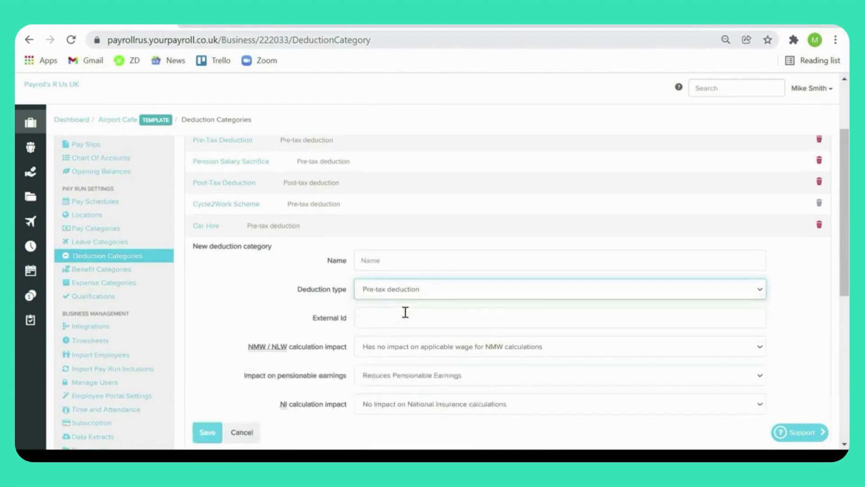
Step: Name the new deduction category Fuel and save it
left_click(384, 261)
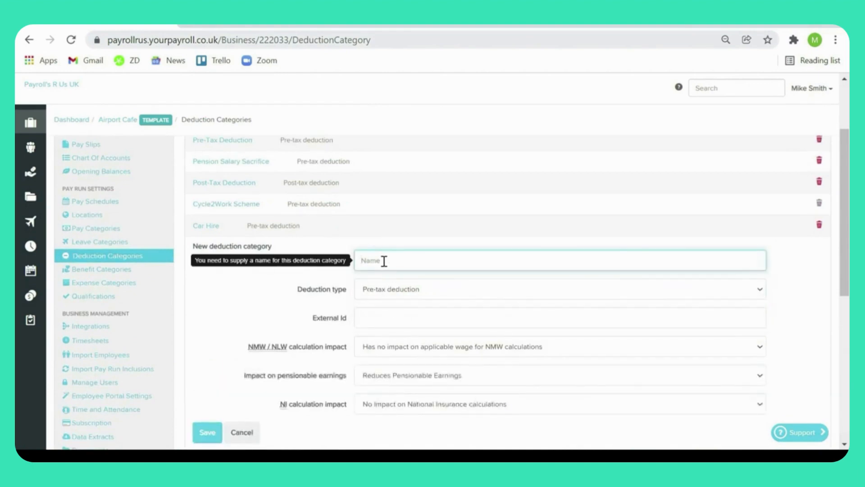
type("Fien")
key("BackSpace")
key("BackSpace")
key("BackSpace")
type("ine")
left_click(208, 430)
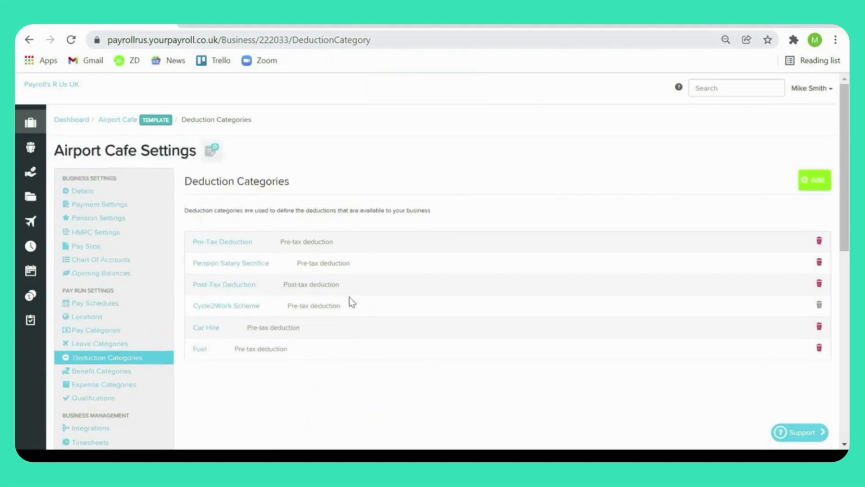
Step: In the Benefit Categories processing options, enable Payrolling alongside P11Ds, choose the registered tax year 6 April 2021, and save
left_click(142, 373)
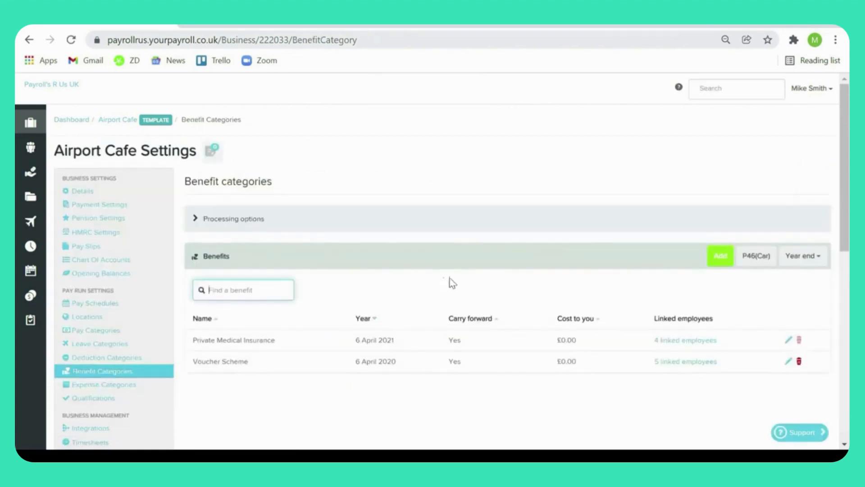
left_click(242, 218)
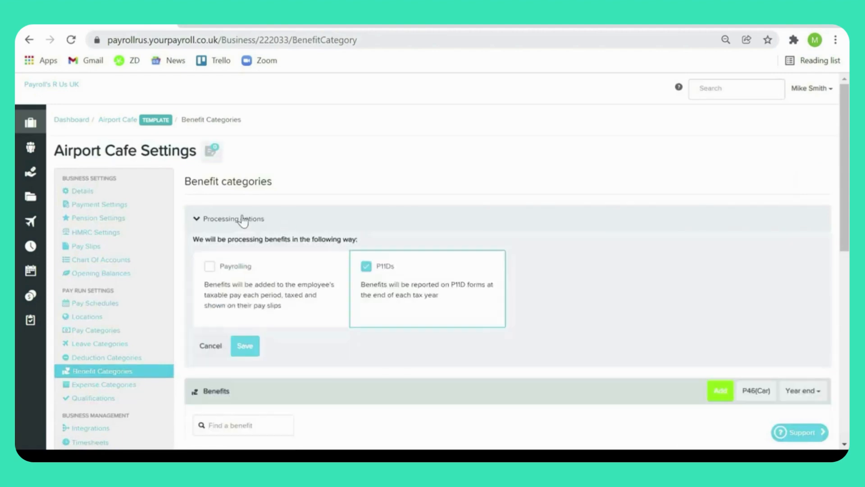
left_click(210, 267)
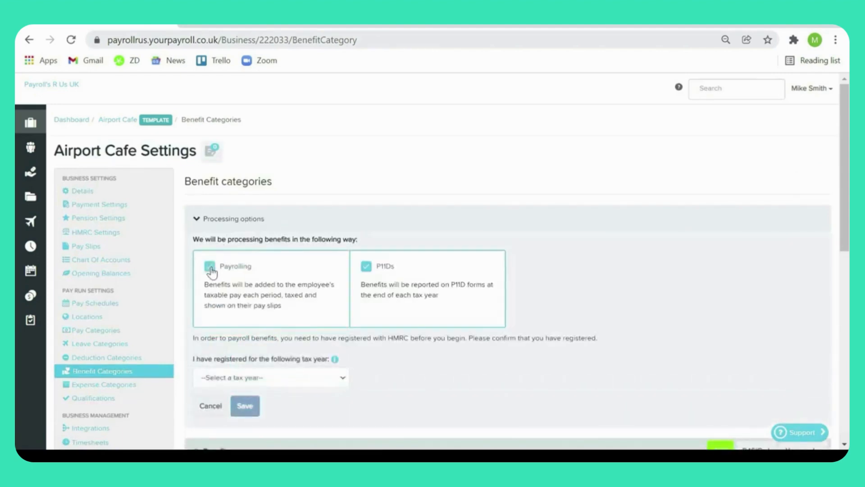
left_click(323, 375)
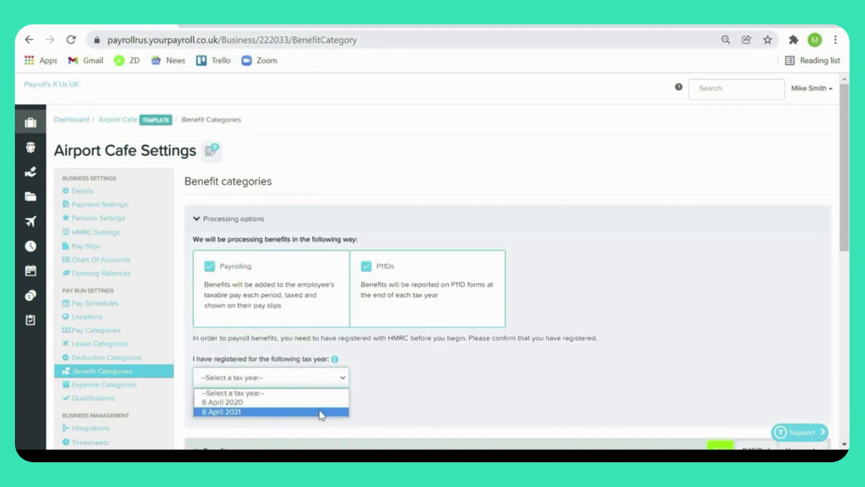
left_click(320, 412)
left_click(246, 407)
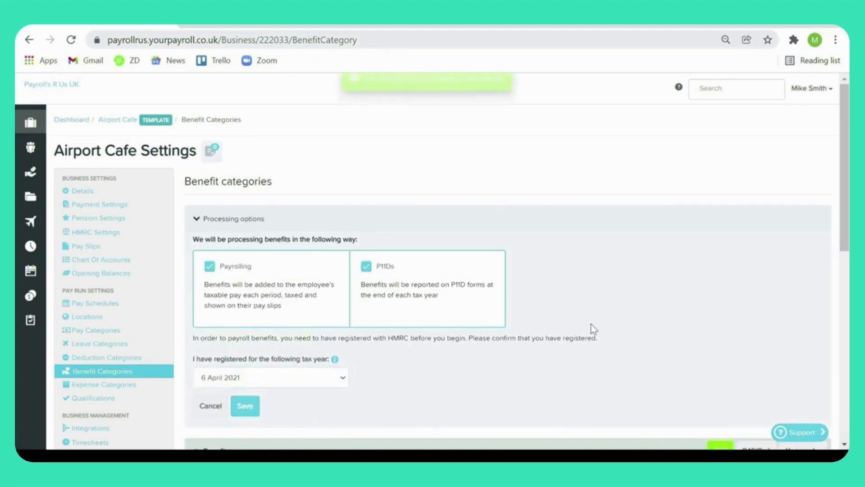
Step: Start a new benefit category with the benefit type N: Expenses payments made on behalf of the employee
scroll(592, 328, "down", 5)
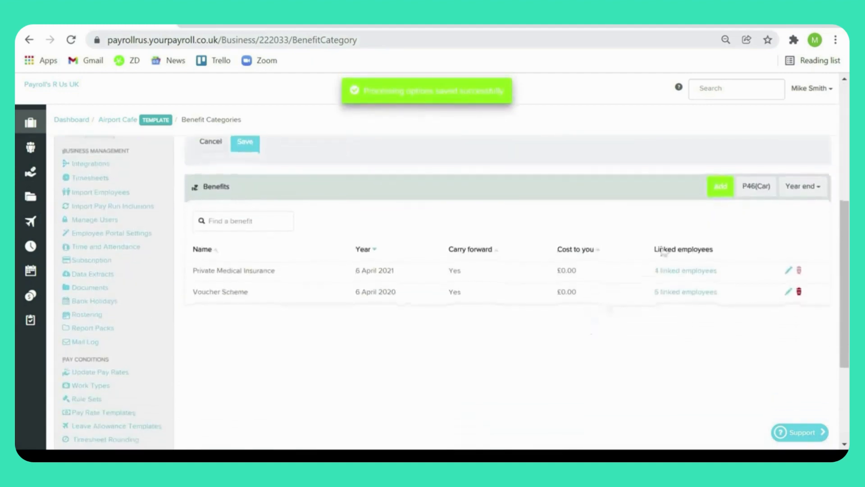
left_click(713, 189)
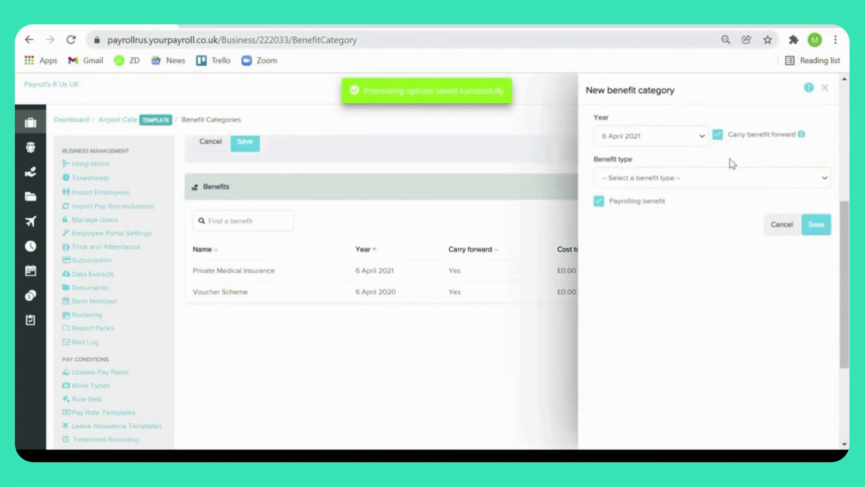
left_click(716, 176)
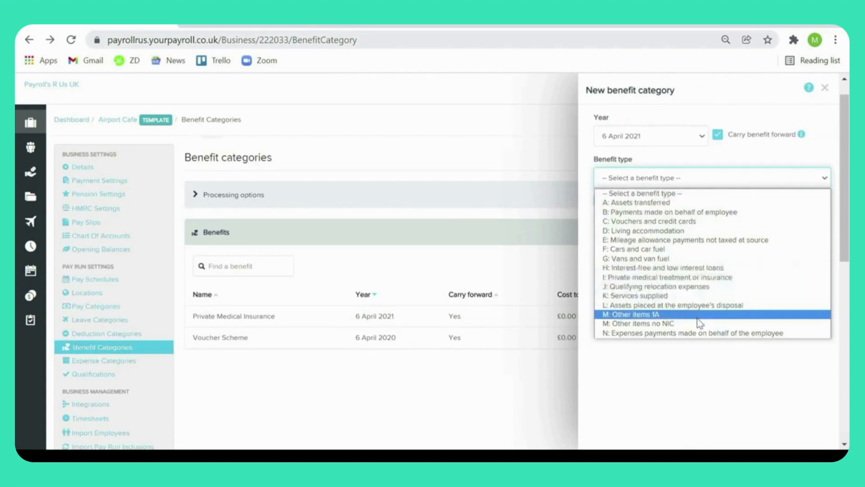
left_click(699, 334)
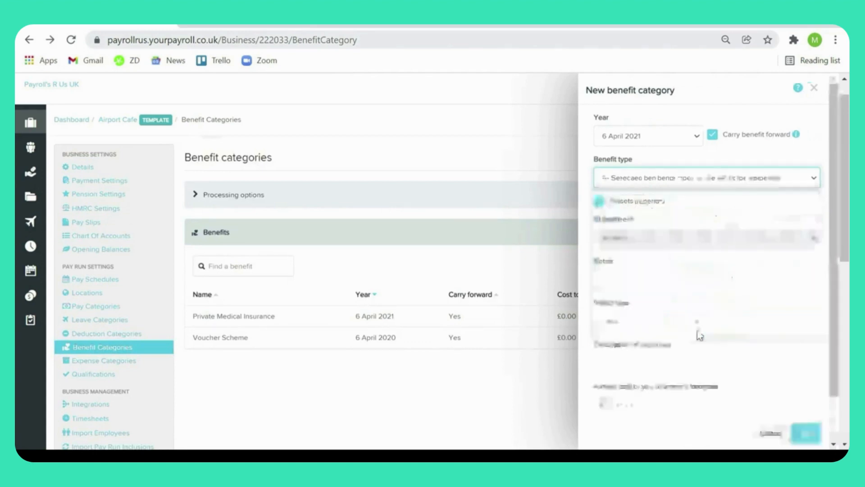
Step: Try to save the new benefit category with the name NIC Expense and an expense type other than Other
left_click(682, 276)
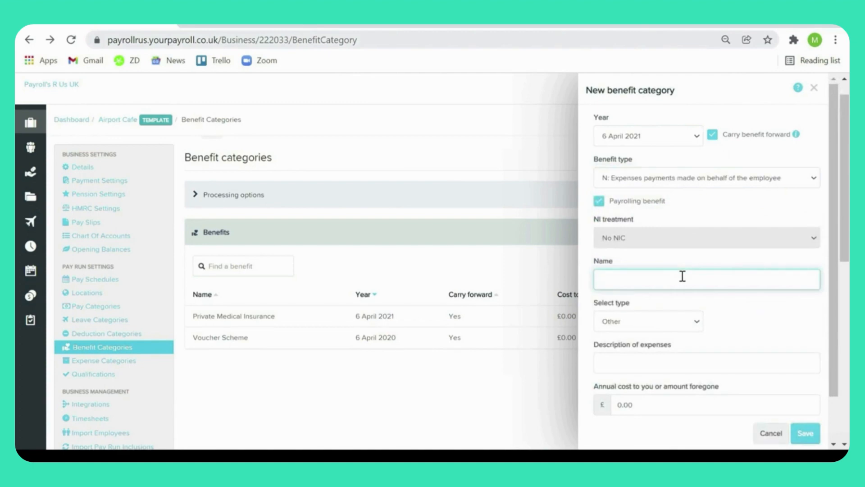
type("NIC Expense")
left_click(690, 320)
left_click(680, 351)
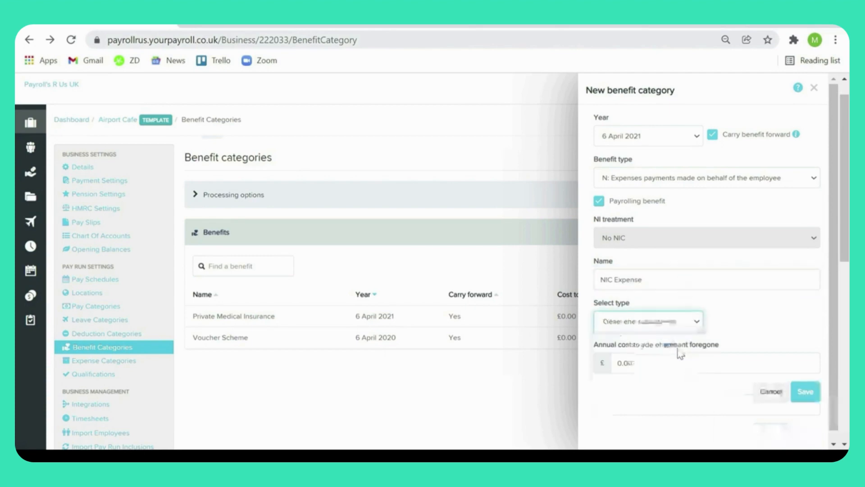
left_click(805, 383)
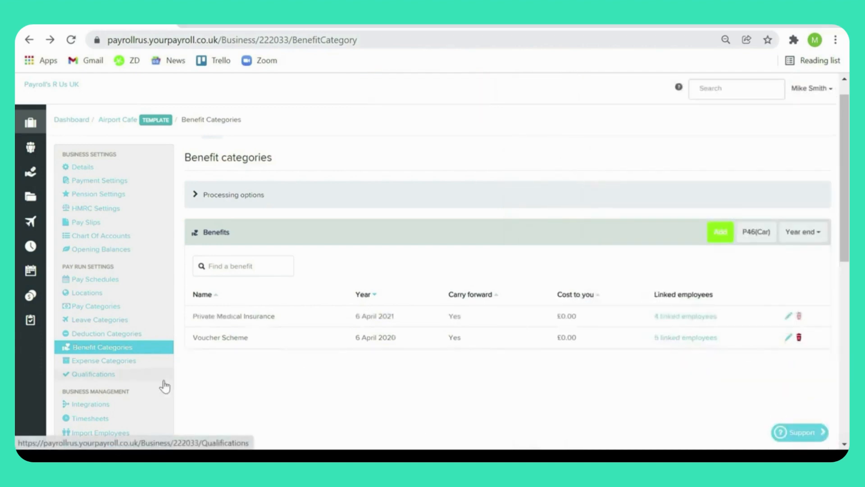
Step: Review Airport Cafe's user access list, the members of the Admin employee group, and the two-factor authentication settings
scroll(231, 392, "down", 2)
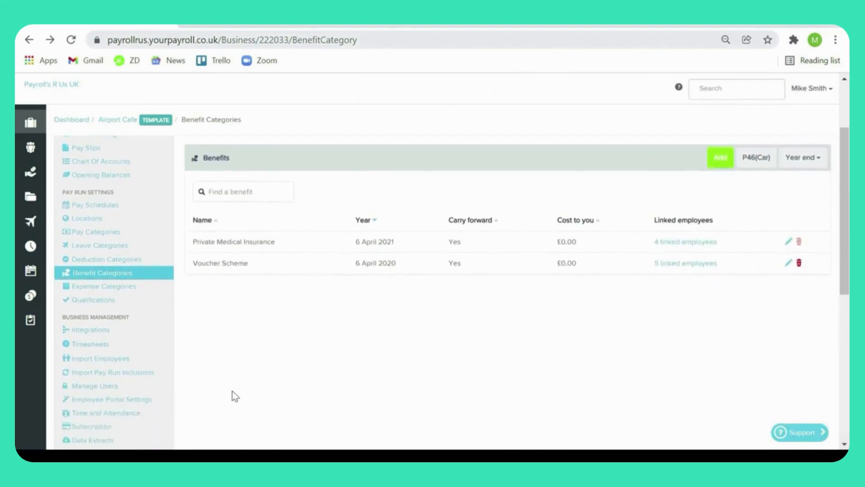
left_click(154, 387)
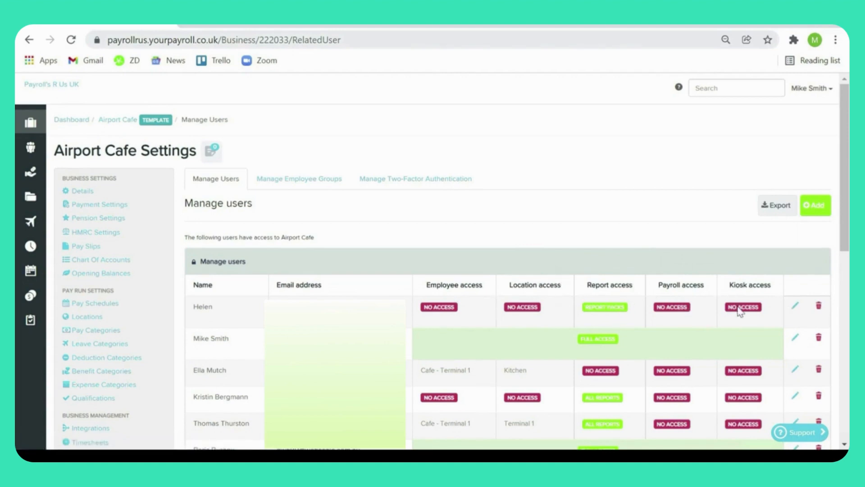
left_click(312, 181)
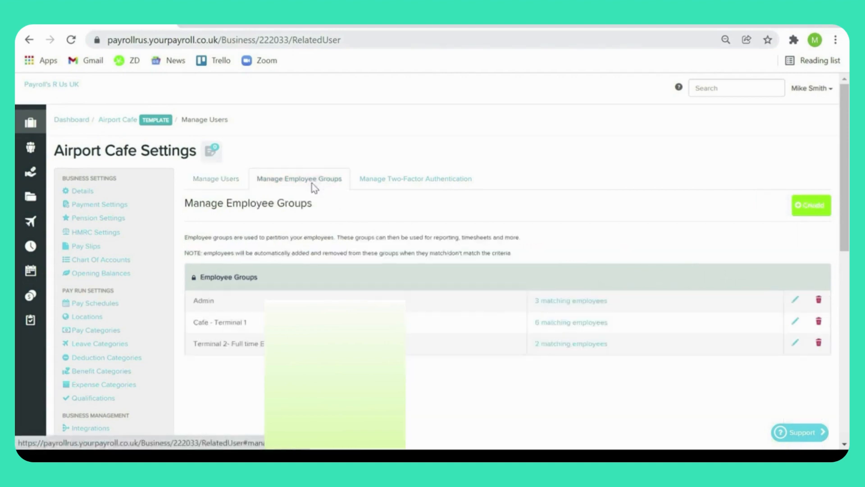
left_click(566, 301)
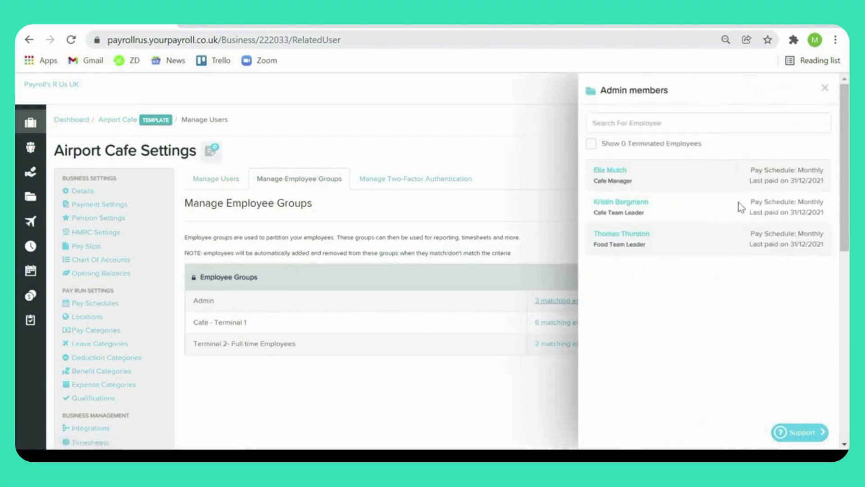
left_click(824, 88)
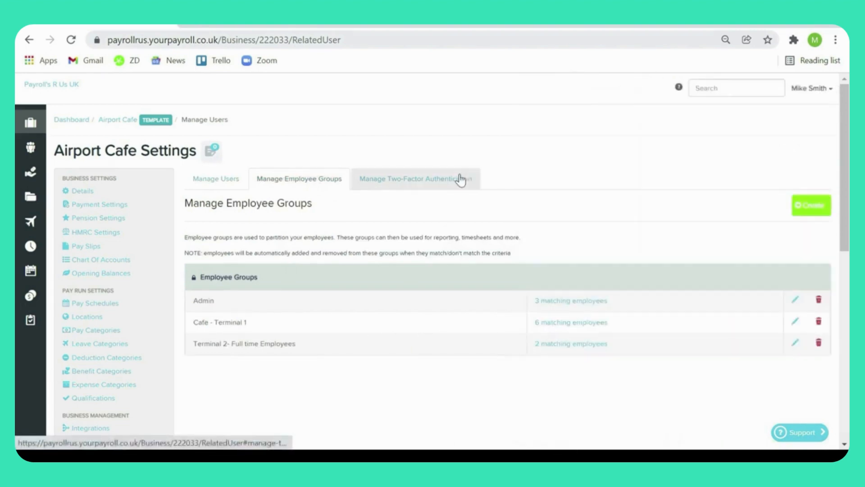
left_click(462, 179)
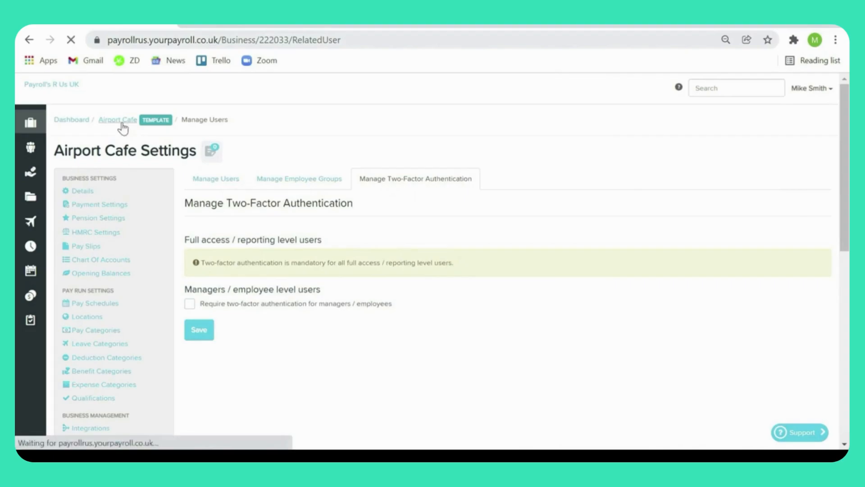
Step: Start an employee self setup from Airport Cafe's employee list and set the title to Mr
left_click(118, 119)
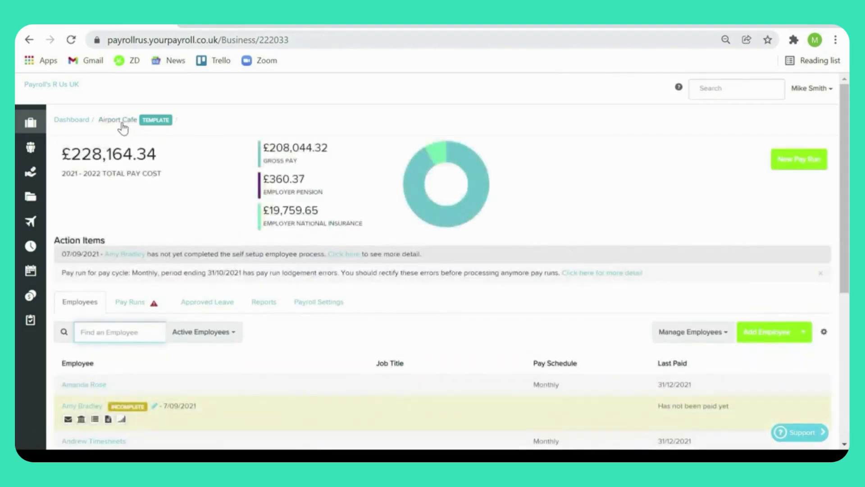
scroll(346, 362, "down", 3)
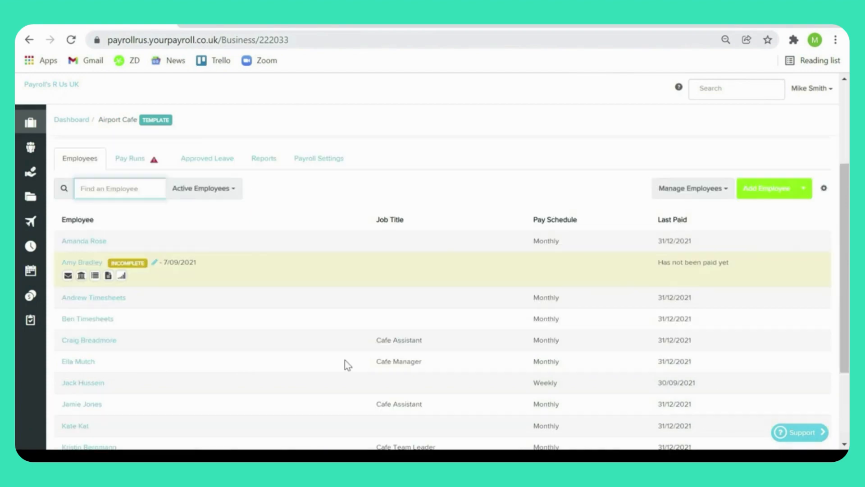
left_click(804, 188)
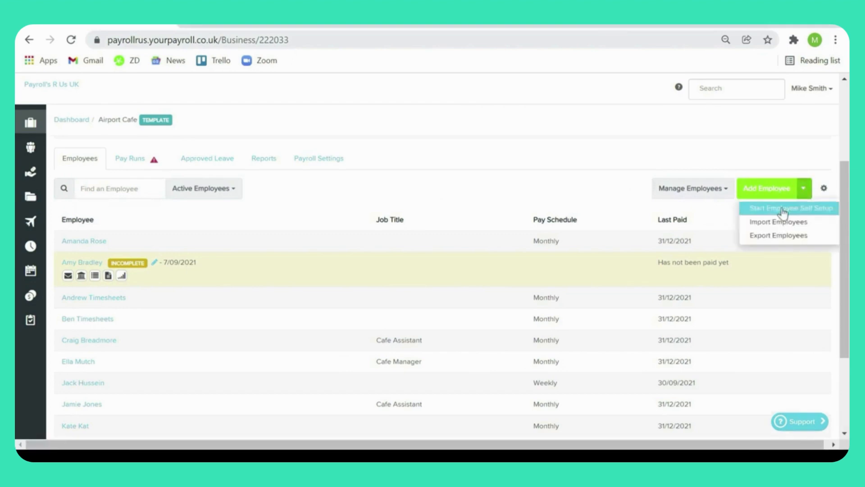
left_click(778, 209)
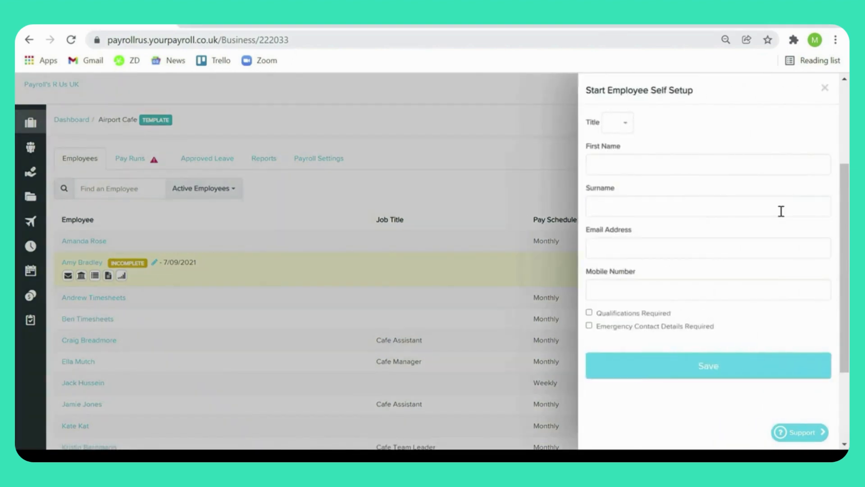
left_click(621, 123)
left_click(614, 179)
Step: Fill in the employee's first name, surname, email address and mobile number, and save the self setup
left_click(606, 164)
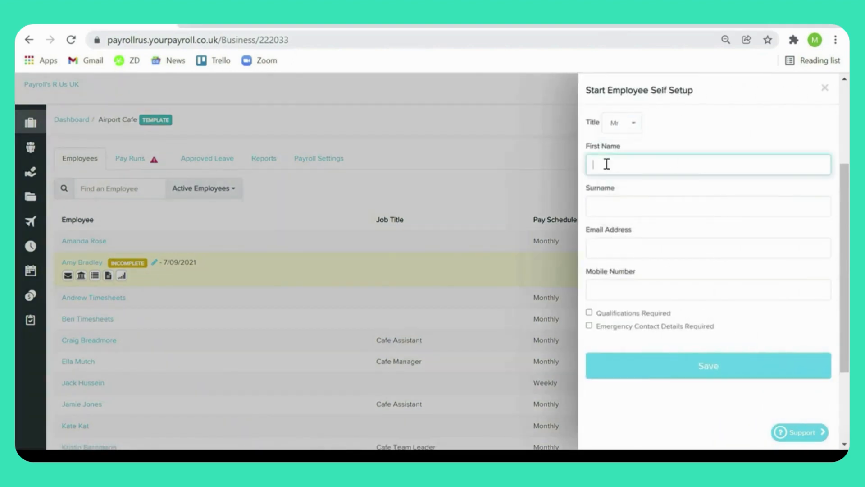
key("Tab")
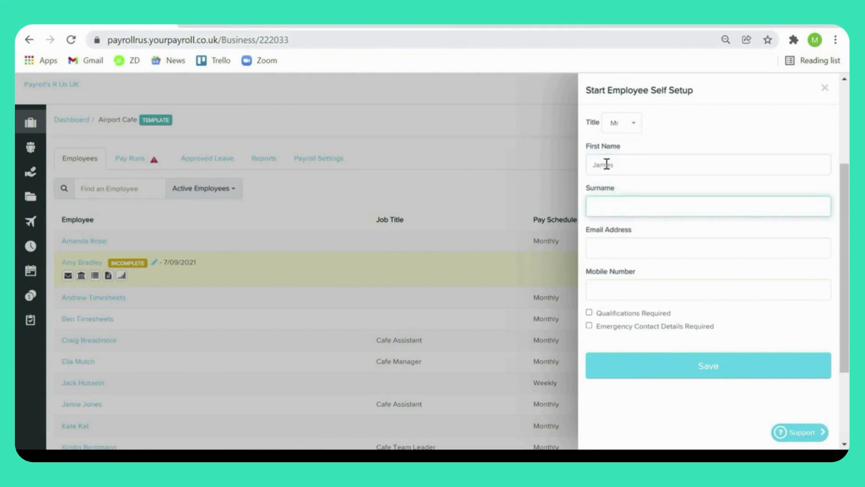
key("Tab")
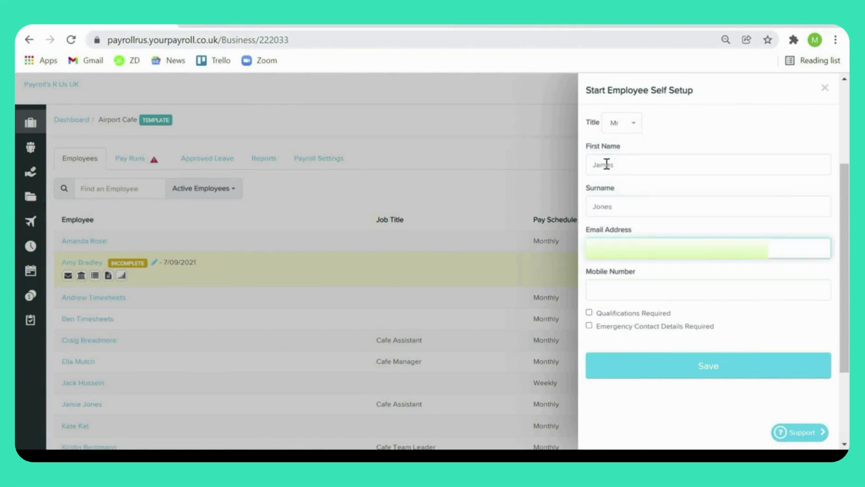
key("Tab")
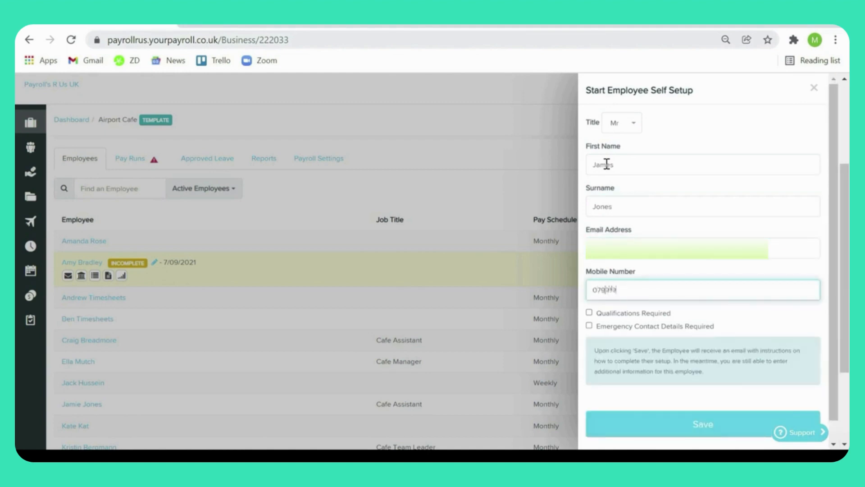
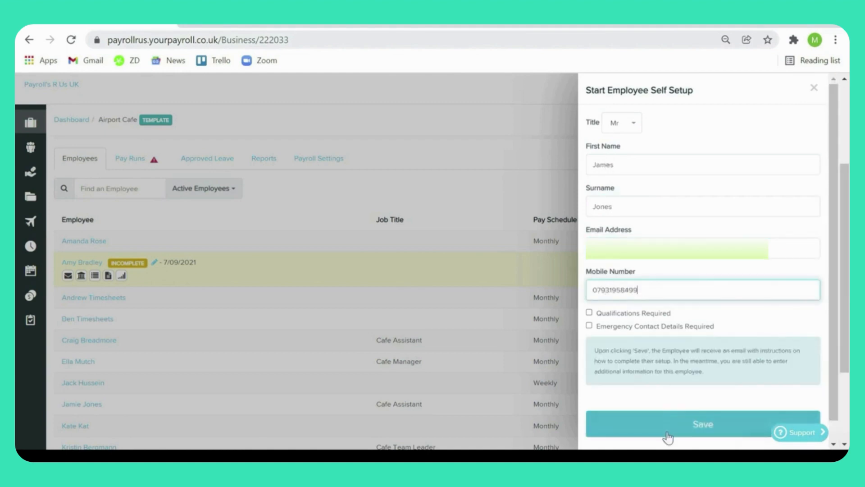
left_click(680, 422)
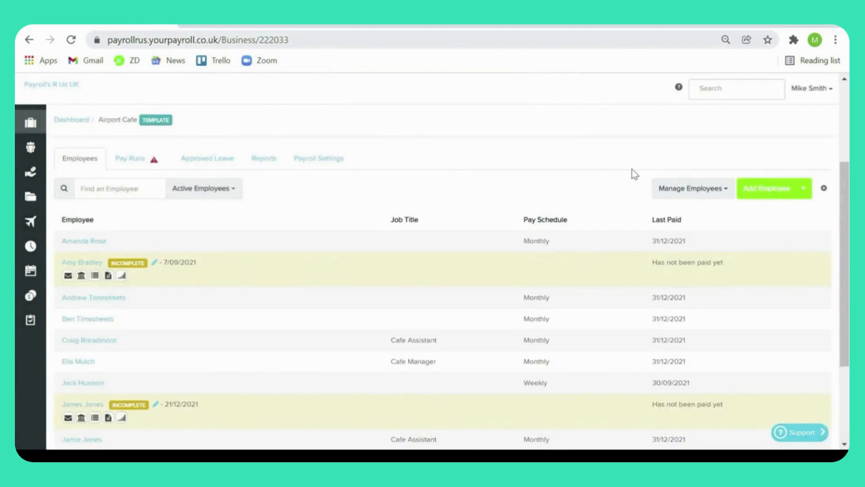
Step: Start adding a new employee to Airport Cafe with the title Miss, and enter the employee's first name and surname
left_click(770, 190)
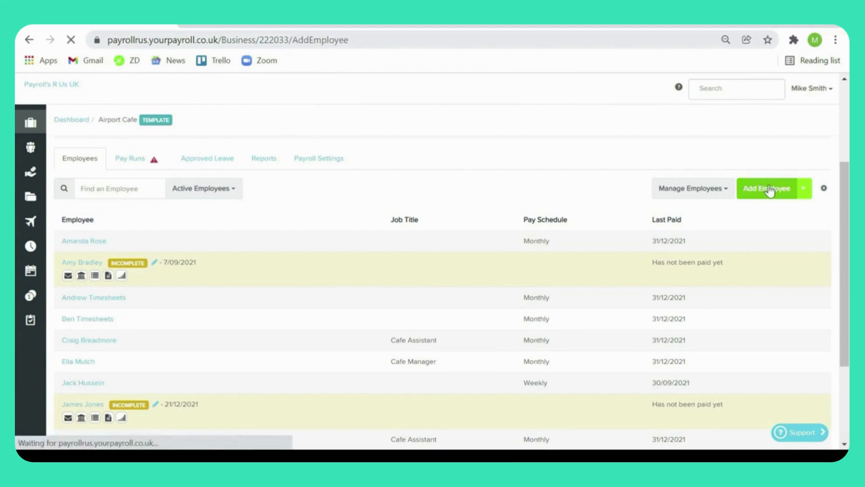
left_click(369, 309)
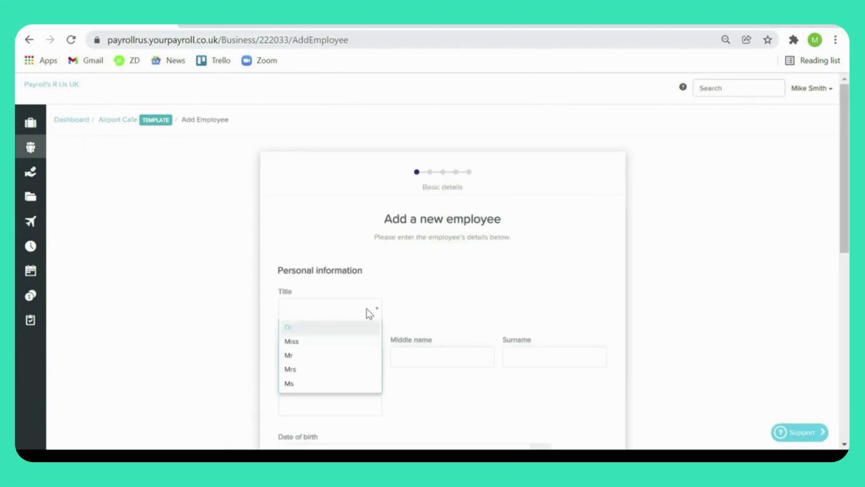
left_click(320, 342)
left_click(308, 355)
key("Tab")
key("Tab")
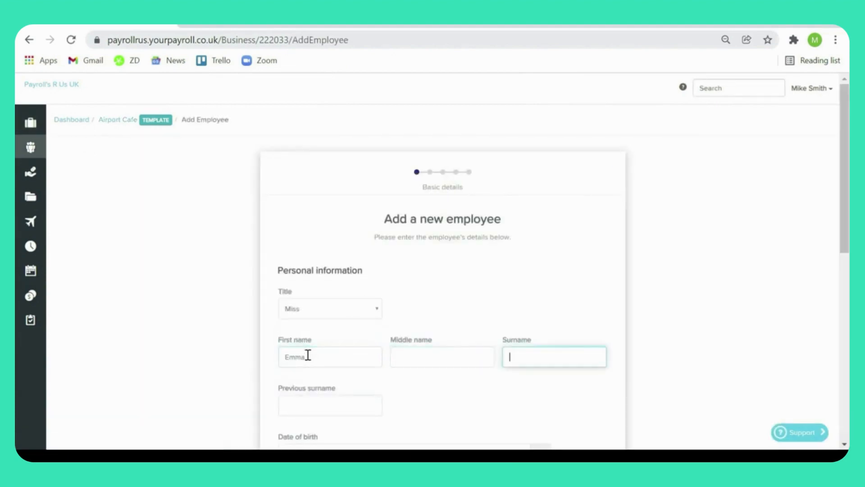
Step: Enter the new employee's date of birth in the personal information
scroll(308, 355, "down", 4)
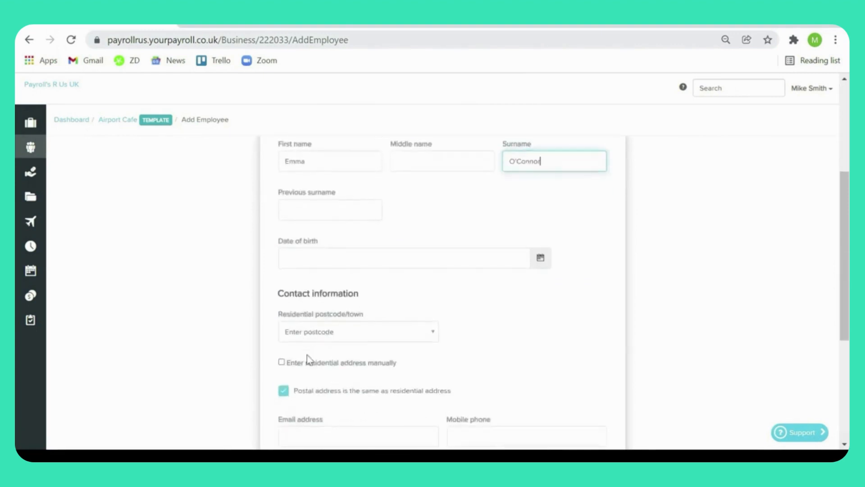
left_click(308, 268)
type("01/01/")
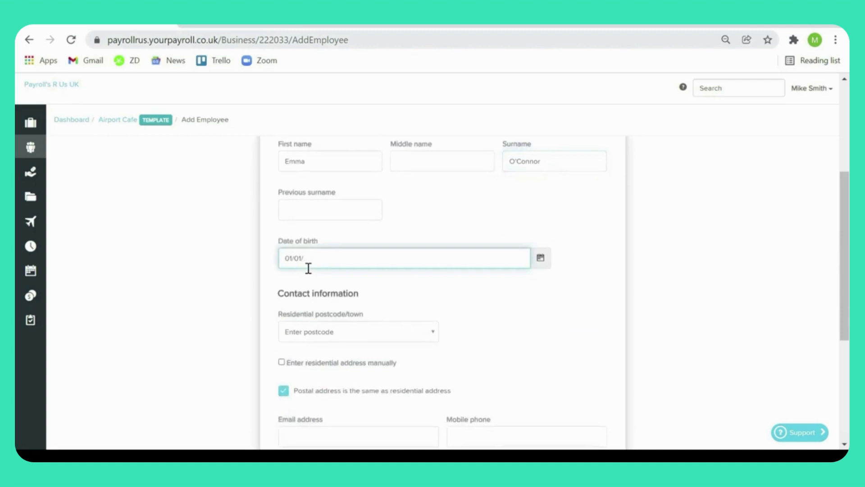
type("1992")
Step: Look up and select the employee's residential postcode, and open the list of matching residential addresses
scroll(364, 262, "down", 3)
left_click(359, 222)
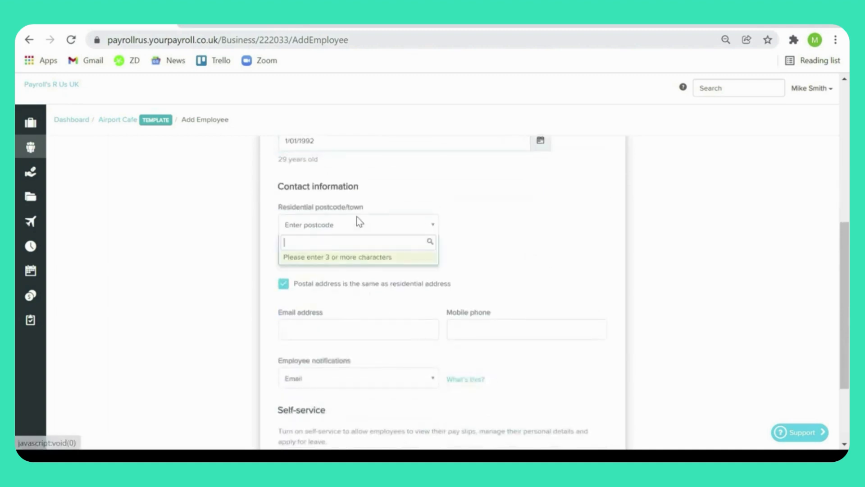
type("rg414yy")
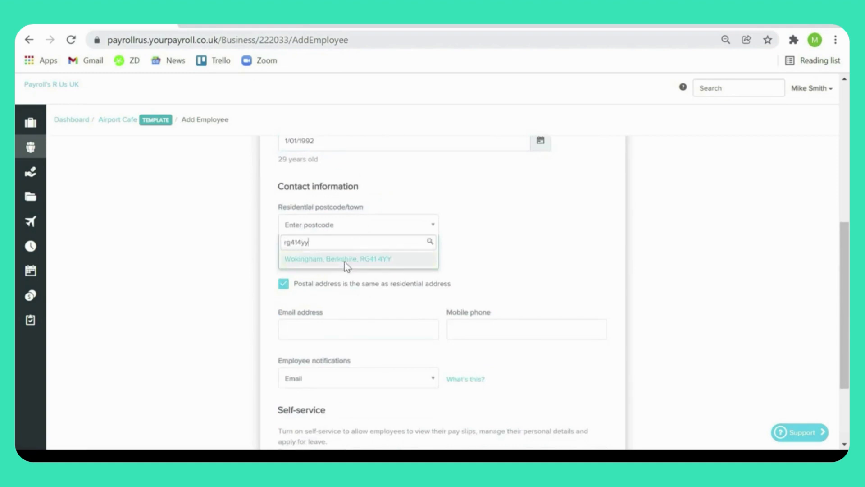
left_click(344, 260)
left_click(370, 270)
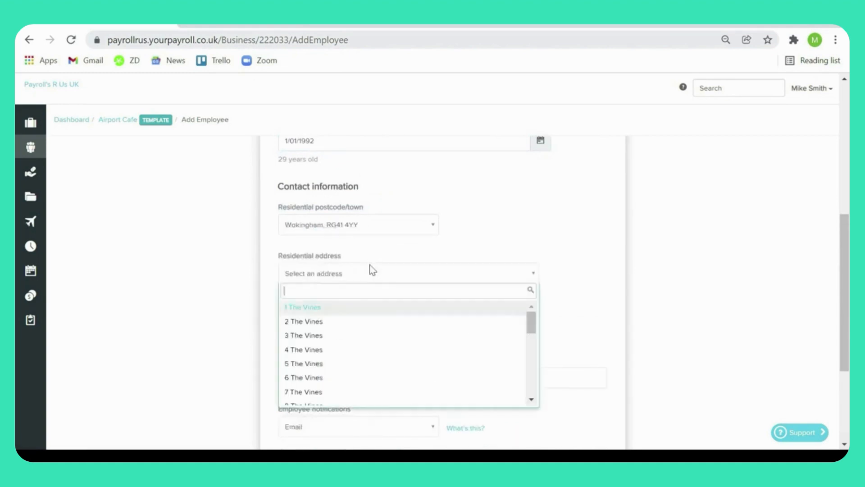
Step: Choose the employee's notification method and continue from the basic details to the employment details
scroll(396, 317, "down", 1)
scroll(397, 318, "down", 1)
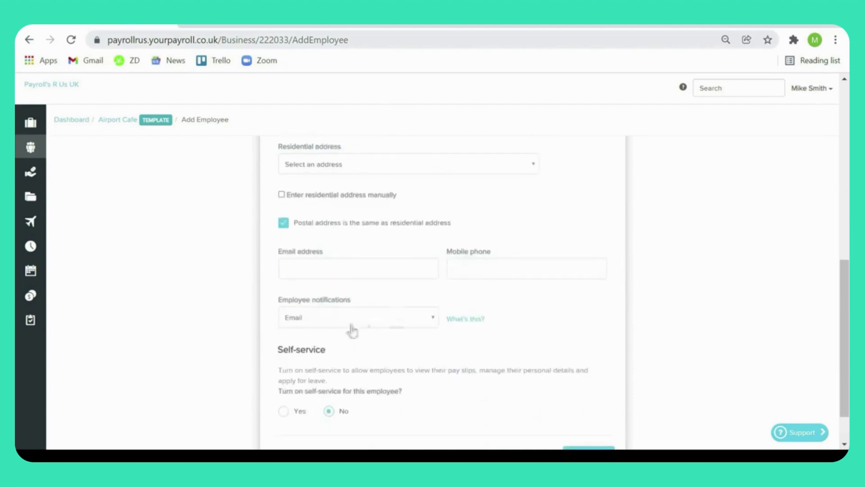
left_click(351, 328)
left_click(332, 341)
scroll(366, 339, "down", 1)
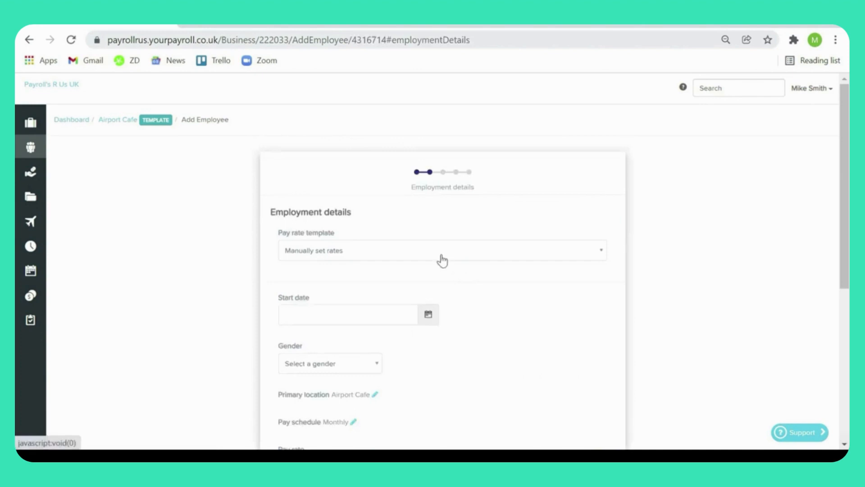
Step: Keep the pay rate template on Manually set rates, and set the start date to 1/01/2022 and the gender to Female
left_click(441, 256)
left_click(452, 234)
left_click(341, 312)
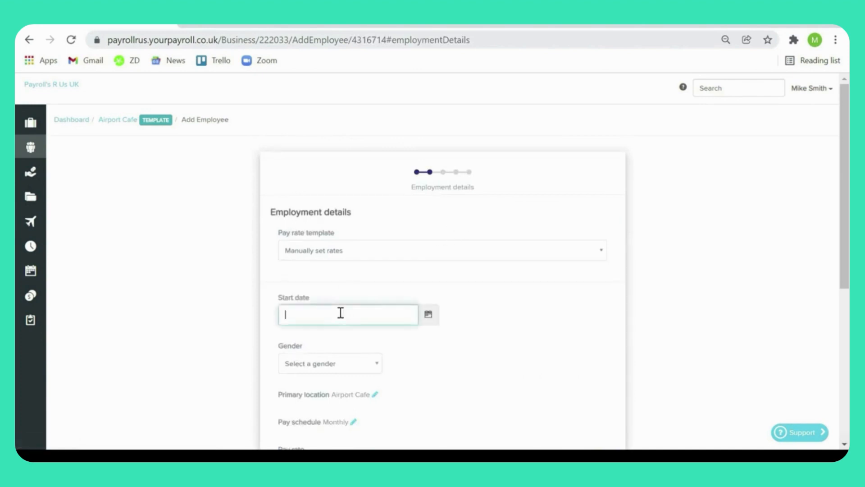
type("01/01/2022")
scroll(397, 363, "down", 4)
left_click(370, 194)
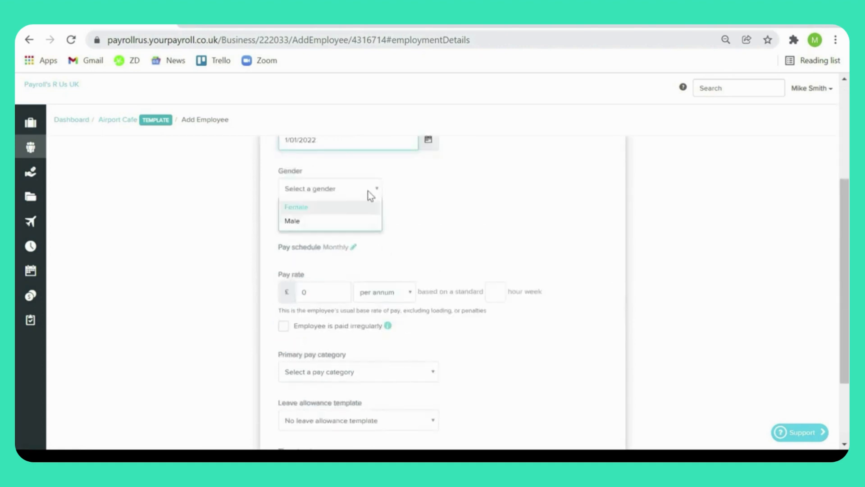
left_click(299, 207)
Step: Set the employee's pay rate to £11 per hour with 30 hours normally worked per week
left_click(377, 292)
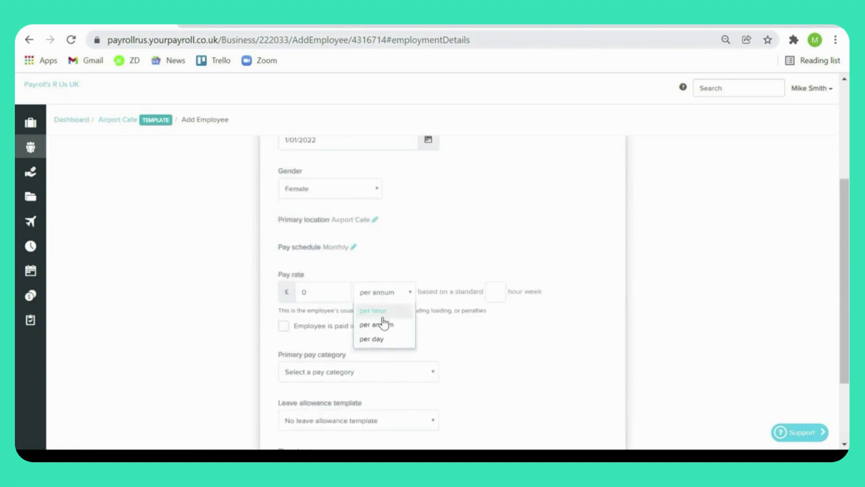
left_click(384, 324)
left_click(338, 299)
type("11")
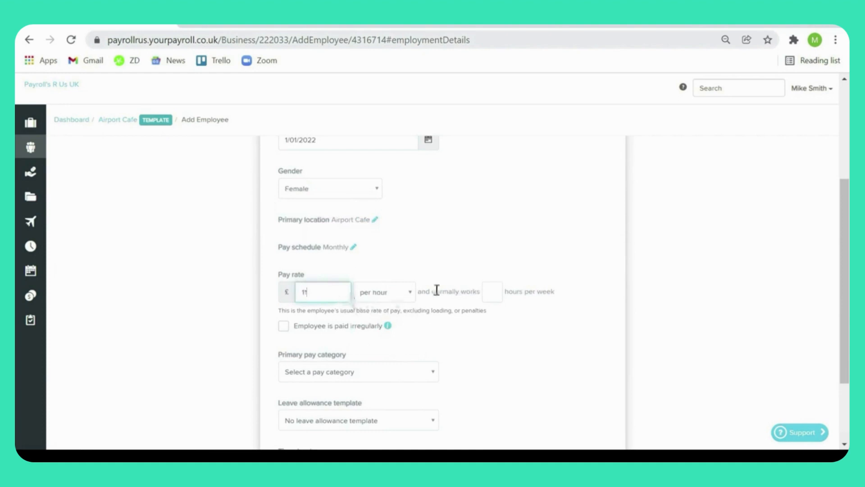
left_click(493, 285)
type("30")
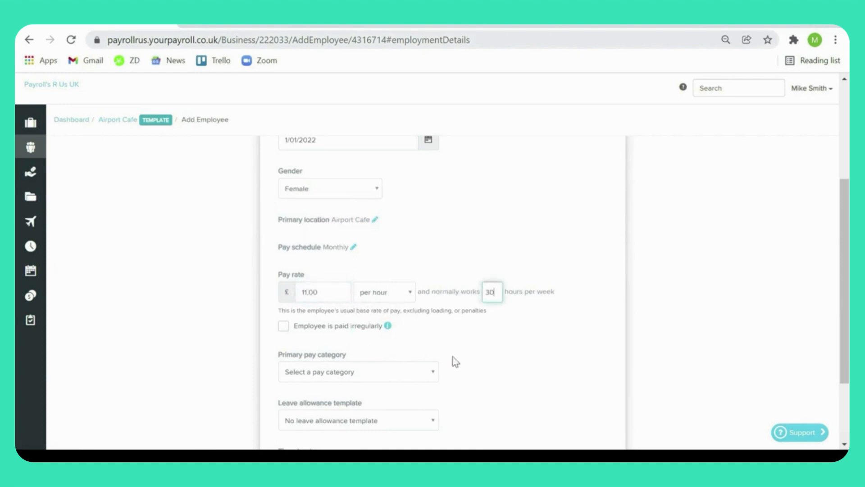
Step: Set the primary pay category to Hourly Pay, choose a timesheets option, and submit the employment details
left_click(417, 367)
left_click(359, 313)
scroll(436, 338, "down", 2)
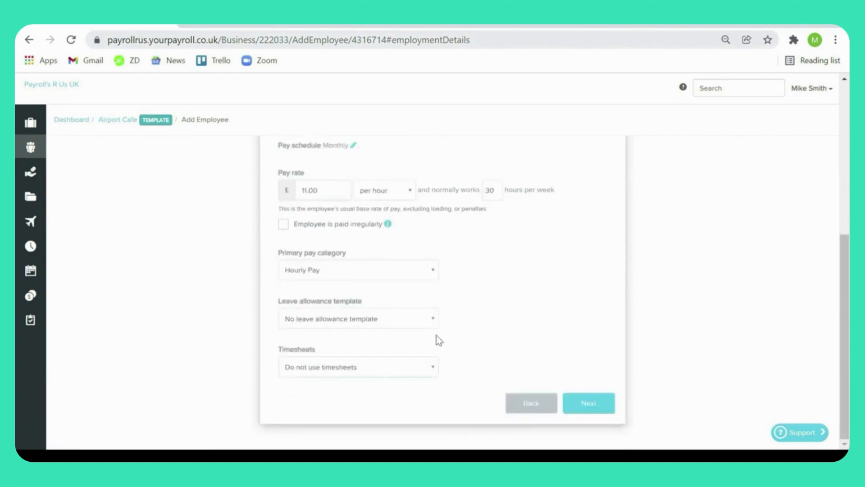
left_click(377, 374)
left_click(338, 414)
left_click(604, 401)
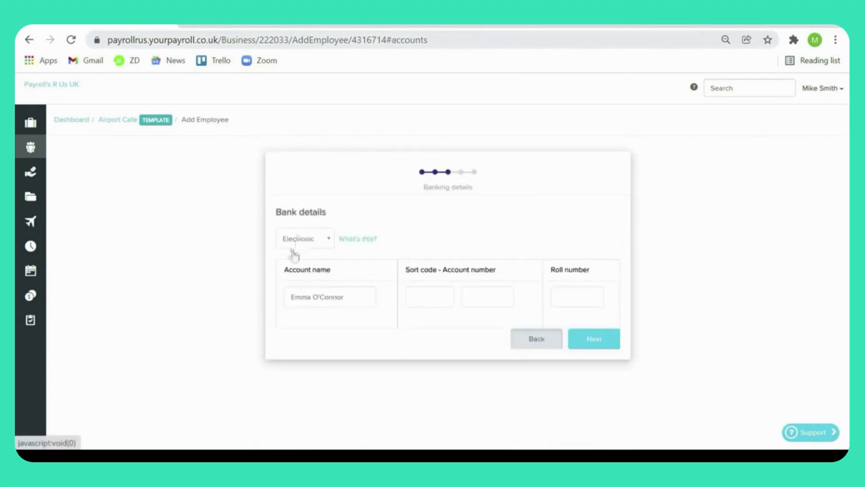
Step: Set the employee's payment method to Cash/cheque and submit the bank details
left_click(325, 243)
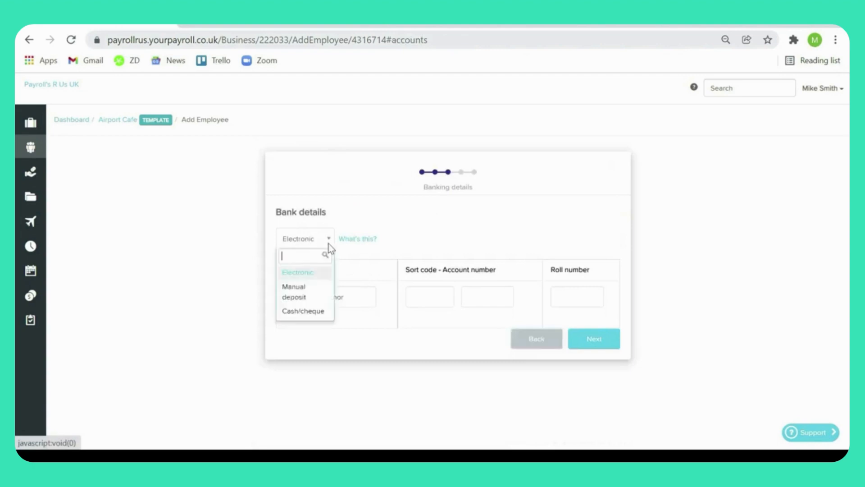
left_click(306, 311)
left_click(586, 273)
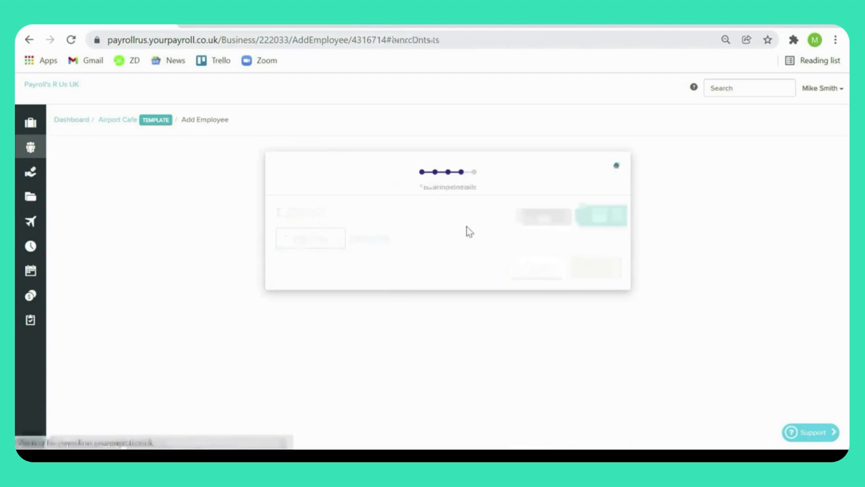
Step: Fill in the employee's payroll ID and National Insurance number in the tax and NI details
left_click(346, 251)
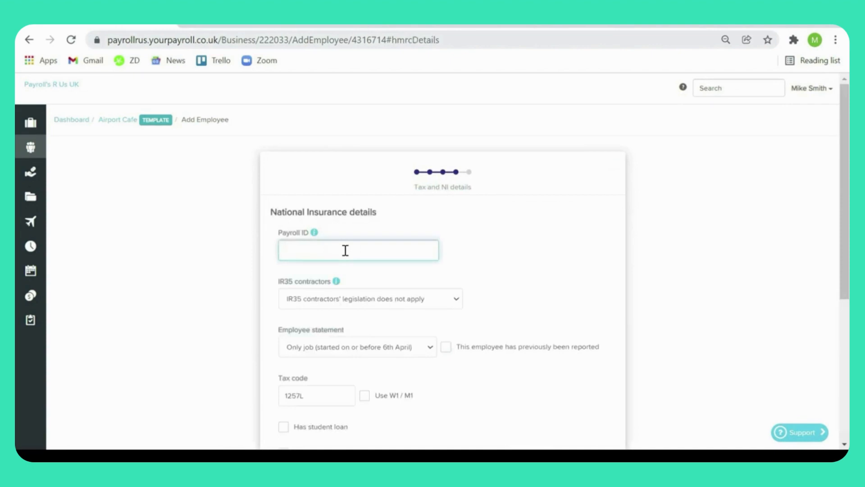
type("PP123")
scroll(346, 250, "down", 4)
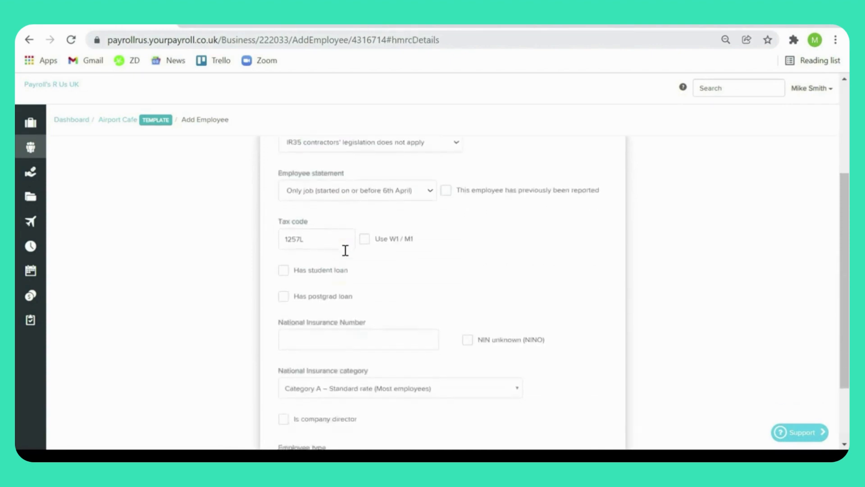
left_click(309, 333)
type("AB123456A")
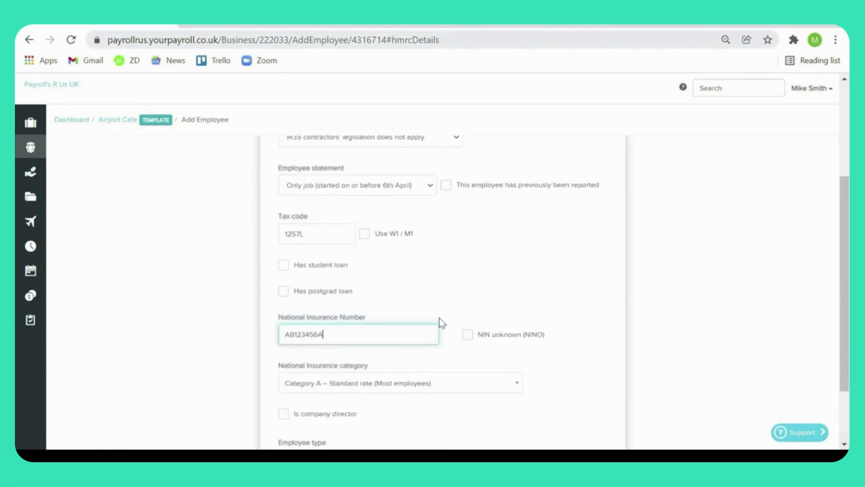
scroll(439, 318, "down", 2)
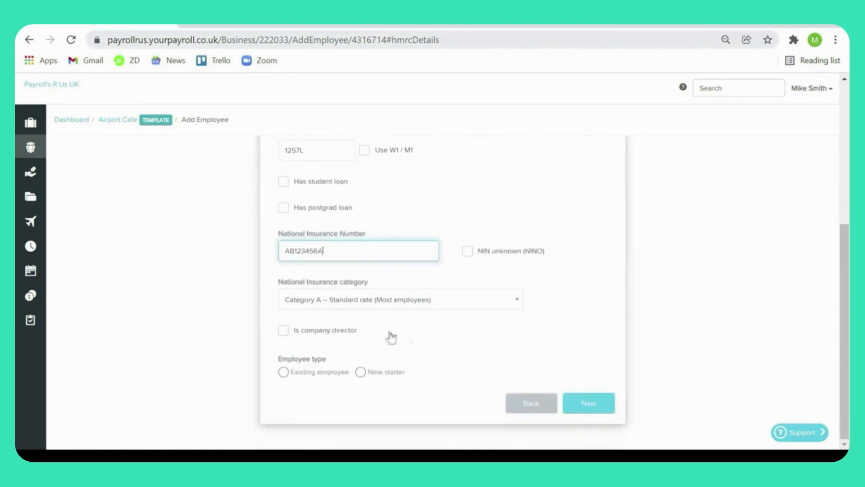
Step: Submit the tax and NI details and the pension details to finish adding the employee
left_click(589, 402)
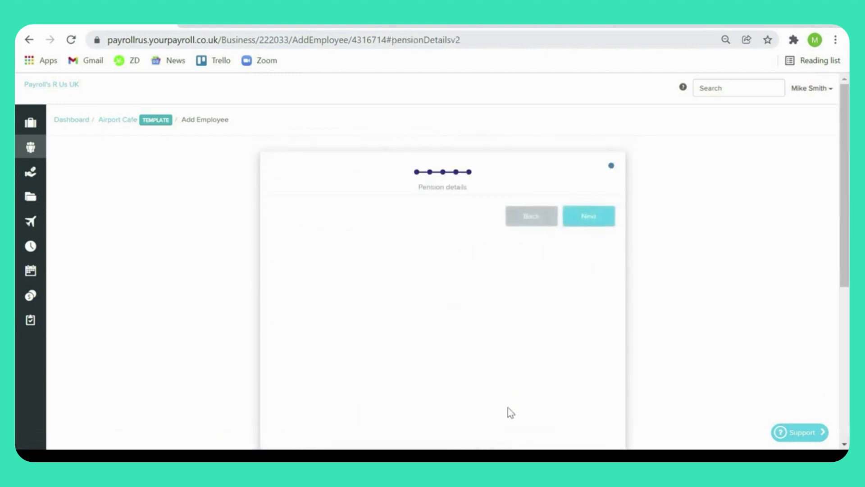
left_click(615, 286)
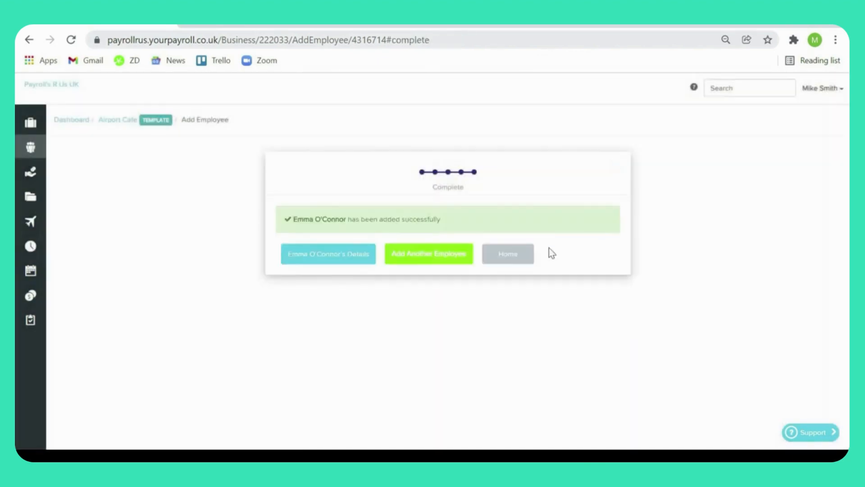
left_click(503, 259)
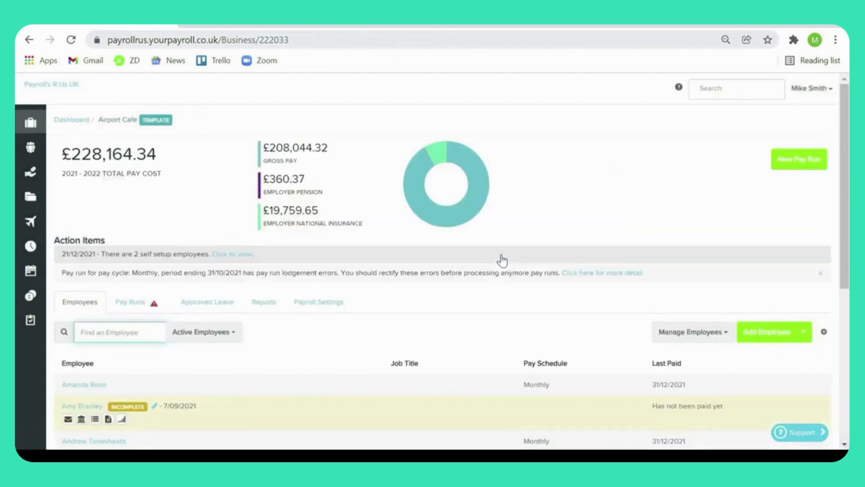
Step: Open the employee import for Airport Cafe and choose FPS file upload as the data source
left_click(805, 338)
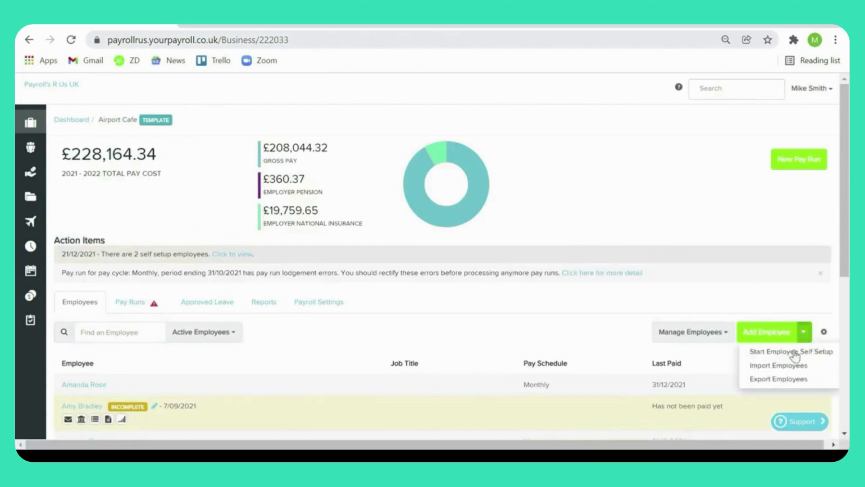
left_click(787, 367)
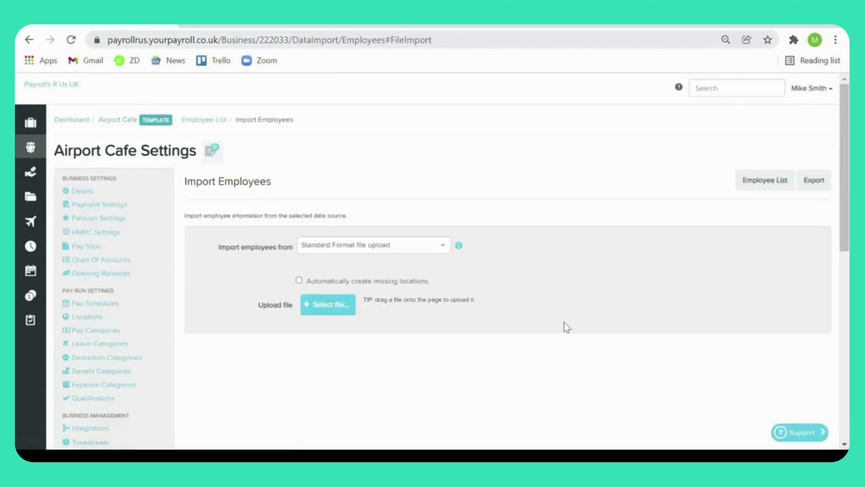
left_click(445, 248)
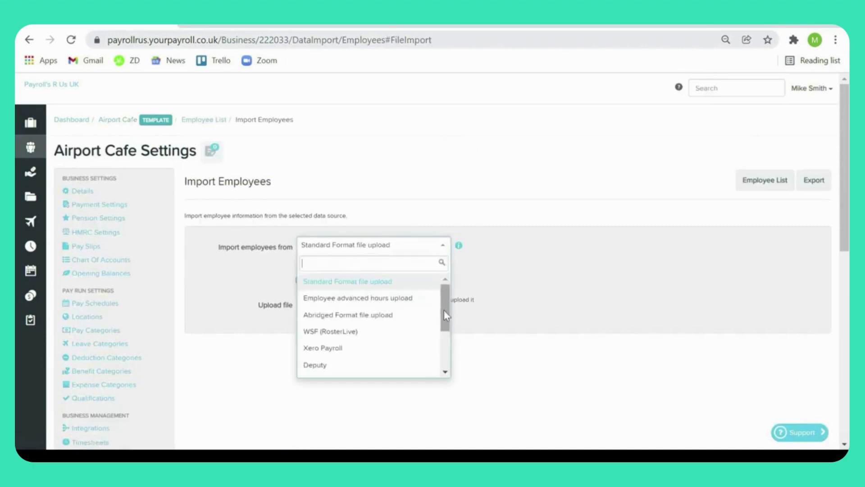
left_click_drag(444, 315, 455, 376)
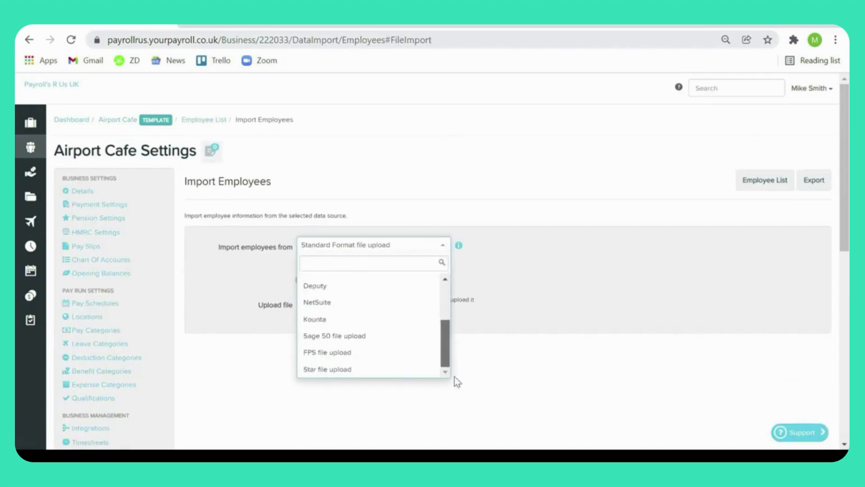
left_click(403, 351)
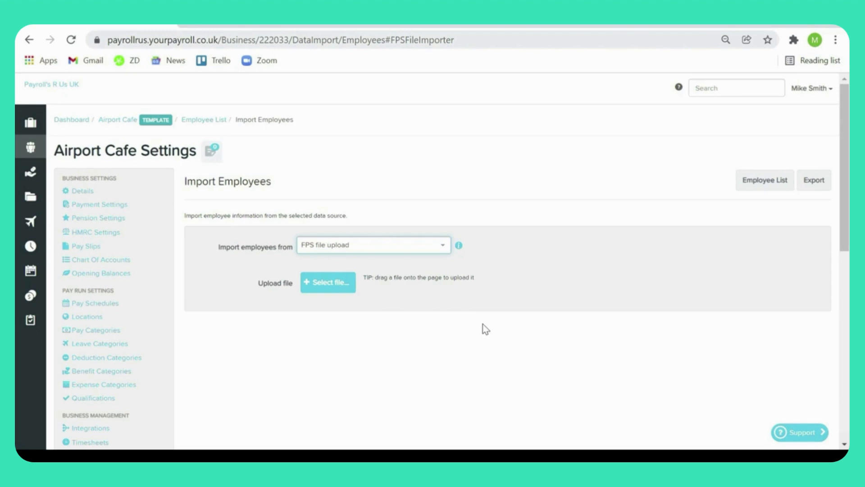
Step: Change the import source to Sage 50 file upload and inspect its available file types
left_click(442, 246)
left_click(396, 336)
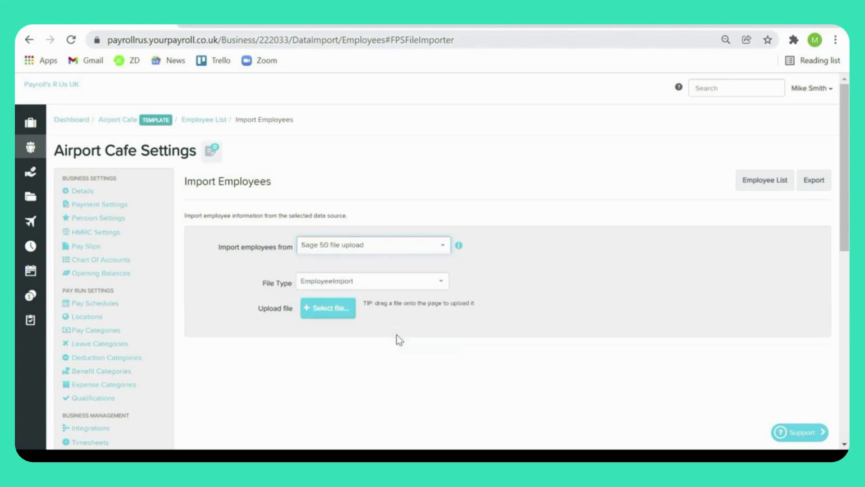
left_click(448, 288)
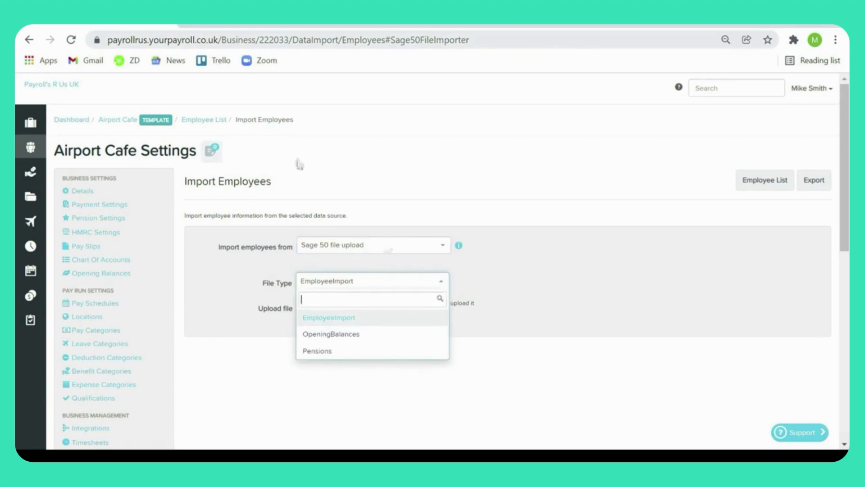
Step: Open the first employee in the Airport Cafe list and show that employee's pay run defaults
left_click(121, 120)
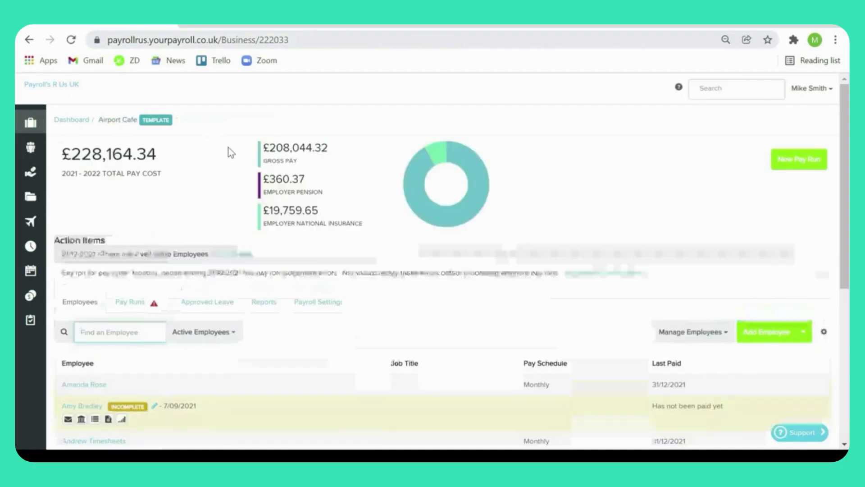
scroll(228, 148, "down", 5)
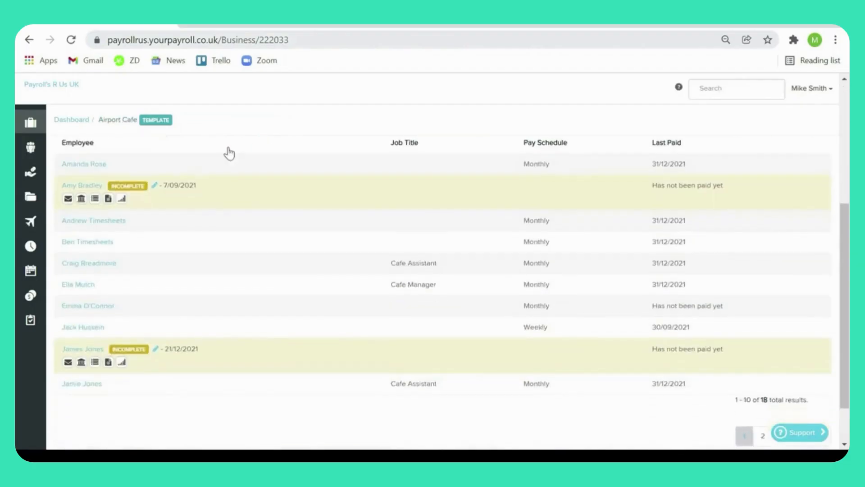
left_click(96, 166)
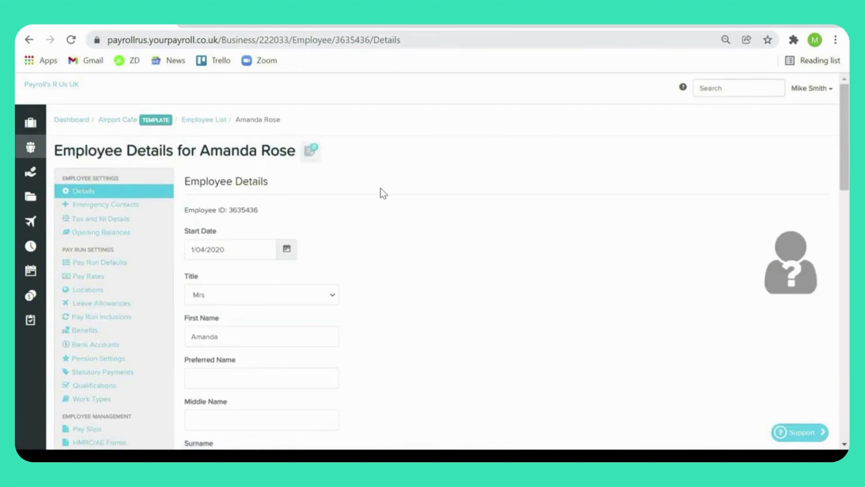
left_click(129, 263)
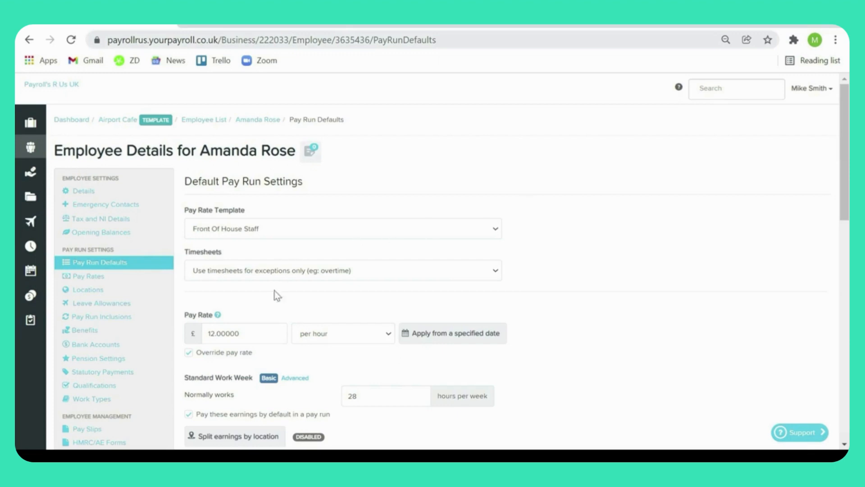
Step: Schedule an upcoming pay rate change to £12.50 per hour commencing 1 February 2022 and save it
left_click(449, 331)
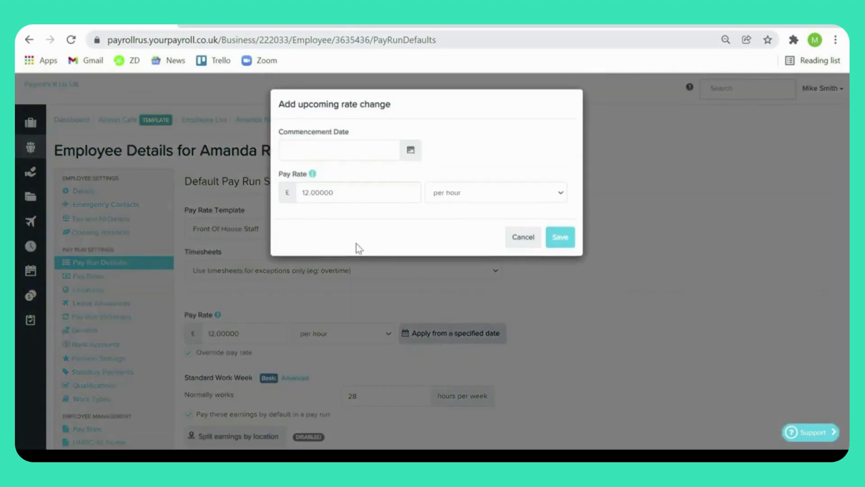
left_click(316, 191)
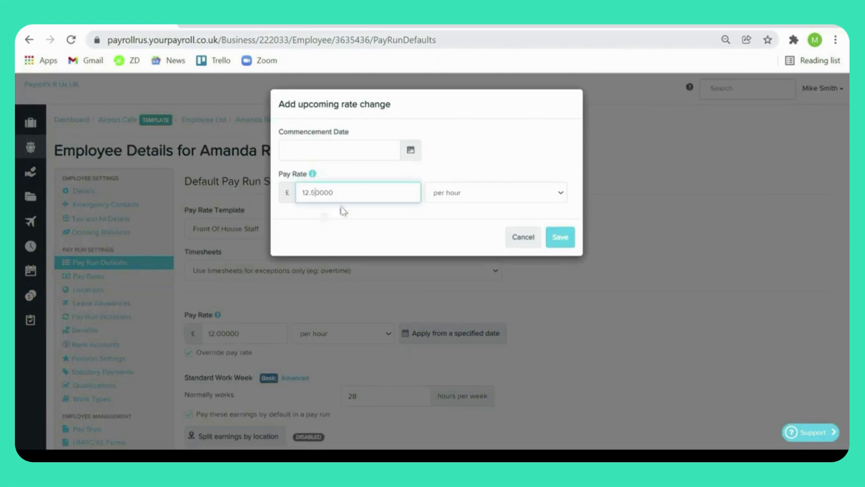
left_click(410, 151)
left_click(404, 174)
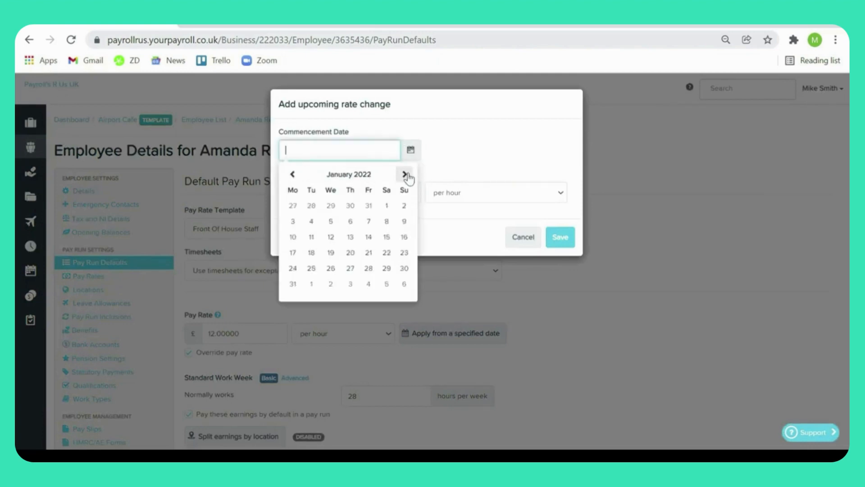
left_click(405, 174)
left_click(311, 206)
left_click(548, 246)
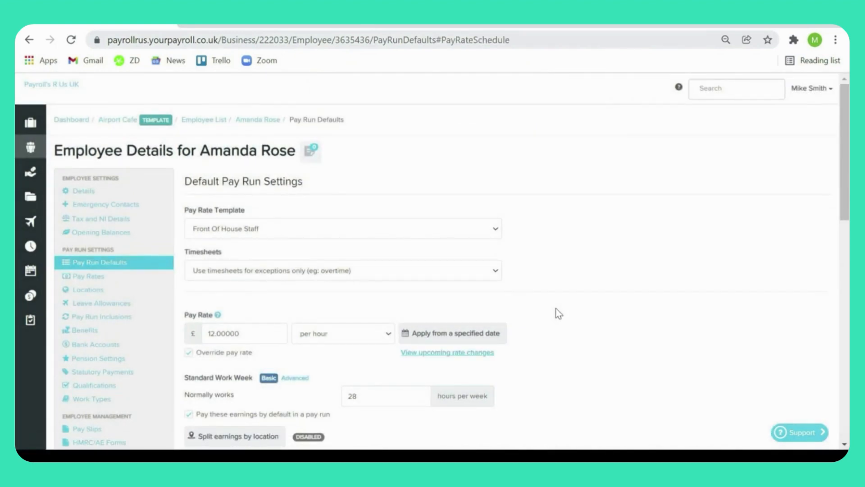
Step: Review the employee's pay rates and the pension settings, including the contribution percentages, overrides and opt-out options
left_click(88, 276)
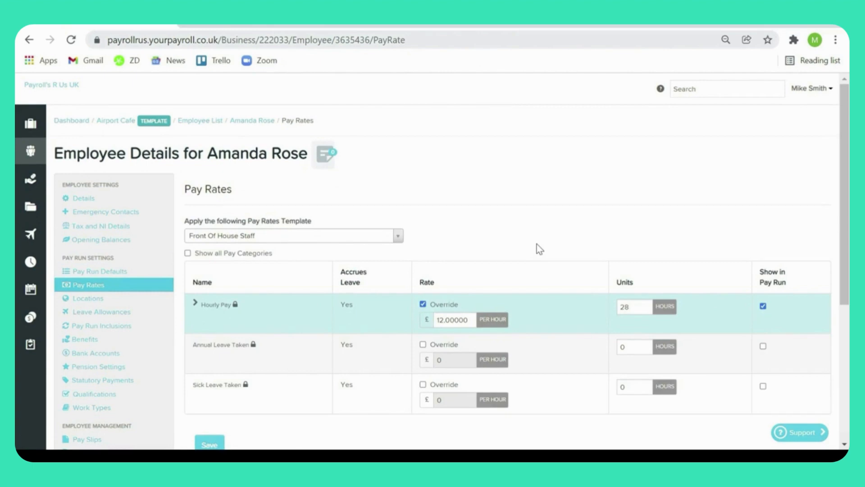
left_click(133, 366)
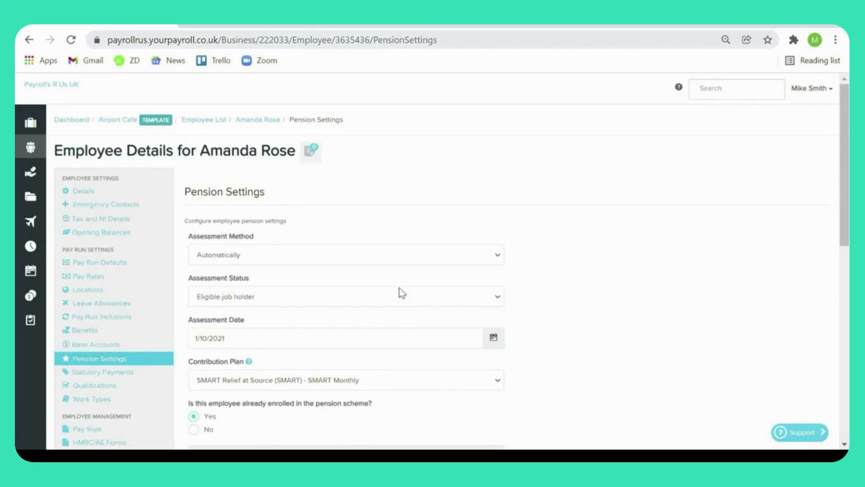
scroll(399, 288, "down", 8)
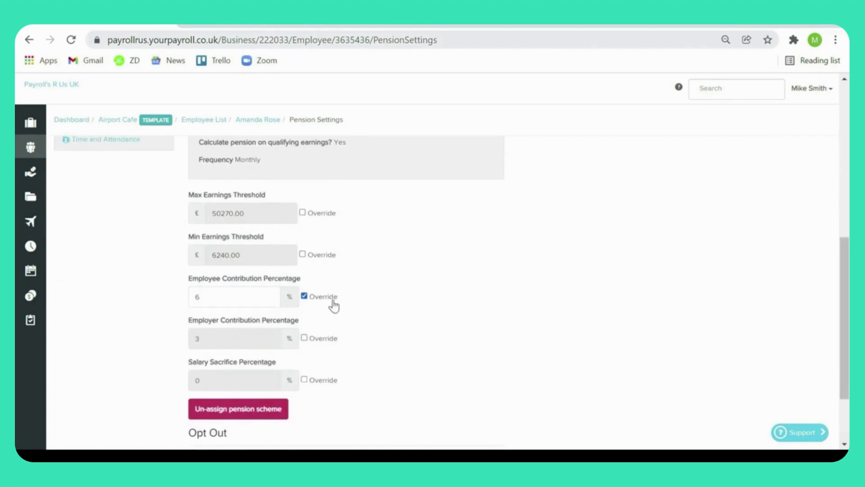
scroll(360, 302, "down", 2)
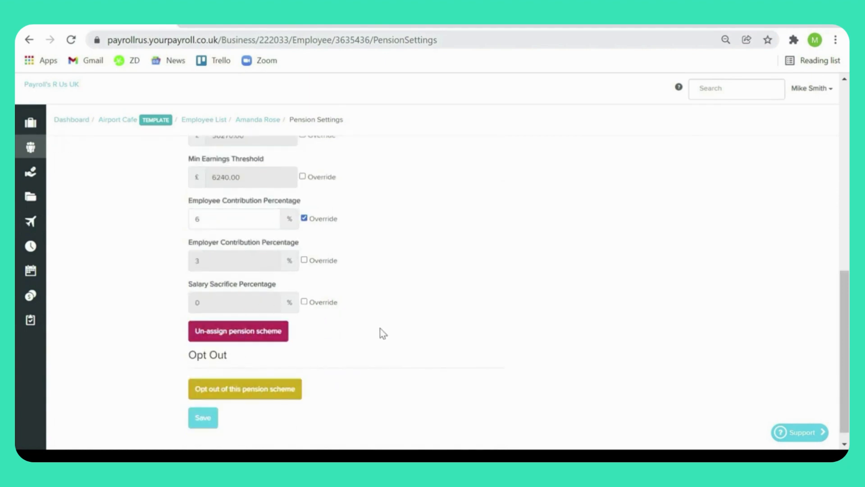
scroll(379, 328, "up", 10)
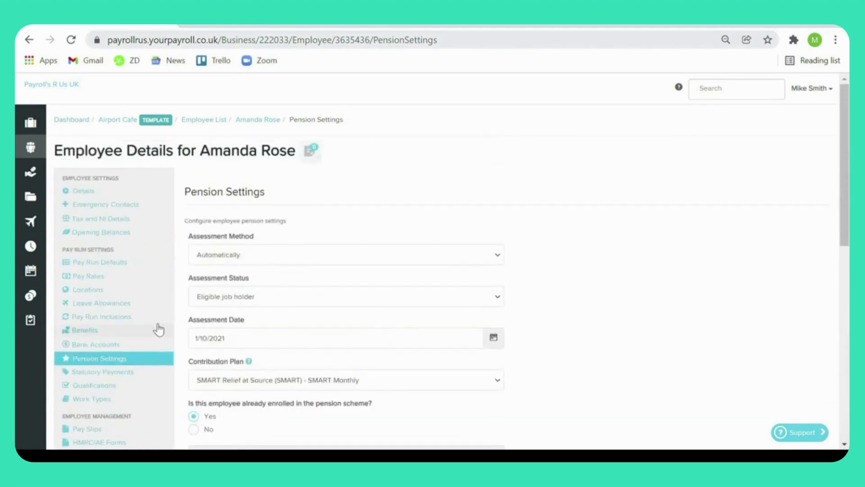
Step: Start an HMRC adjustment in the employee's pay run inclusions and inspect its contribution types and start and expiry options
left_click(137, 318)
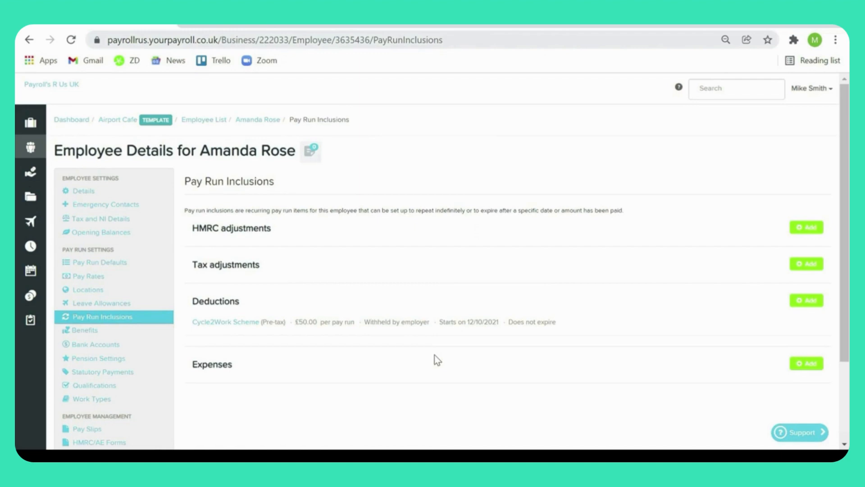
left_click(795, 230)
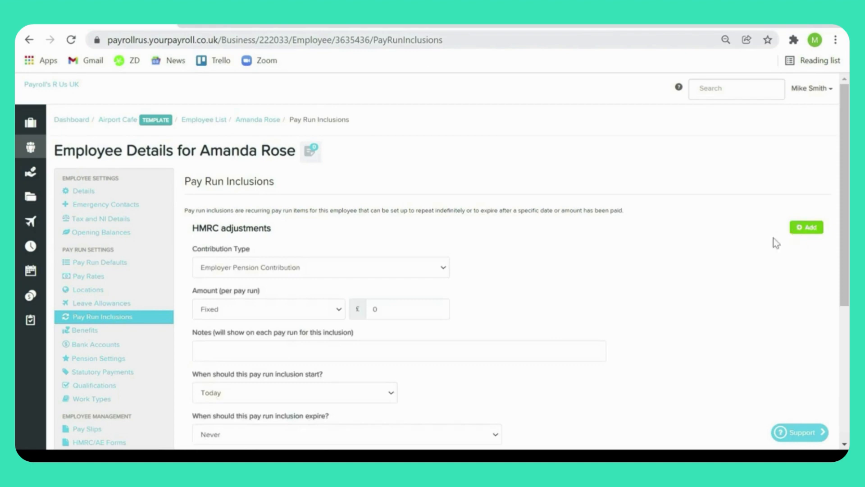
left_click(408, 269)
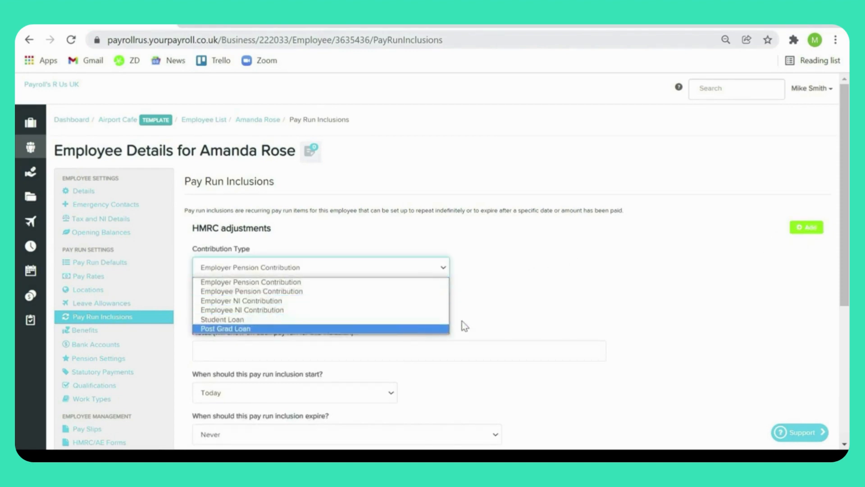
left_click(547, 307)
scroll(547, 307, "down", 2)
scroll(547, 307, "down", 4)
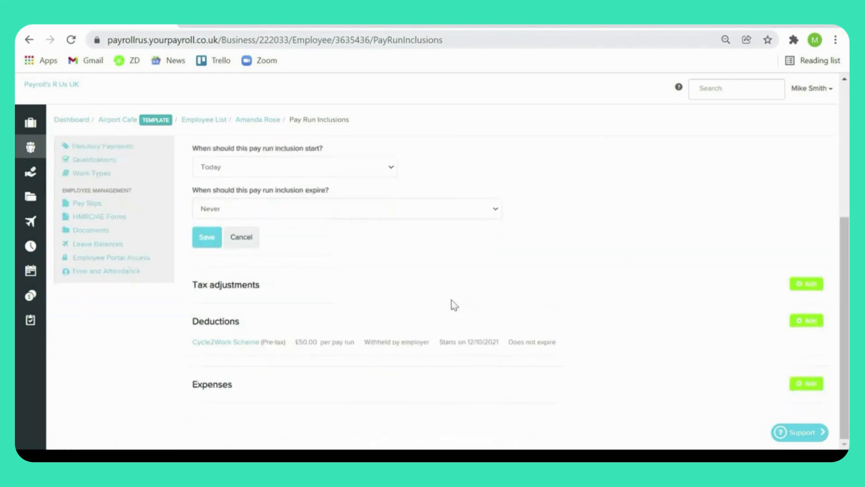
Step: Inspect the form for a new tax adjustment inclusion and cancel it without saving
left_click(796, 284)
scroll(509, 293, "down", 3)
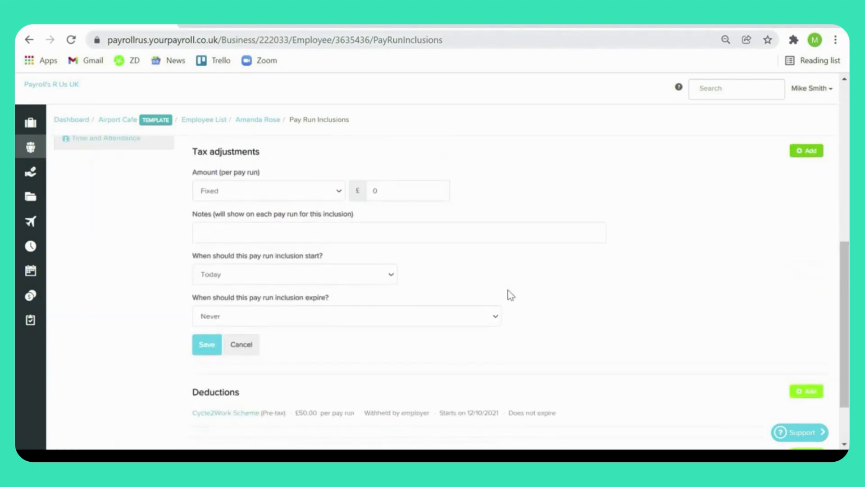
left_click(244, 345)
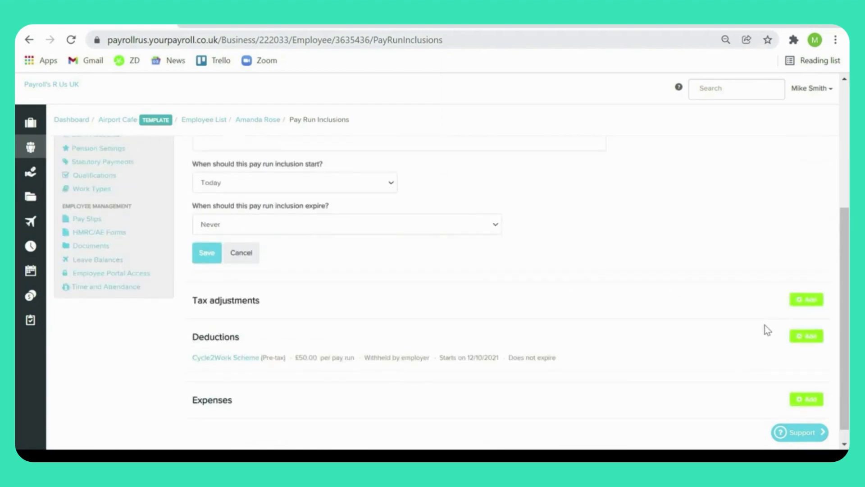
Step: Start a deduction inclusion with the Post-Tax Deduction category, inspect the available court order types, and close the court order dialog
left_click(806, 336)
scroll(531, 309, "down", 4)
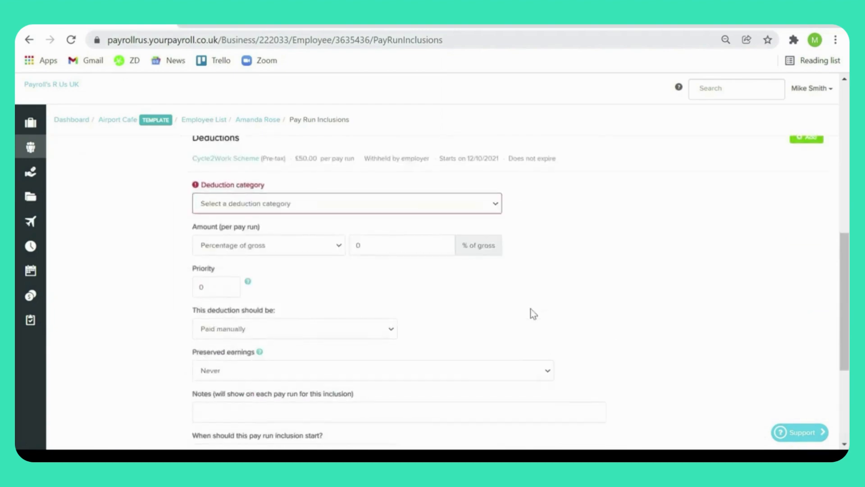
left_click(495, 201)
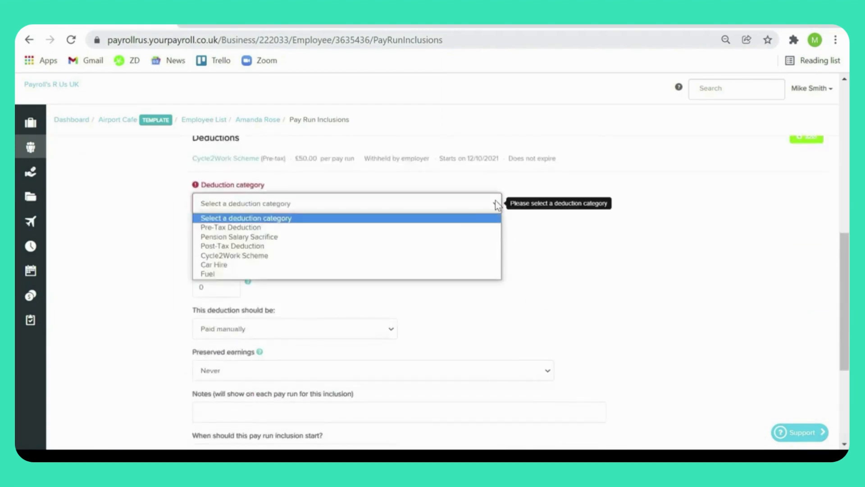
left_click(449, 247)
left_click(243, 231)
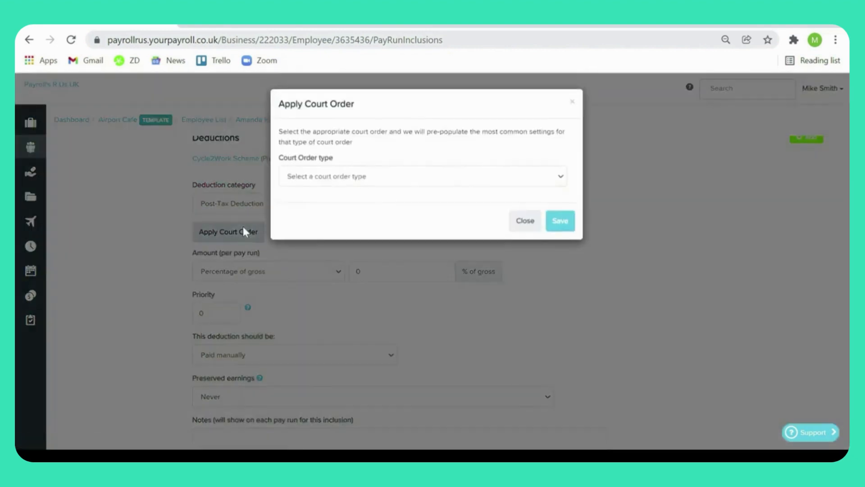
left_click(559, 178)
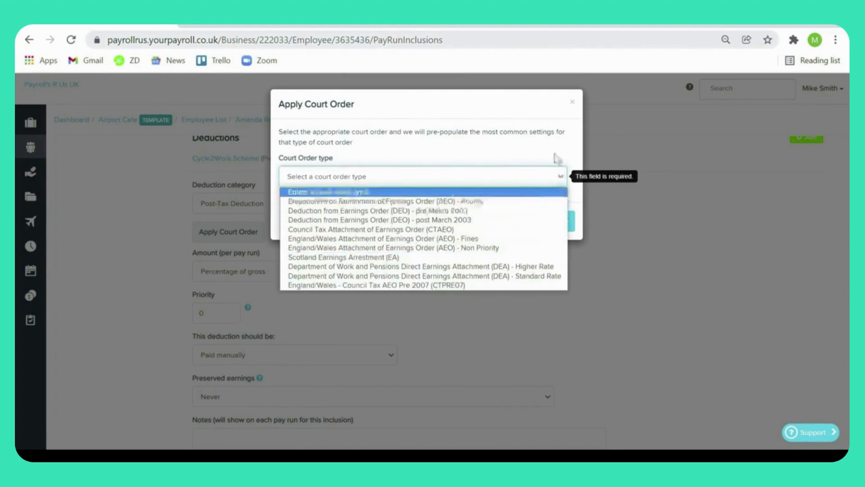
left_click(572, 102)
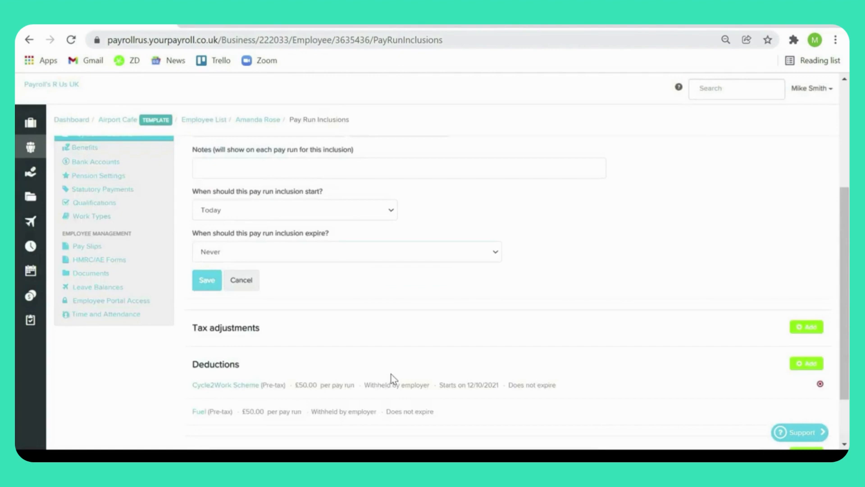
Step: Review the employee's pay slips and the users with self-service access to the employee record
left_click(121, 246)
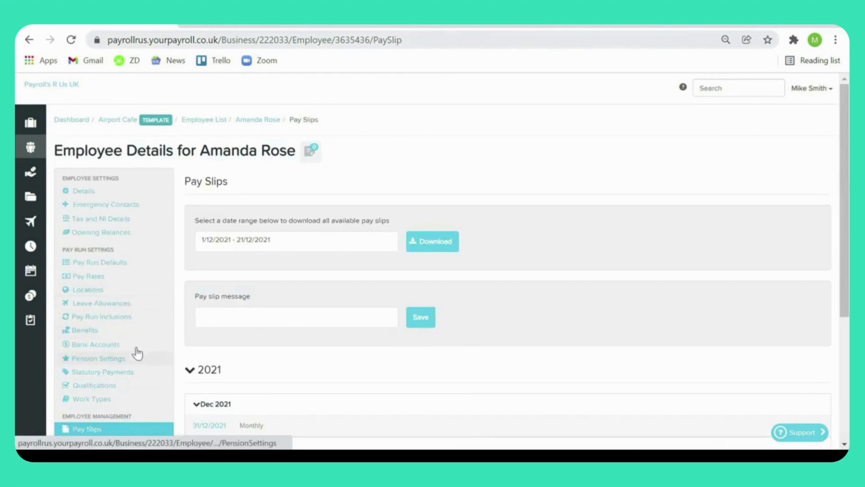
scroll(265, 325, "down", 2)
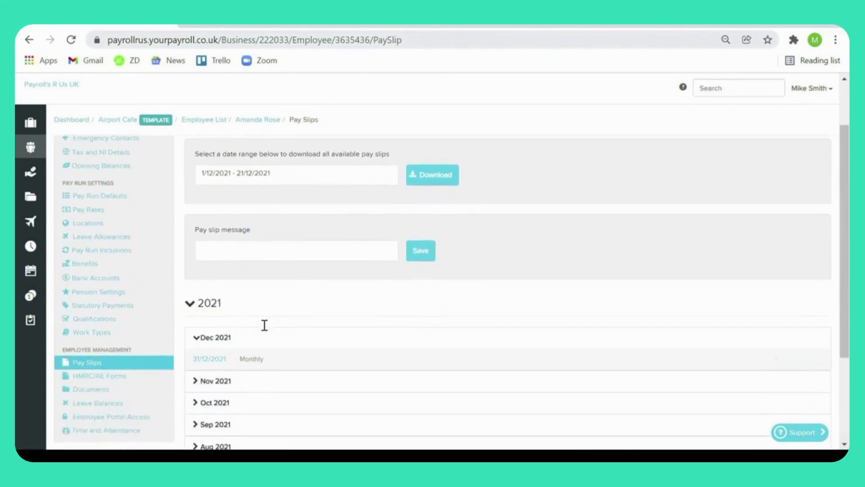
scroll(264, 325, "up", 2)
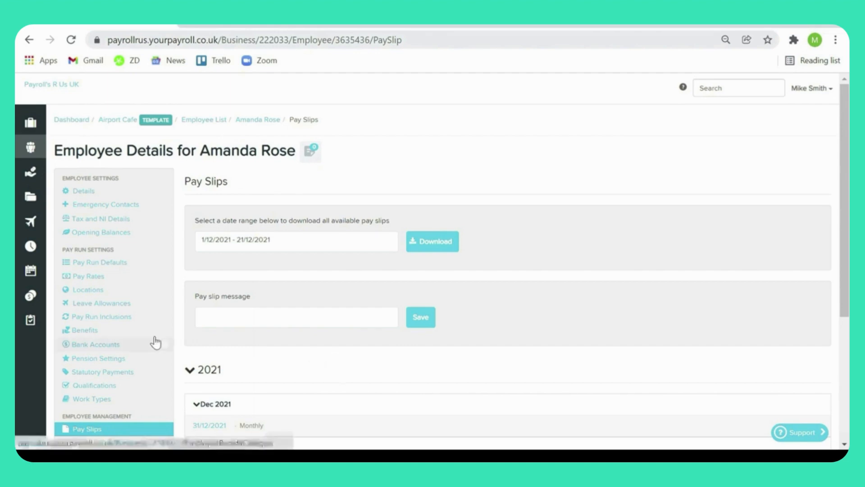
scroll(155, 342, "down", 2)
left_click(136, 387)
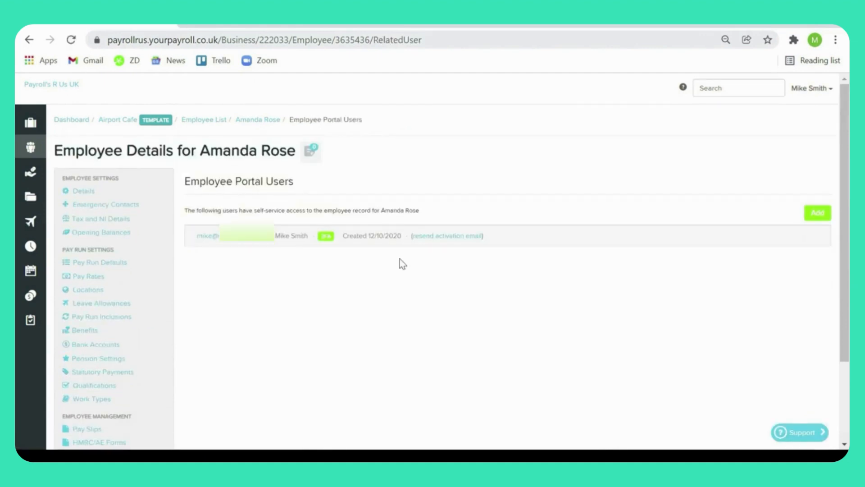
Step: Return to the Airport Cafe business and open its Employee Portal Settings
left_click(116, 120)
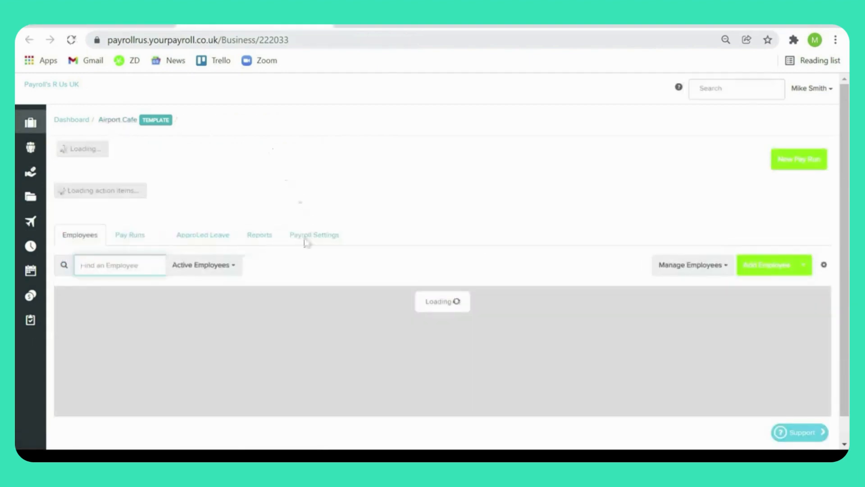
left_click(320, 246)
scroll(319, 279, "down", 1)
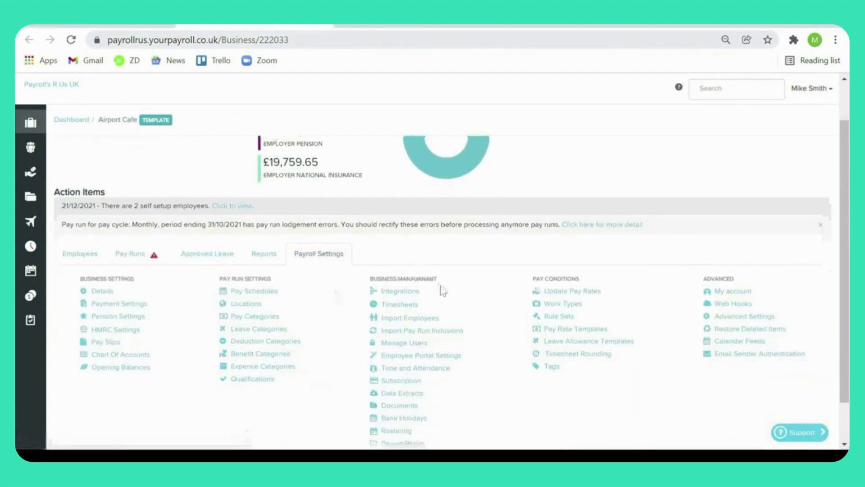
scroll(450, 311, "down", 1)
left_click(463, 332)
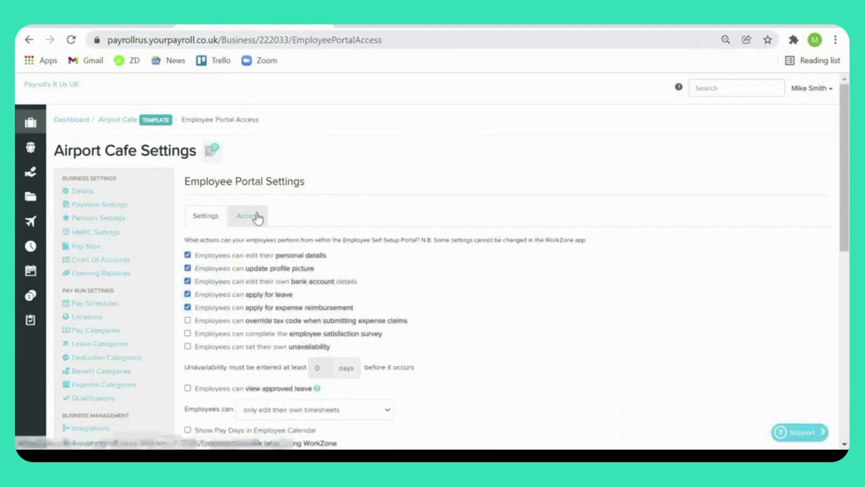
Step: Select the first employee in the portal access list, review the employees' access statuses, and return to the portal's general settings
left_click(256, 217)
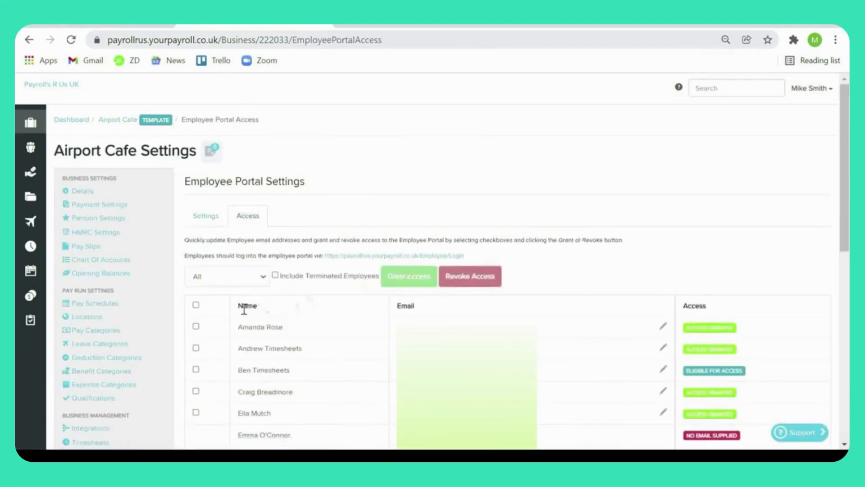
left_click(196, 326)
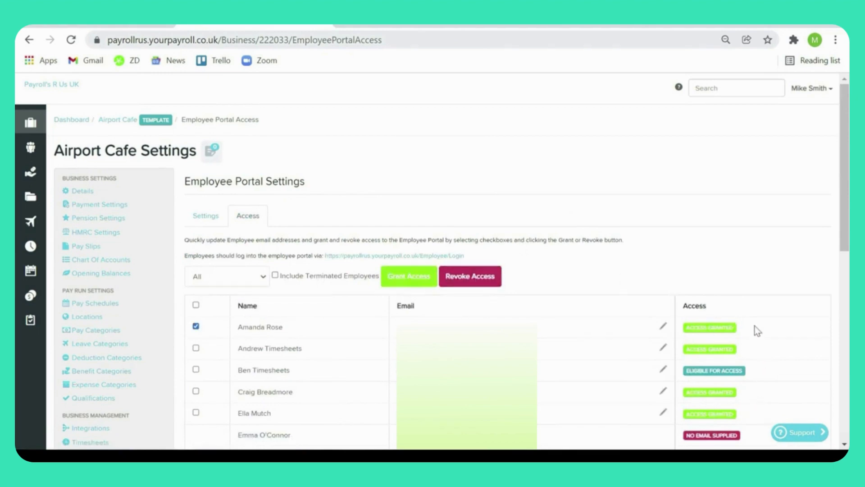
scroll(752, 309, "down", 2)
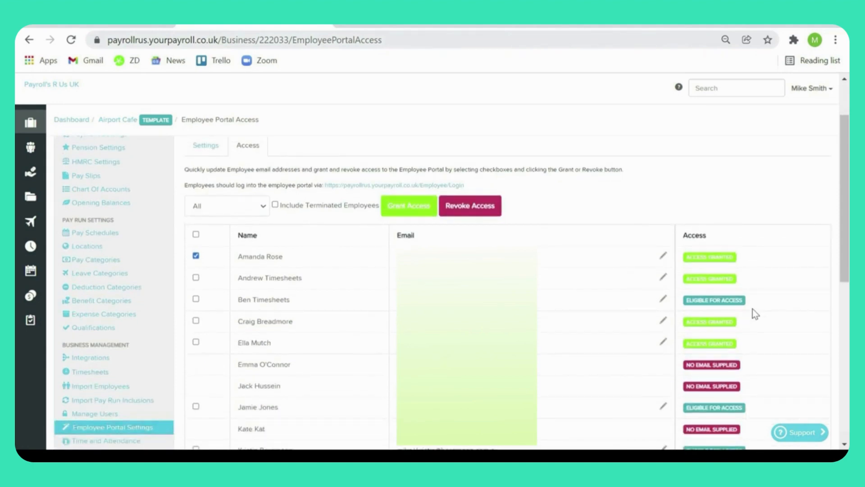
scroll(752, 309, "up", 2)
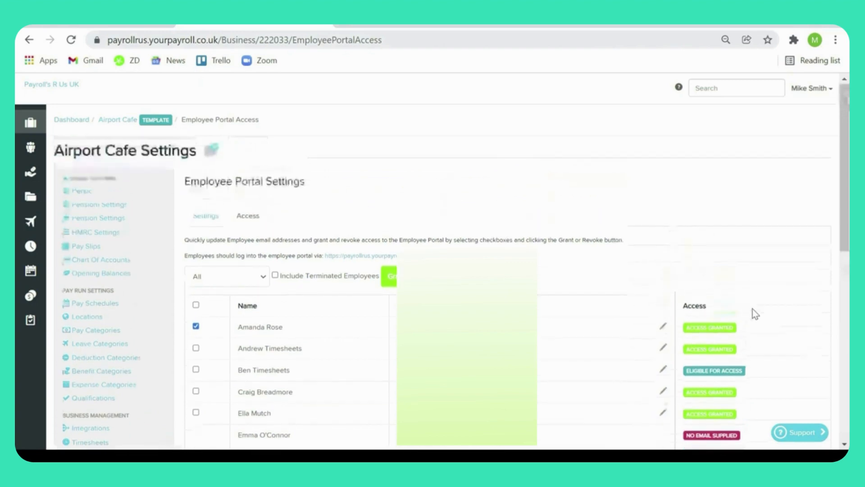
left_click(207, 220)
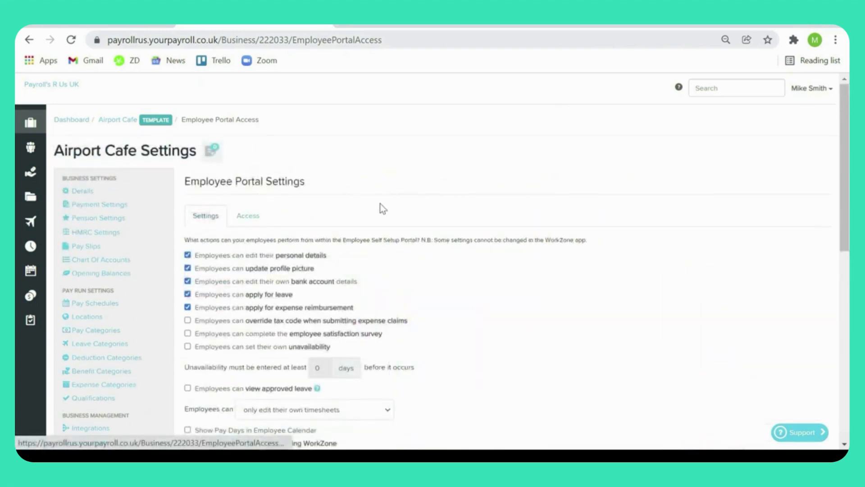
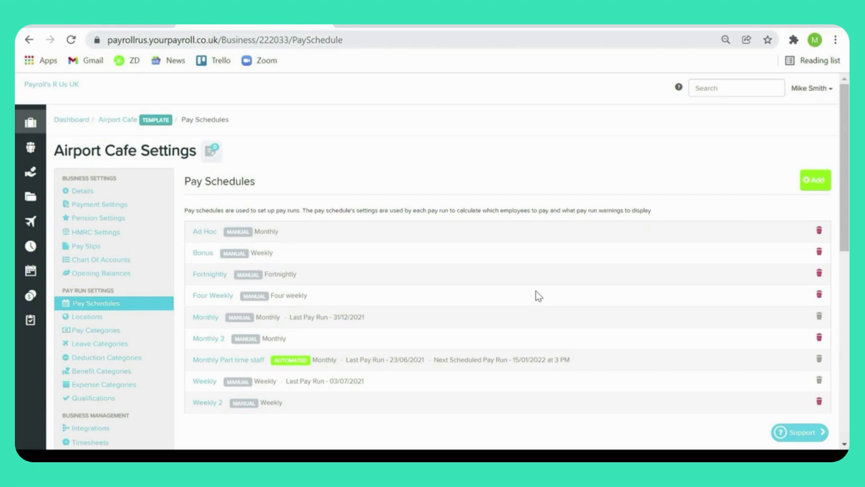
Step: Open the Monthly pay schedule and review its available frequencies and pay slip message setting
left_click(203, 318)
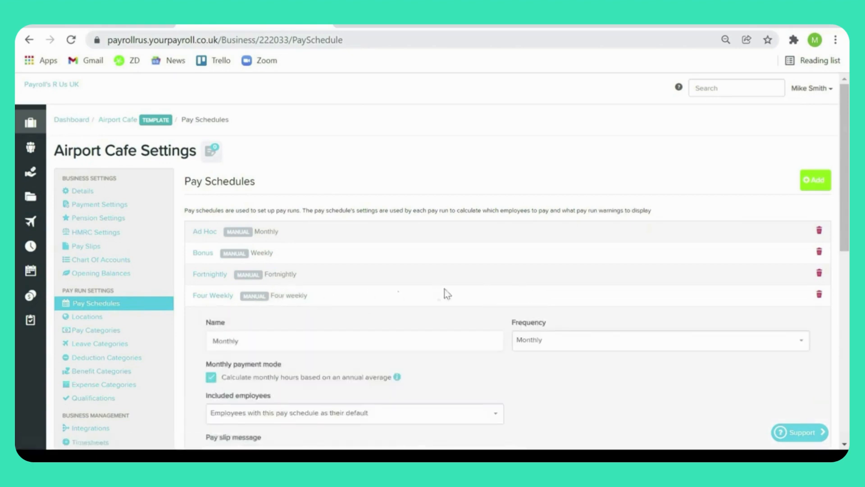
scroll(444, 289, "down", 2)
scroll(444, 289, "down", 2)
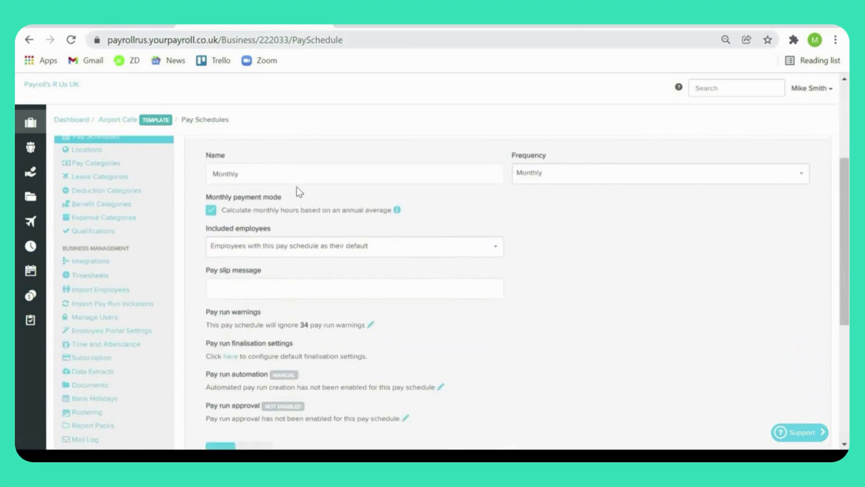
left_click(599, 178)
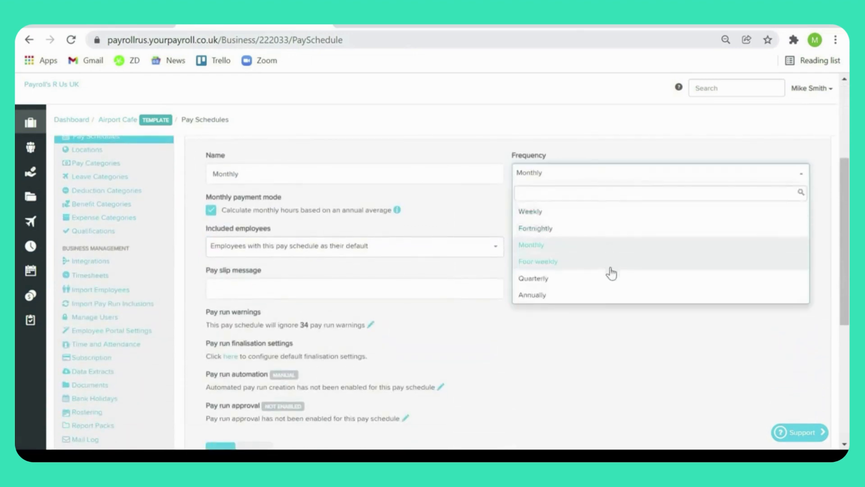
left_click(428, 201)
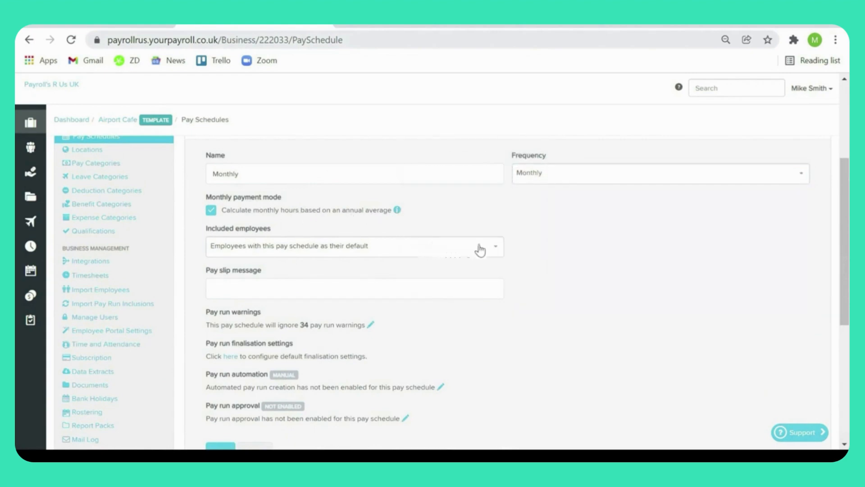
left_click(467, 285)
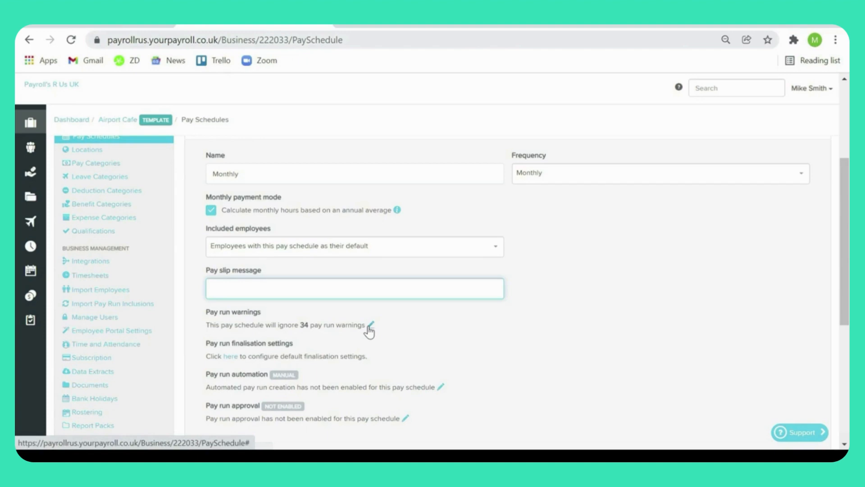
Step: Start automating the Monthly schedule's pay runs from 15/1/2022 11:00 AM, processing on the preceding work day when creation falls on a weekend or public holiday
left_click(440, 387)
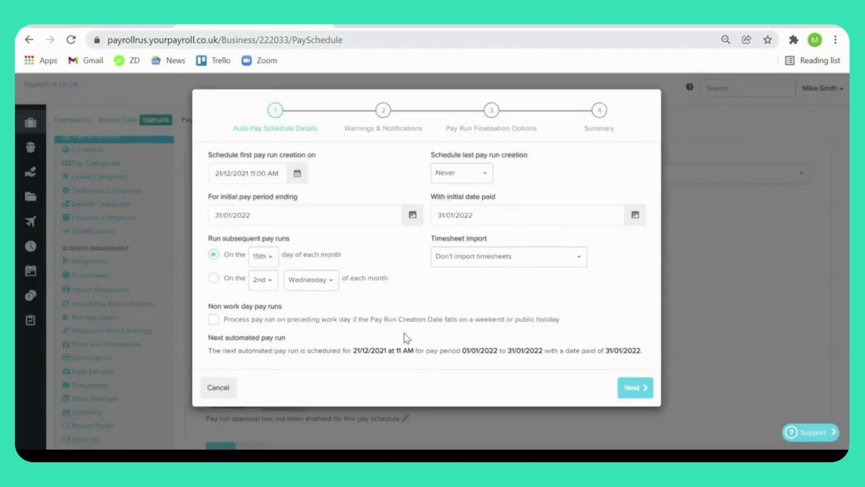
left_click(297, 174)
left_click(332, 194)
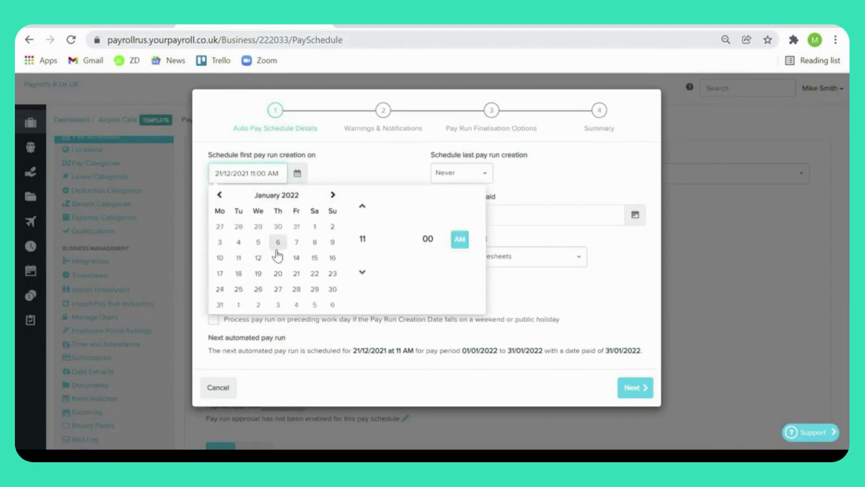
left_click(312, 260)
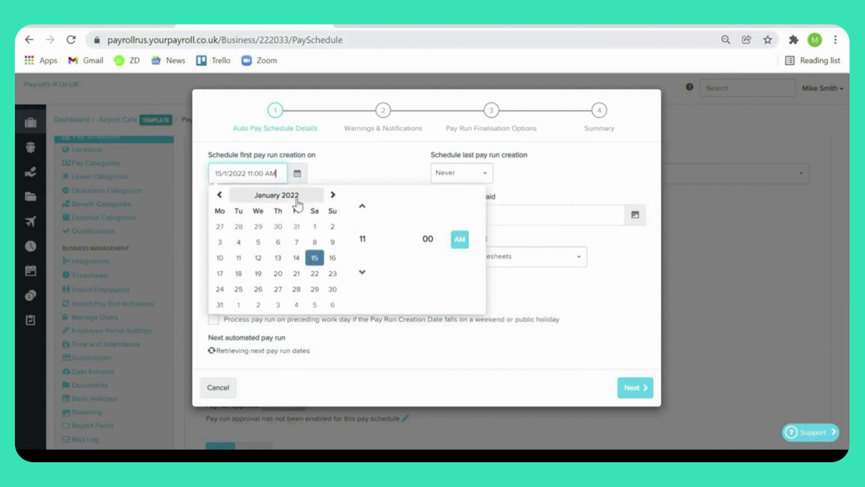
left_click(382, 168)
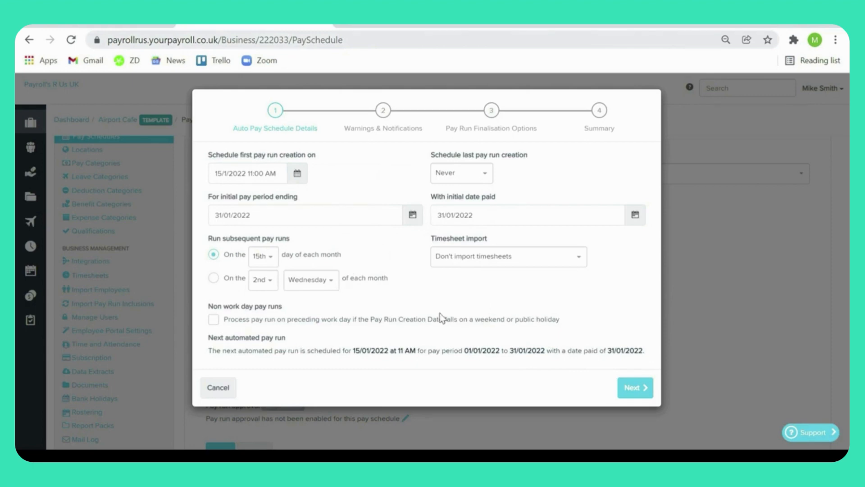
left_click(392, 321)
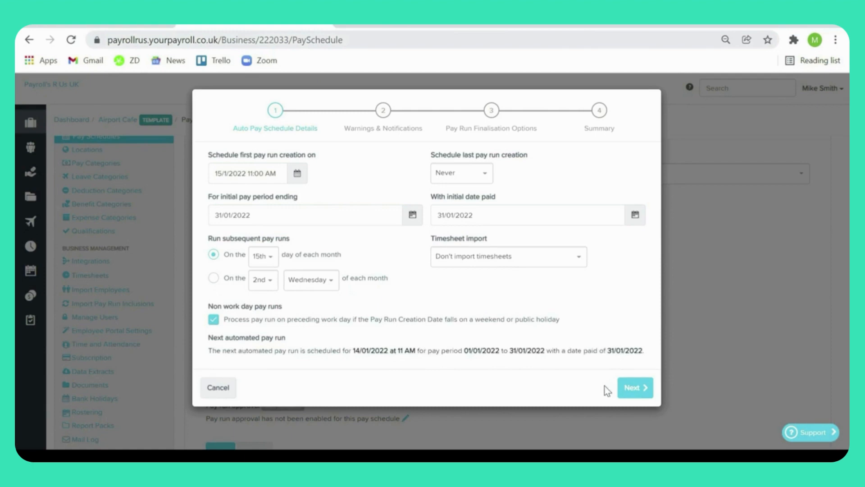
left_click(629, 388)
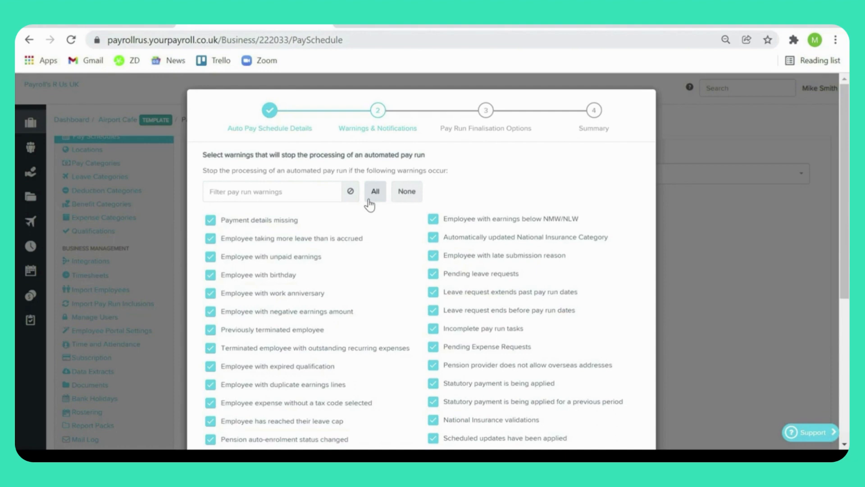
Step: Restrict the warnings that stop automated processing to Employee with tax code update applied and Error applying tax code update to employee
left_click(403, 193)
left_click(328, 195)
type("ta")
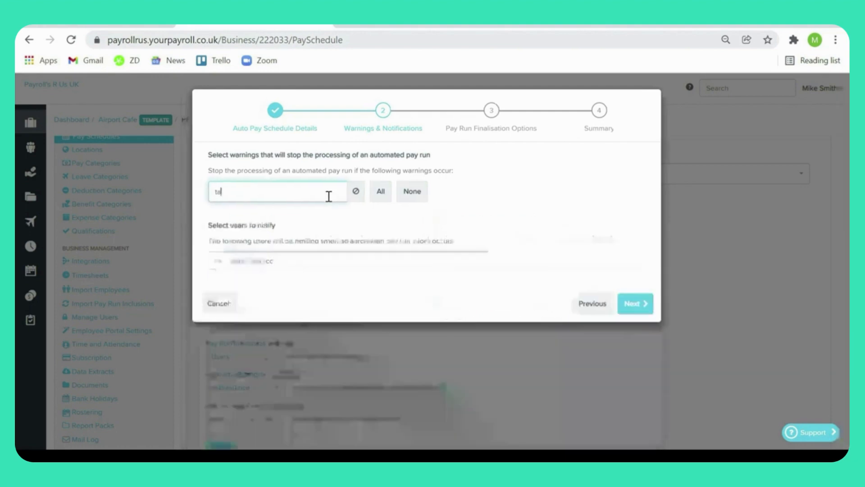
type("x co")
left_click(325, 242)
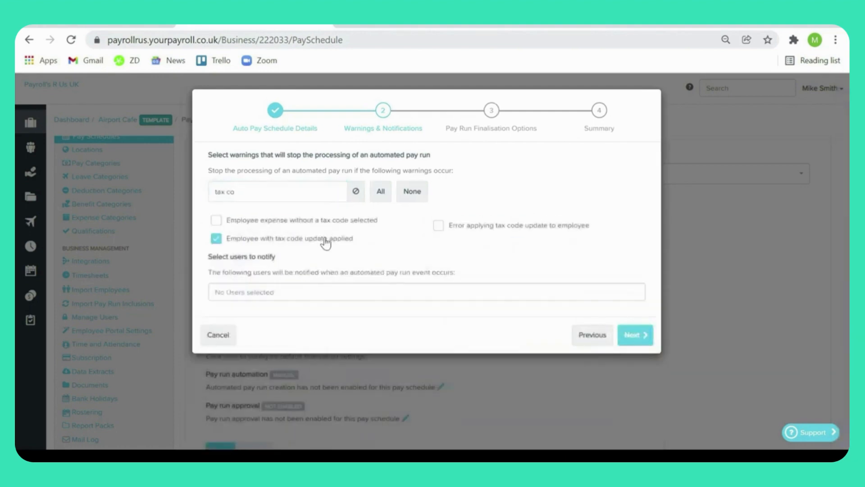
left_click(472, 226)
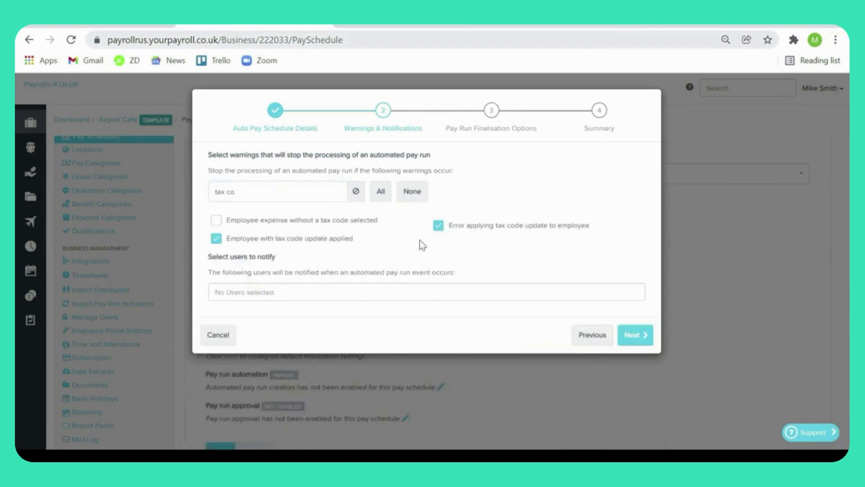
Step: Add the second listed user as the recipient of automated pay run notifications and continue to the finalisation options
left_click(317, 288)
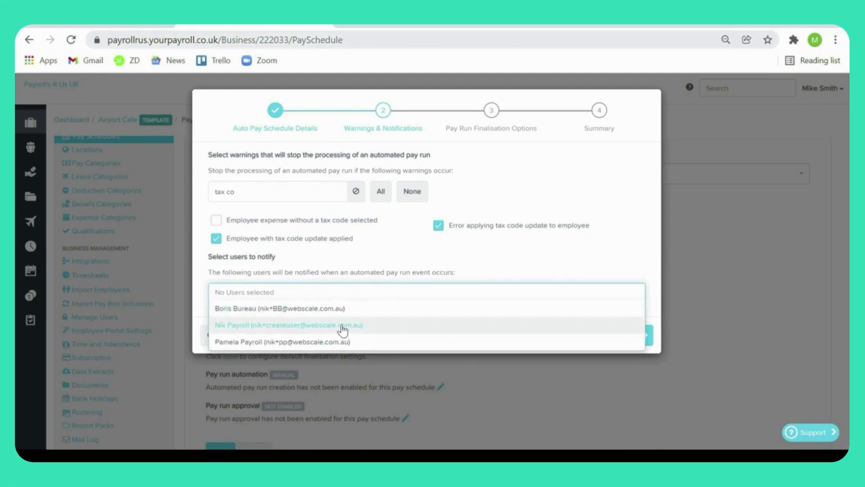
left_click(363, 324)
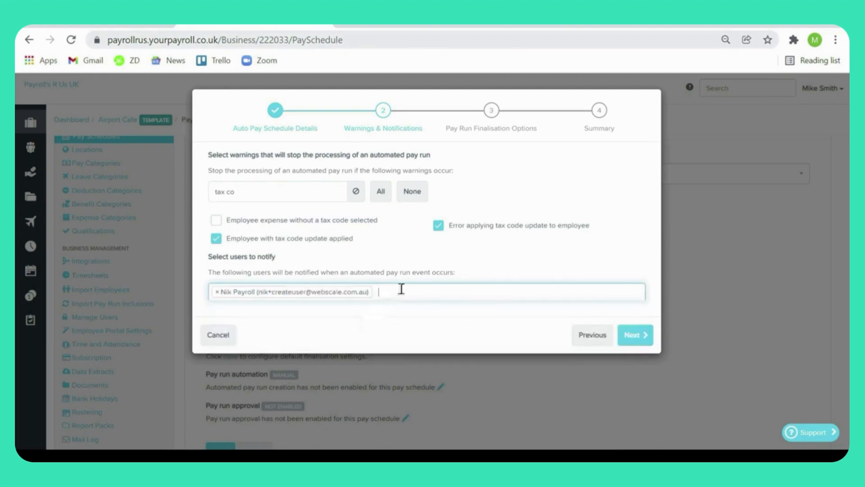
left_click(632, 334)
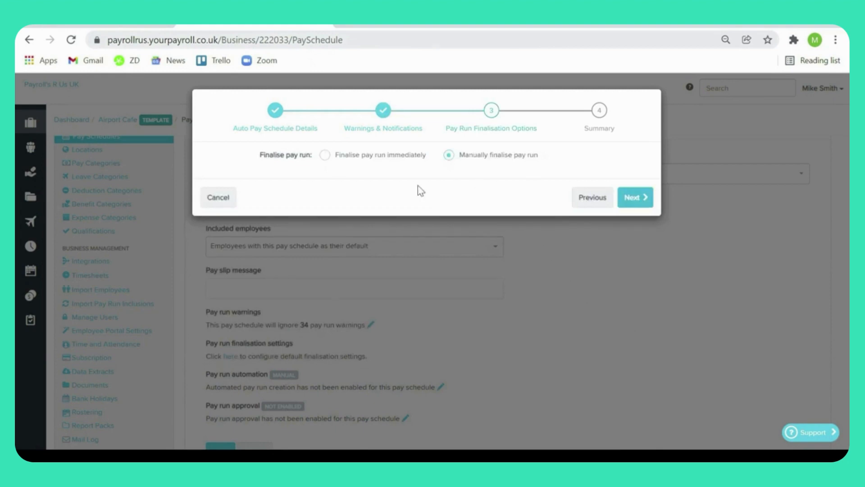
Step: Set automated pay runs to finalise immediately with the default submission, pay slip and report pack options, and complete the automation setup
left_click(325, 155)
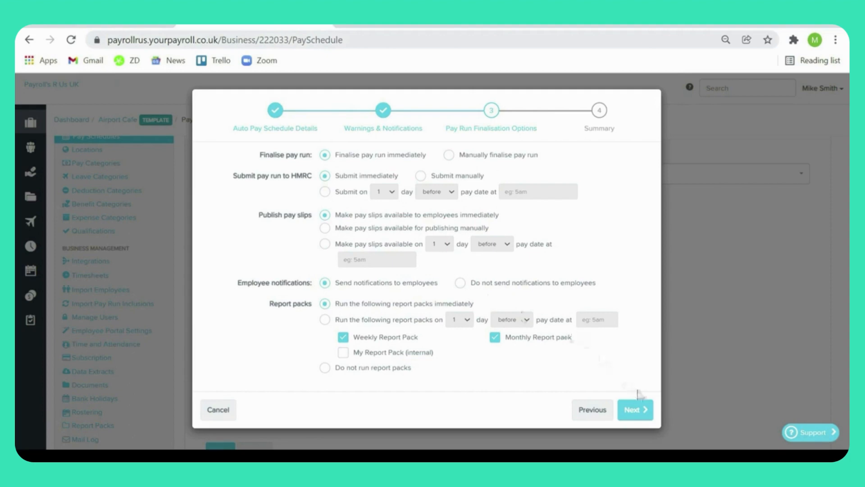
left_click(639, 409)
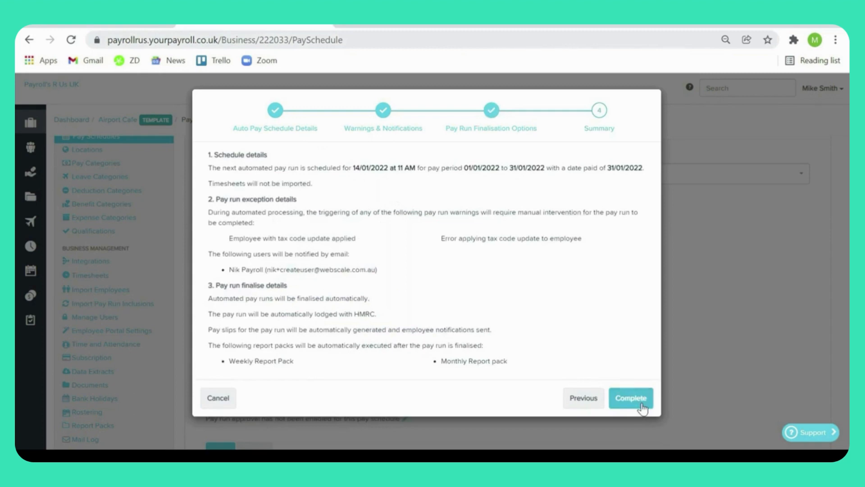
left_click(643, 407)
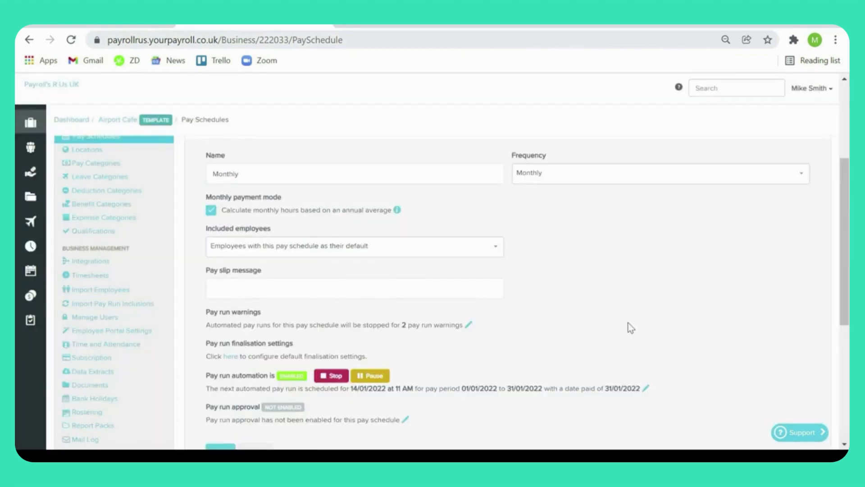
Step: Require approval for the schedule's pay runs and choose the third listed user as the approver to notify
scroll(628, 323, "down", 2)
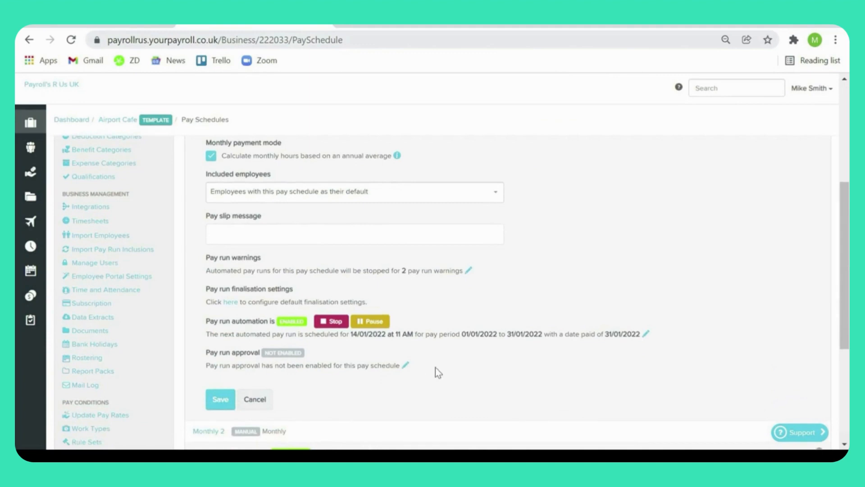
left_click(405, 365)
left_click(388, 155)
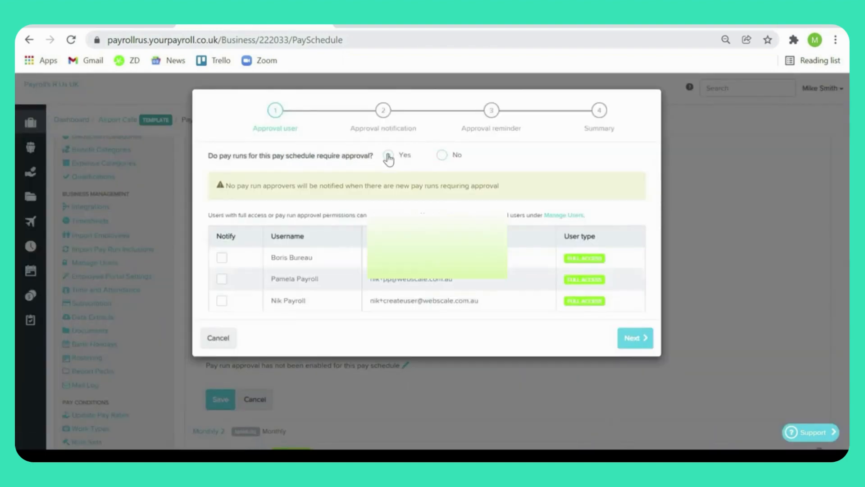
left_click(223, 299)
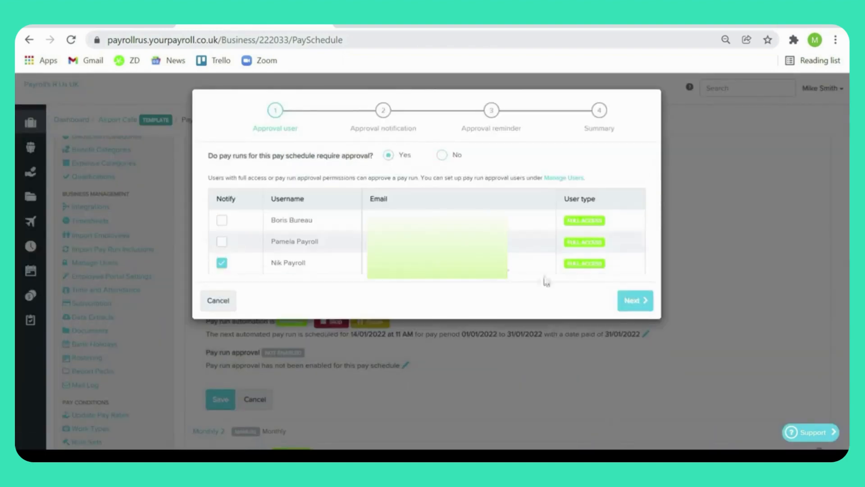
left_click(636, 301)
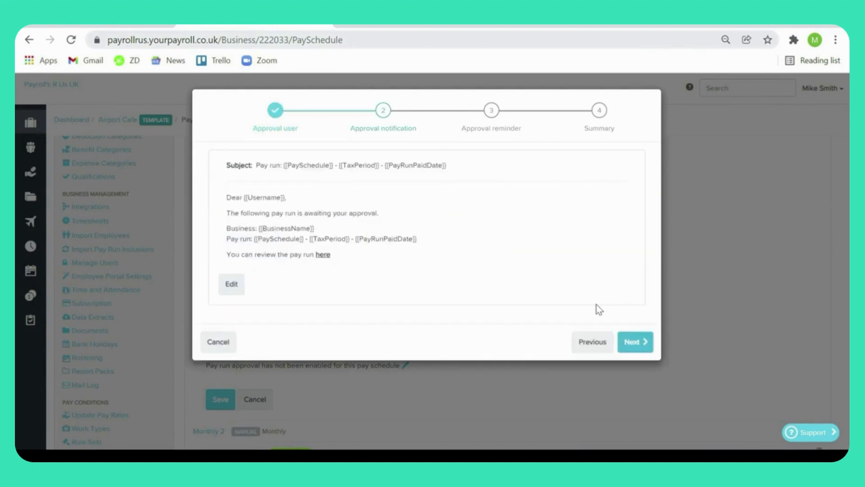
Step: Complete the approval setup with the default notification and a 1-day reminder email, and save the Monthly pay schedule
left_click(629, 342)
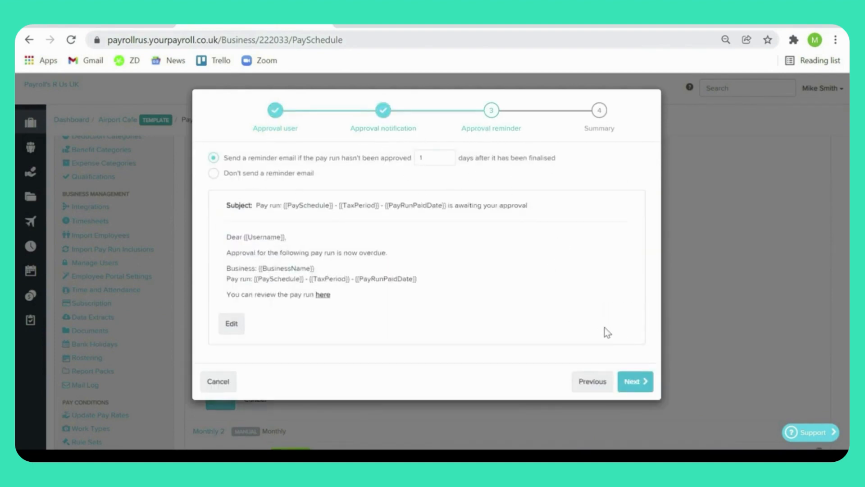
left_click(632, 381)
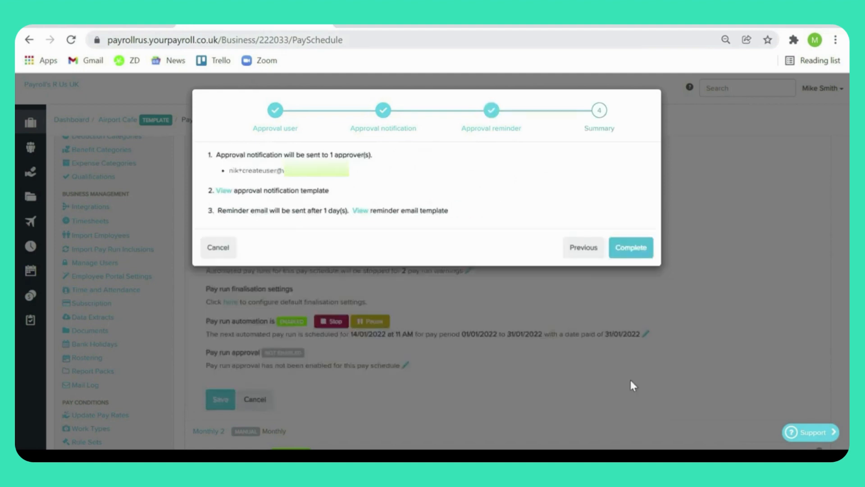
left_click(635, 258)
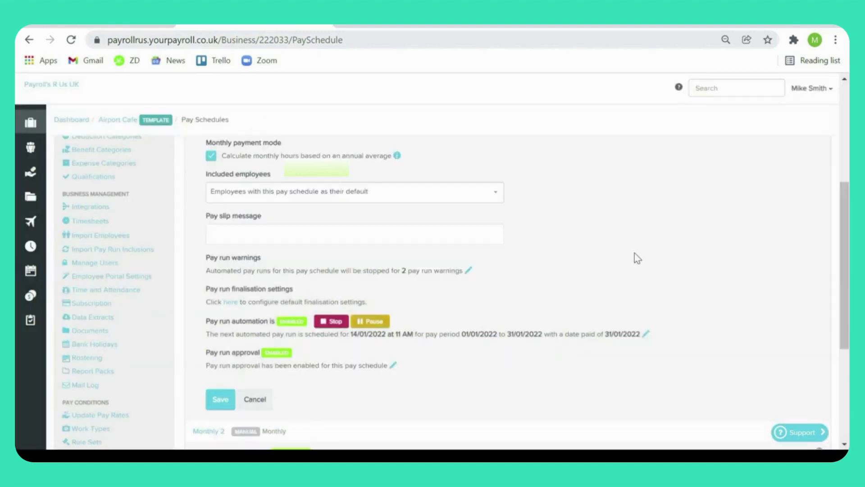
left_click(220, 399)
scroll(588, 283, "up", 1)
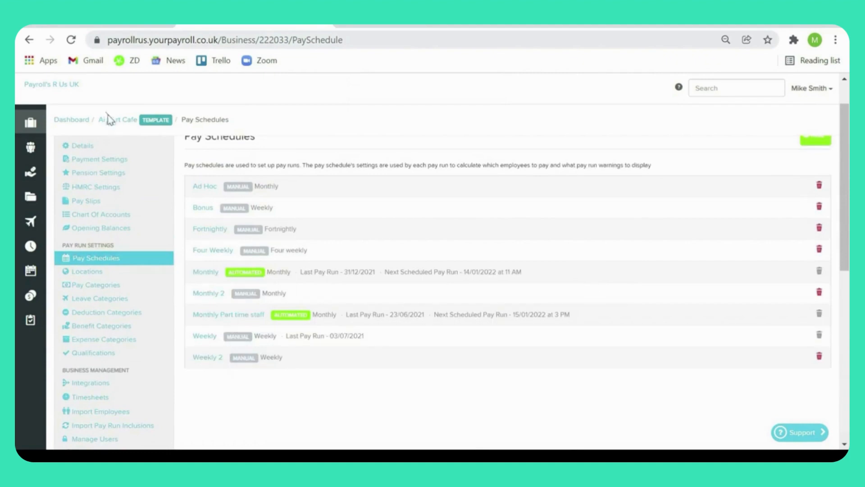
Step: Go to the Airport Cafe pay runs and open the Monthly pay run for 1/12/2021 to 31/12/2021
mouse_move(32, 123)
left_click(97, 177)
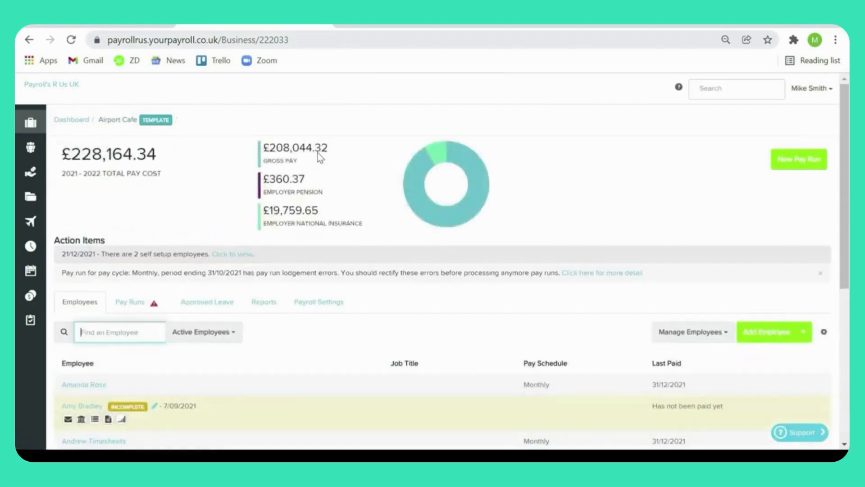
left_click(127, 298)
scroll(122, 305, "down", 4)
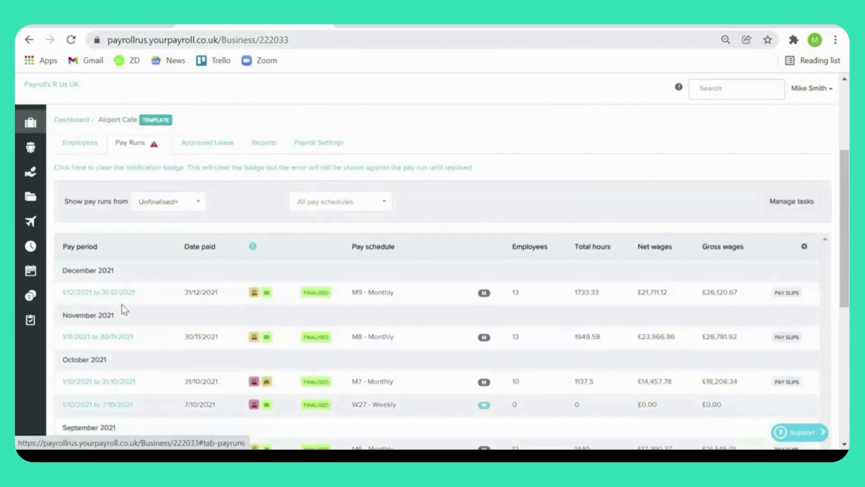
left_click(122, 295)
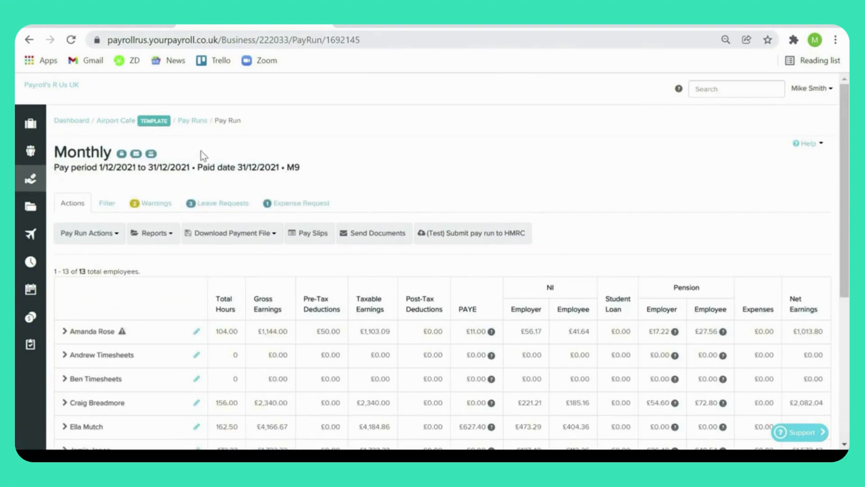
Step: Review the pay run's filter options, warnings, leave requests and expense request, and return to its actions
left_click(114, 206)
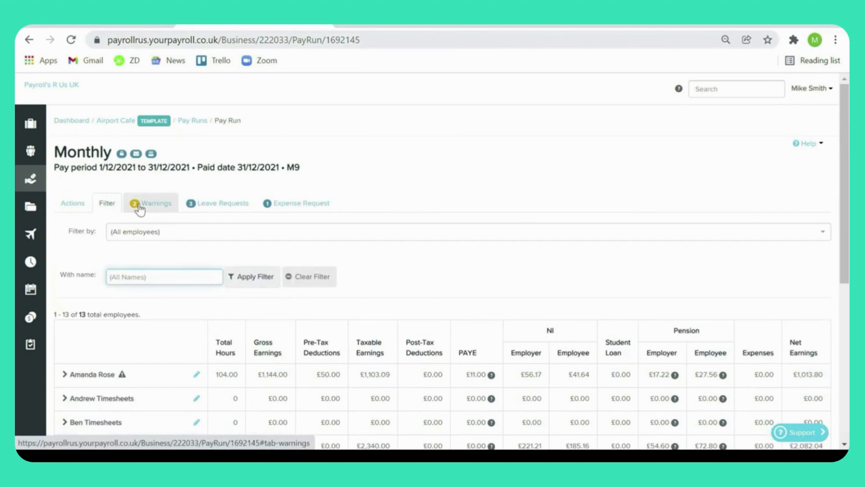
left_click(140, 208)
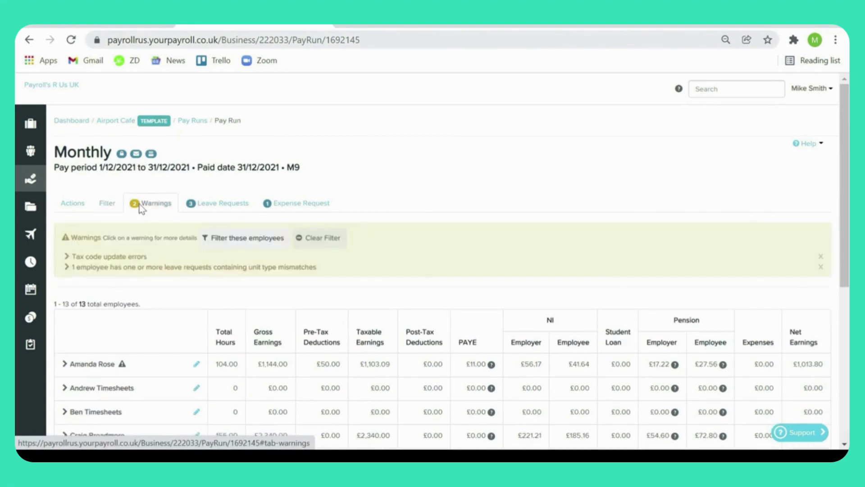
left_click(194, 205)
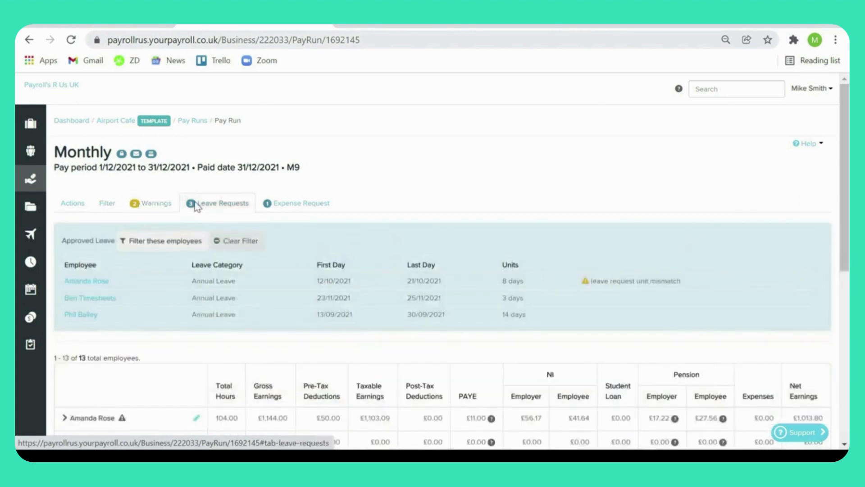
left_click(292, 206)
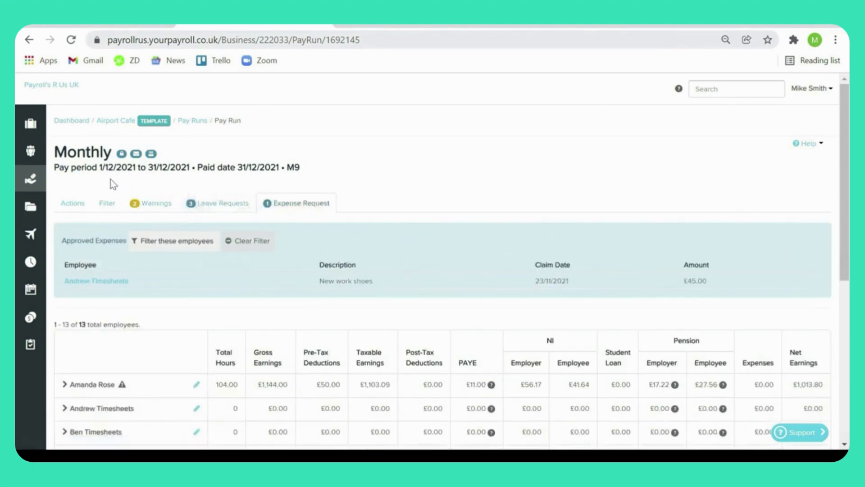
left_click(71, 205)
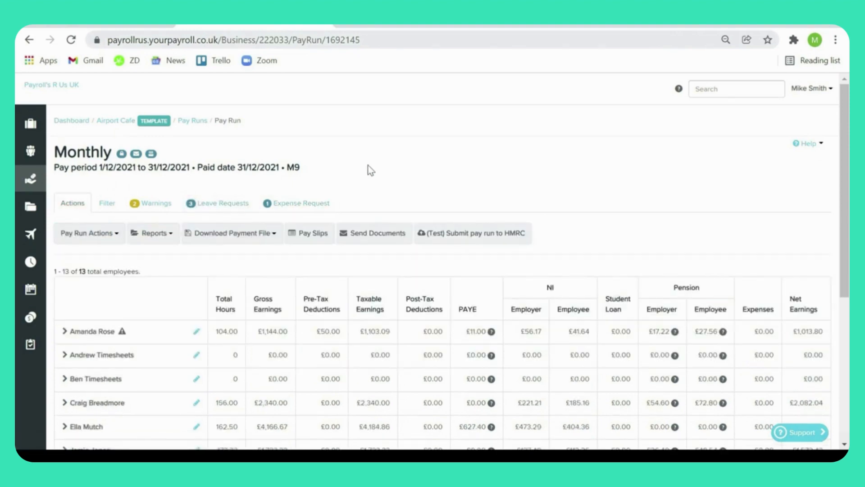
Step: Open the first listed employee's details from the pay run, check their pay rates, and return to the pay run
left_click(196, 331)
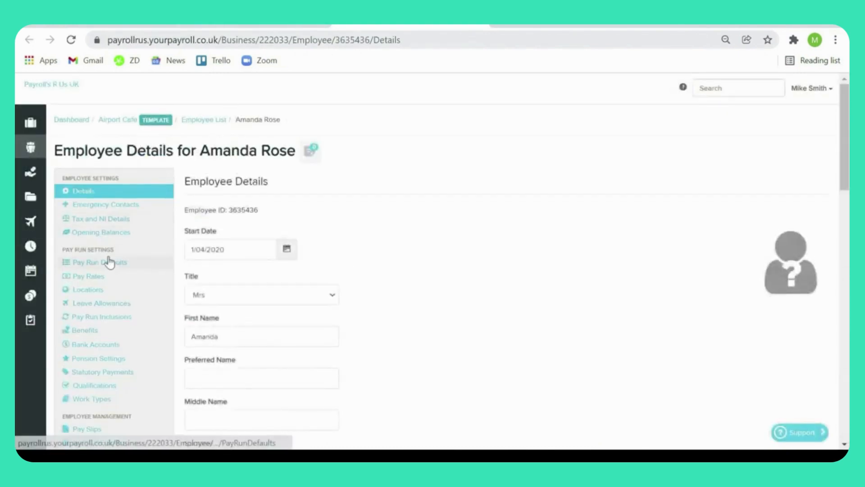
left_click(112, 276)
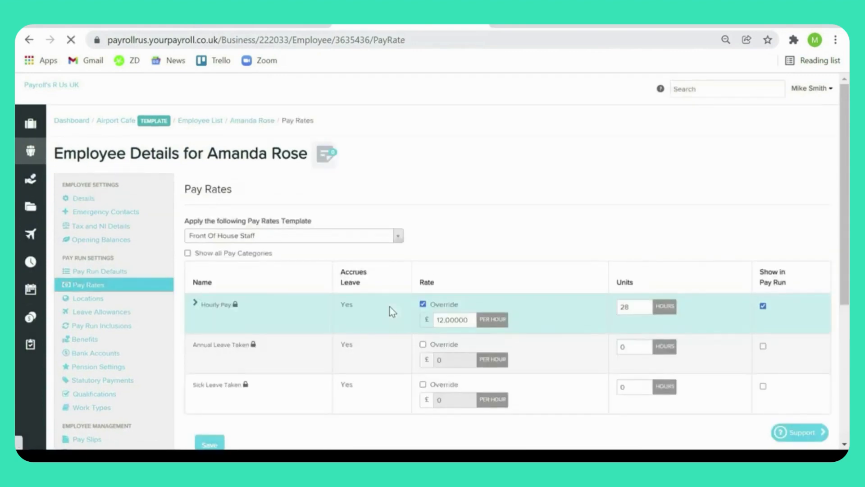
left_click(248, 28)
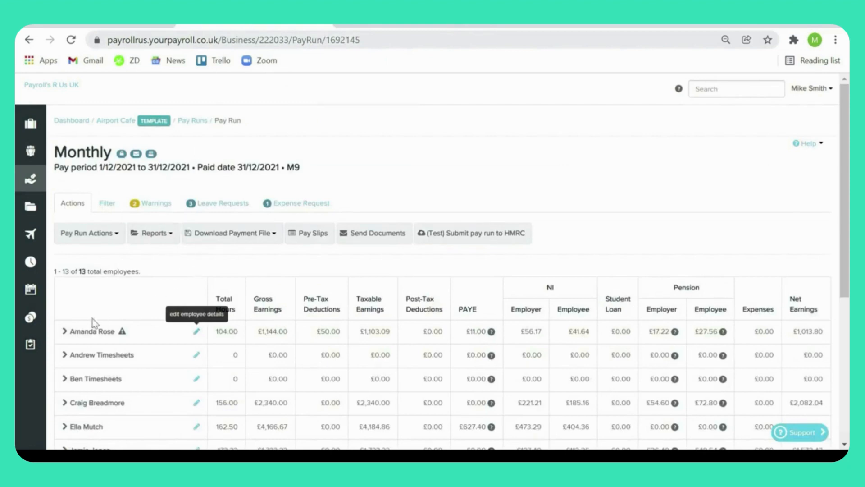
Step: Expand the first employee's entry in the pay run and review their earnings, benefits and deductions
left_click(63, 332)
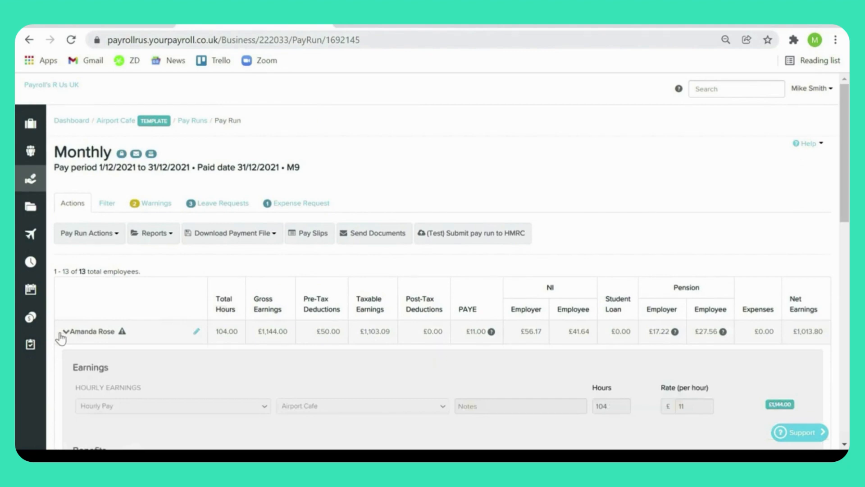
scroll(53, 318, "down", 3)
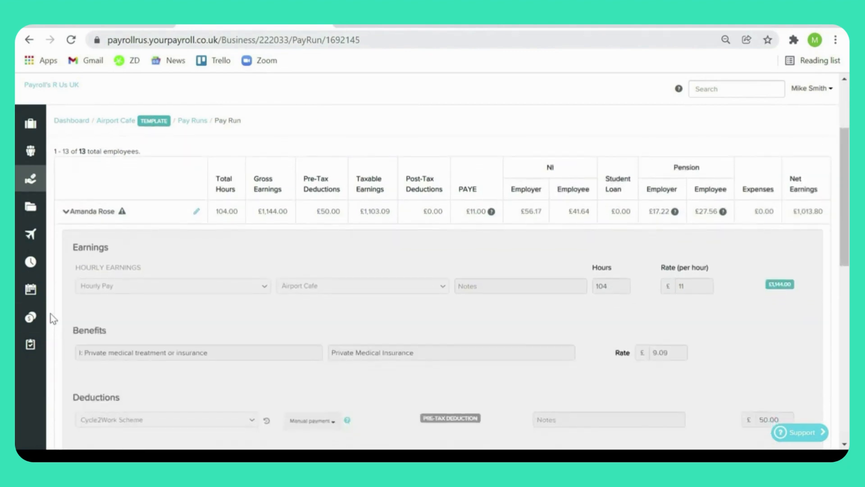
scroll(52, 309, "down", 2)
scroll(52, 309, "up", 2)
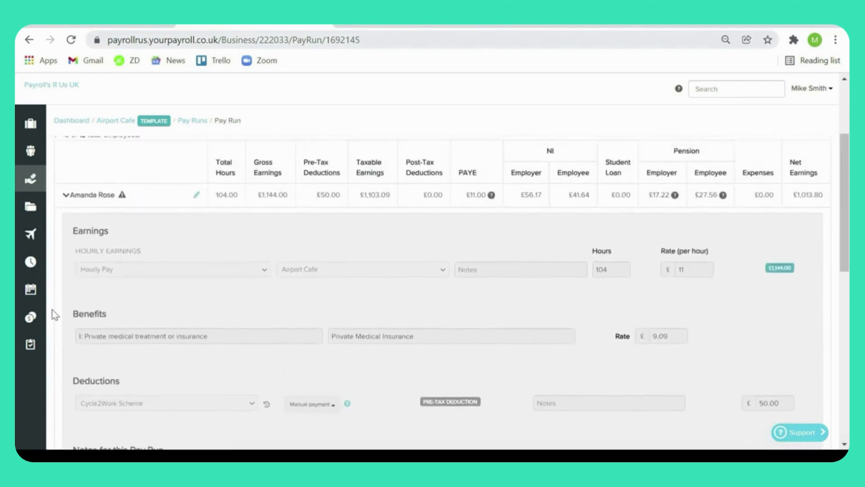
scroll(52, 310, "up", 3)
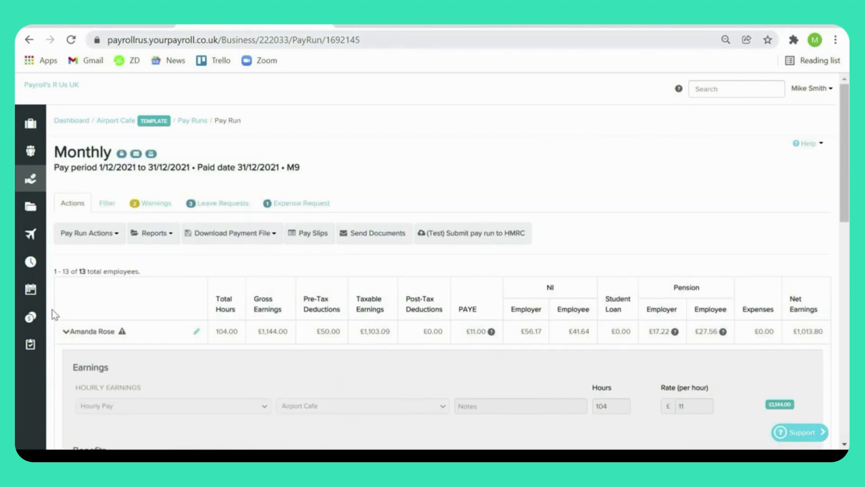
Step: Unlock the Monthly pay run for editing, giving "MS" as the comment
left_click(115, 239)
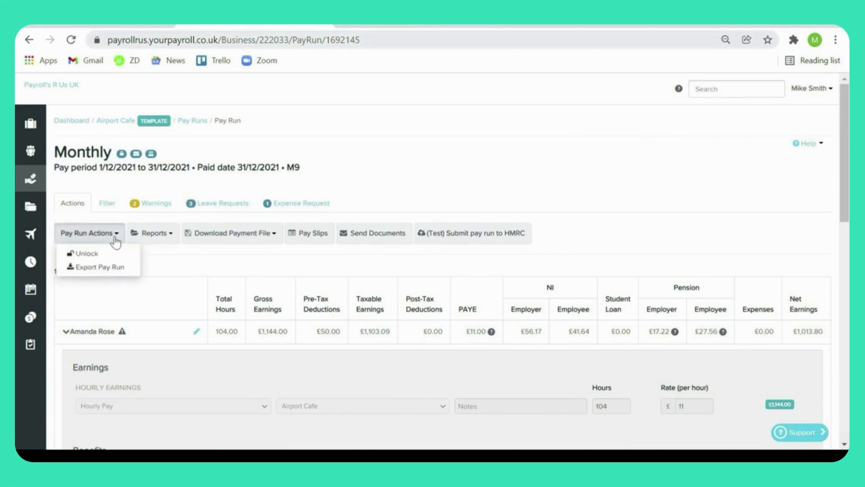
left_click(116, 253)
left_click(407, 215)
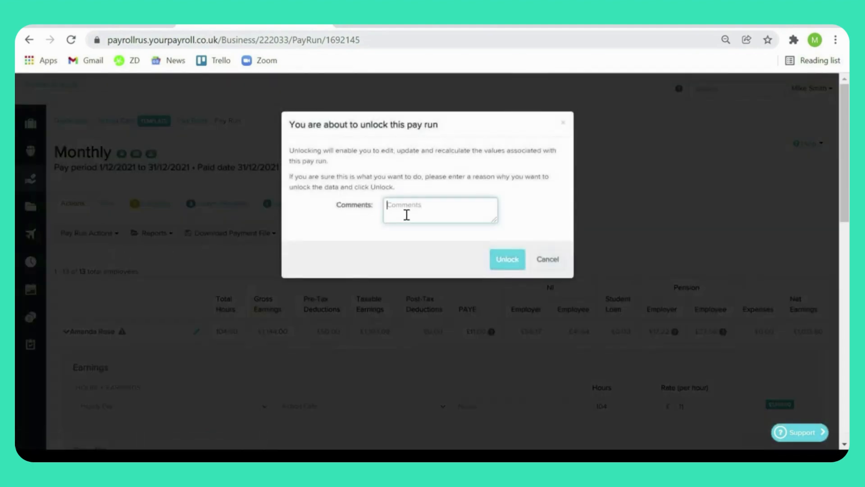
type("MS")
left_click(499, 264)
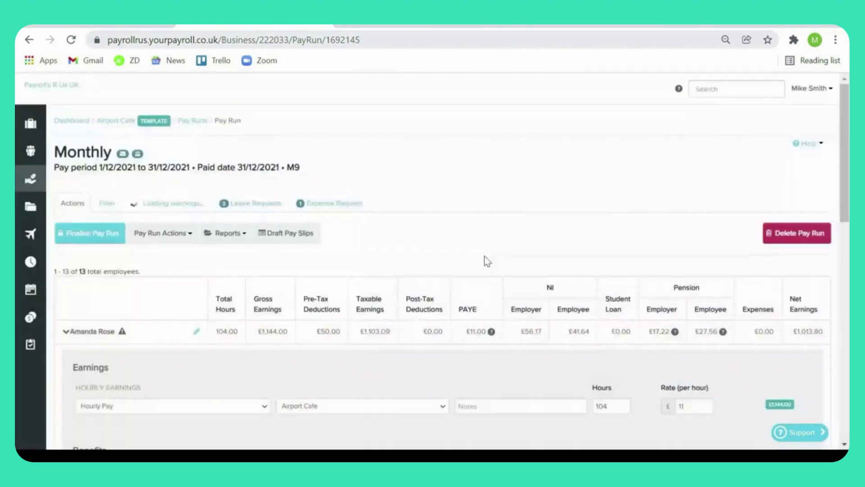
Step: Review the first employee's editable pay details and the actions available for them, and go to the Airport Cafe home page
left_click(63, 333)
left_click(63, 333)
scroll(246, 295, "down", 5)
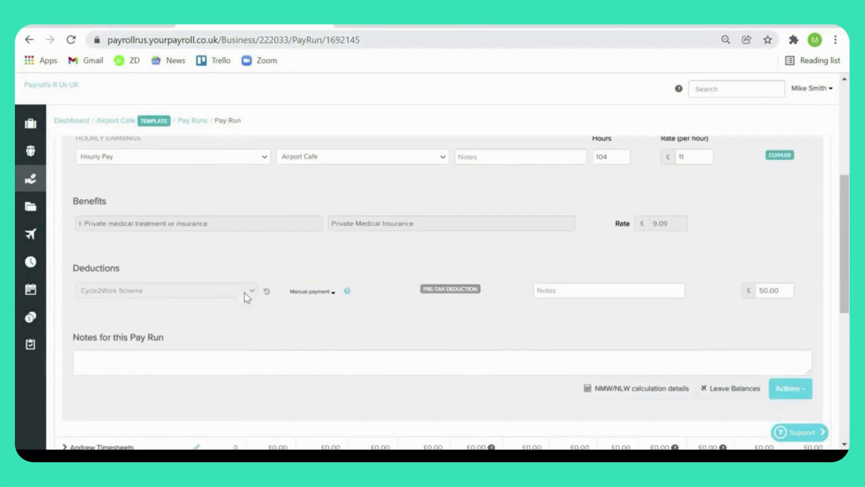
left_click(782, 391)
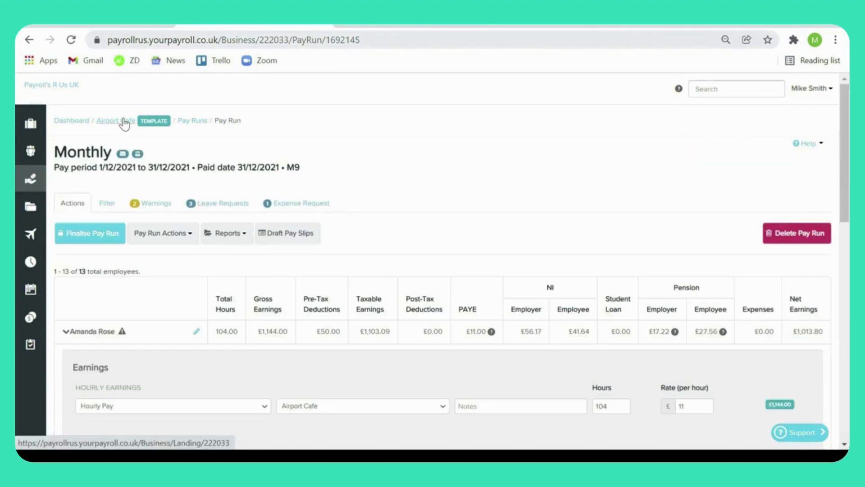
mouse_move(31, 122)
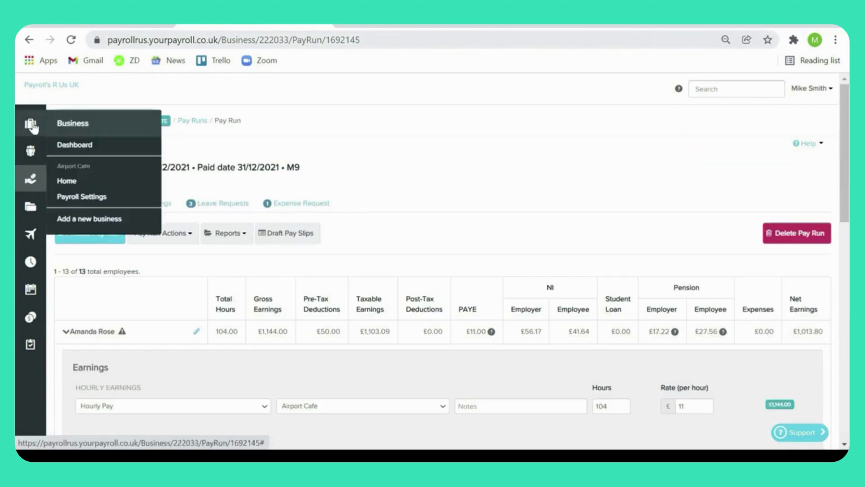
left_click(68, 181)
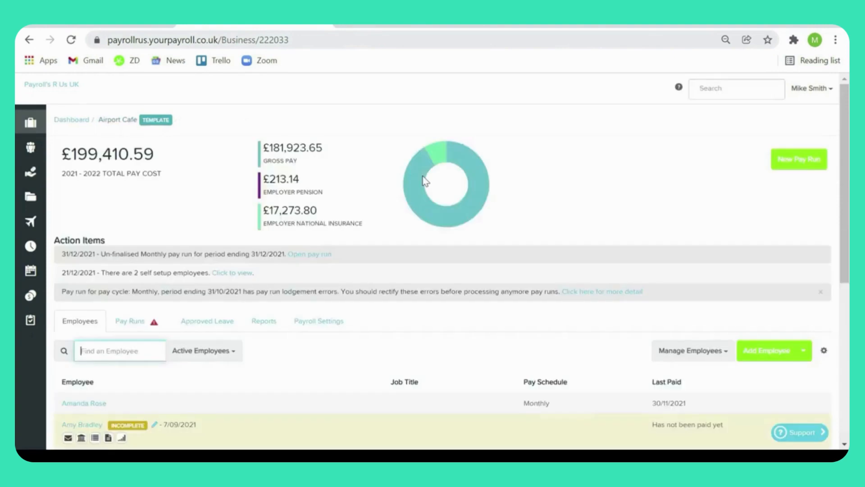